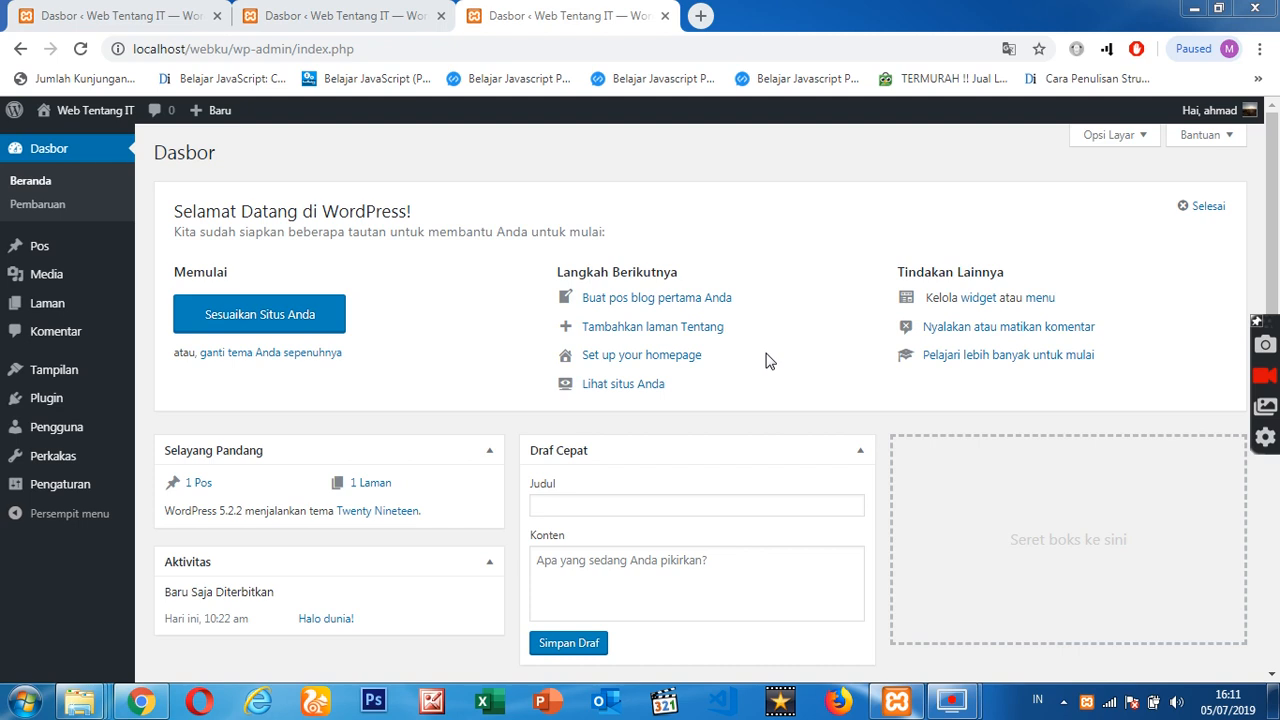
- Check the status of the Apache and MySQL services in the XAMPP Control Panel and return to the WordPress dashboard
{"action": "left_click", "coordinate": [900, 702]}
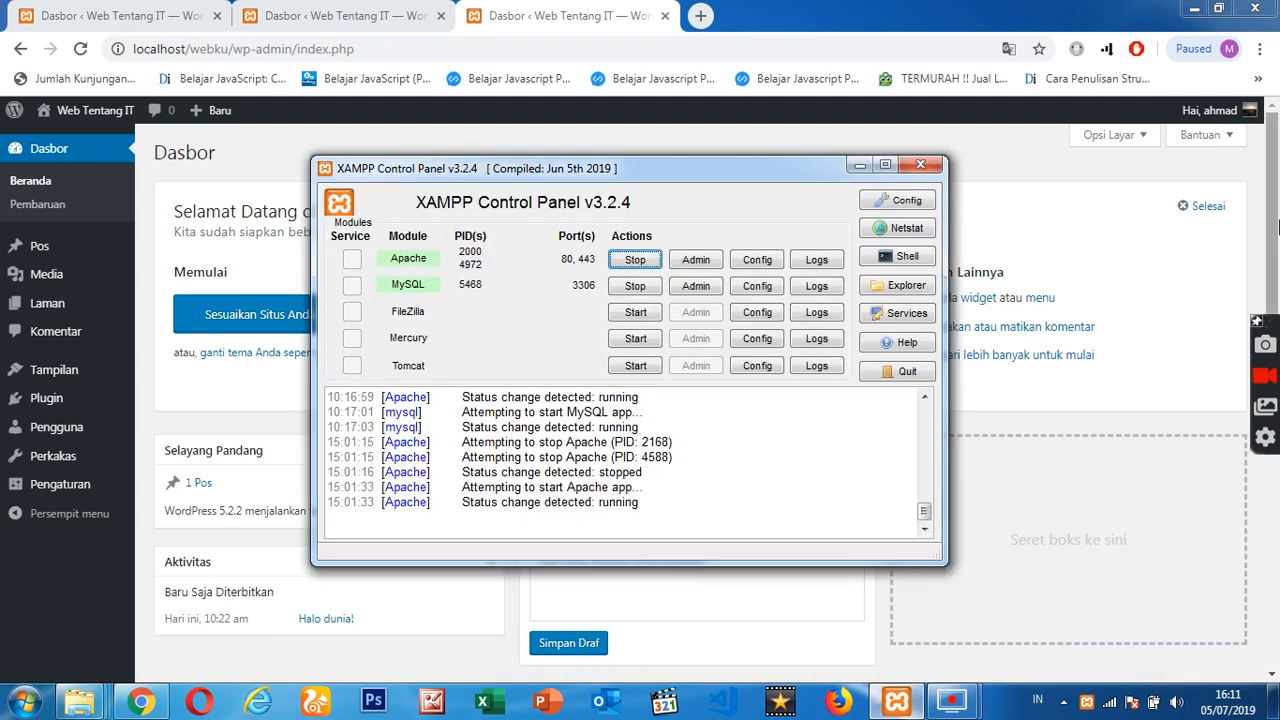
{"action": "left_click", "coordinate": [1277, 228]}
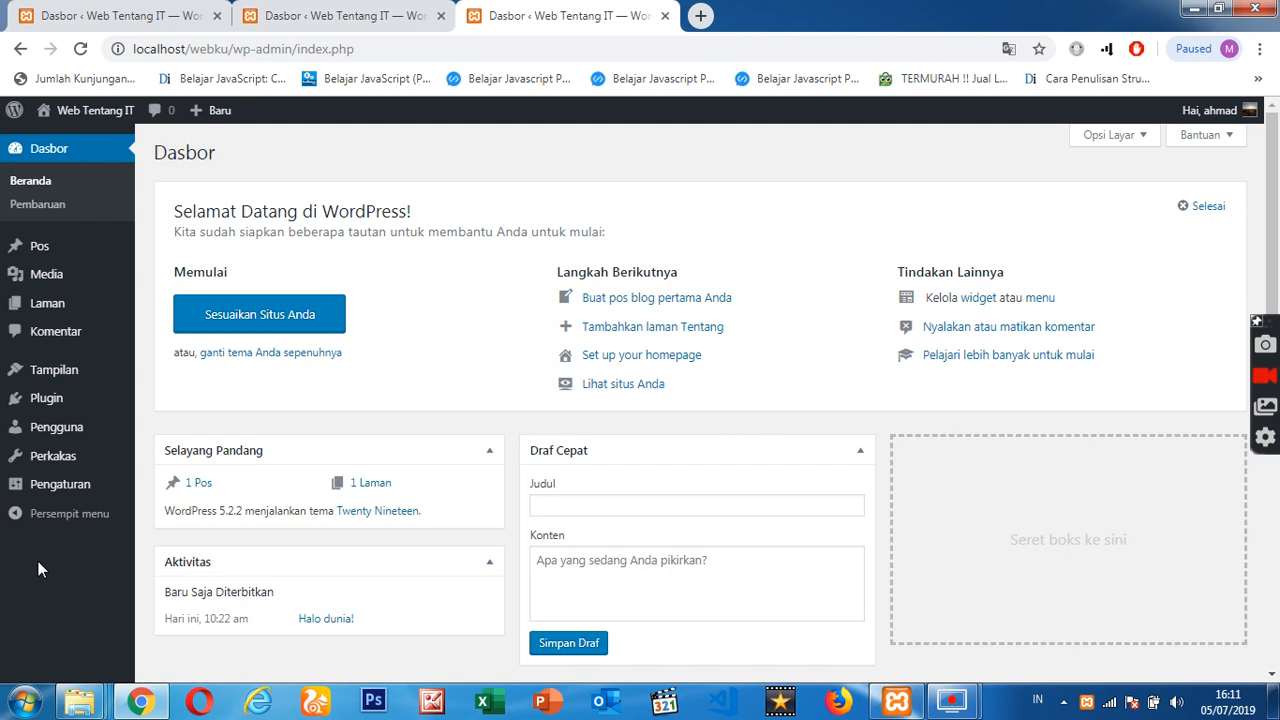
- Open the list of all posts in a new browser tab and dismiss the screen recorder's notification
{"action": "mouse_move", "coordinate": [95, 258]}
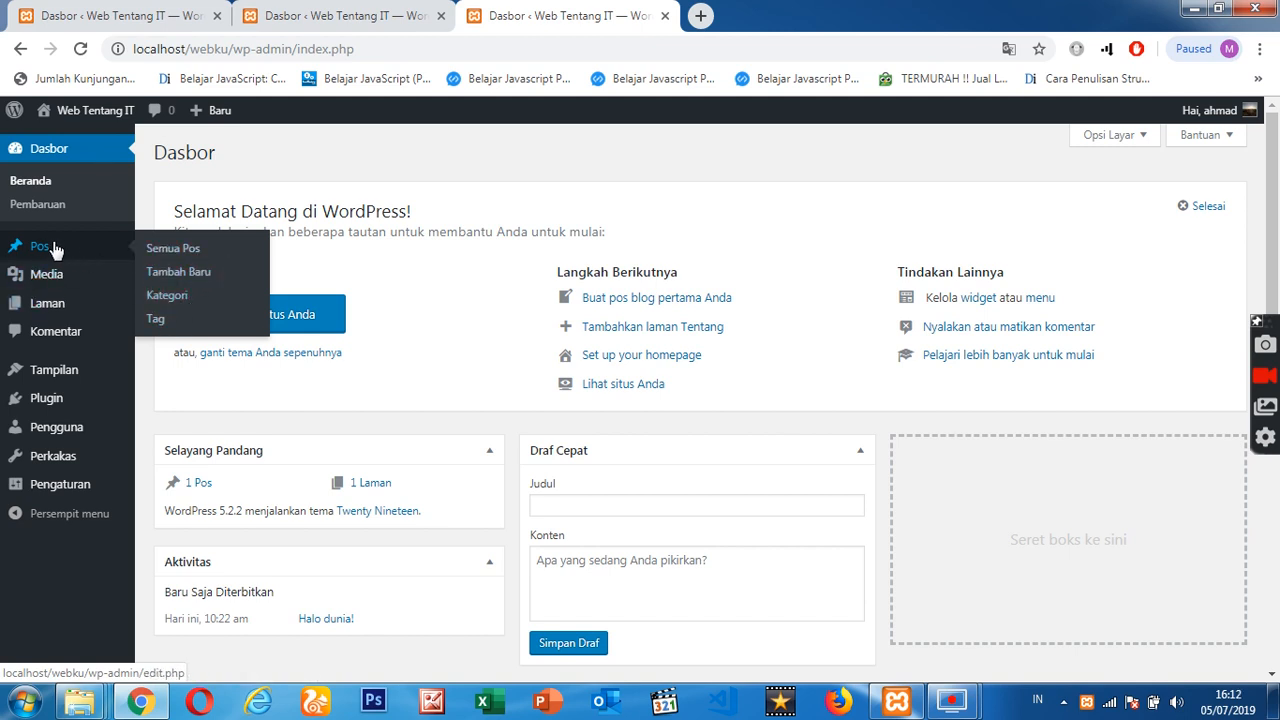
{"action": "right_click", "coordinate": [166, 257]}
{"action": "left_click", "coordinate": [186, 262]}
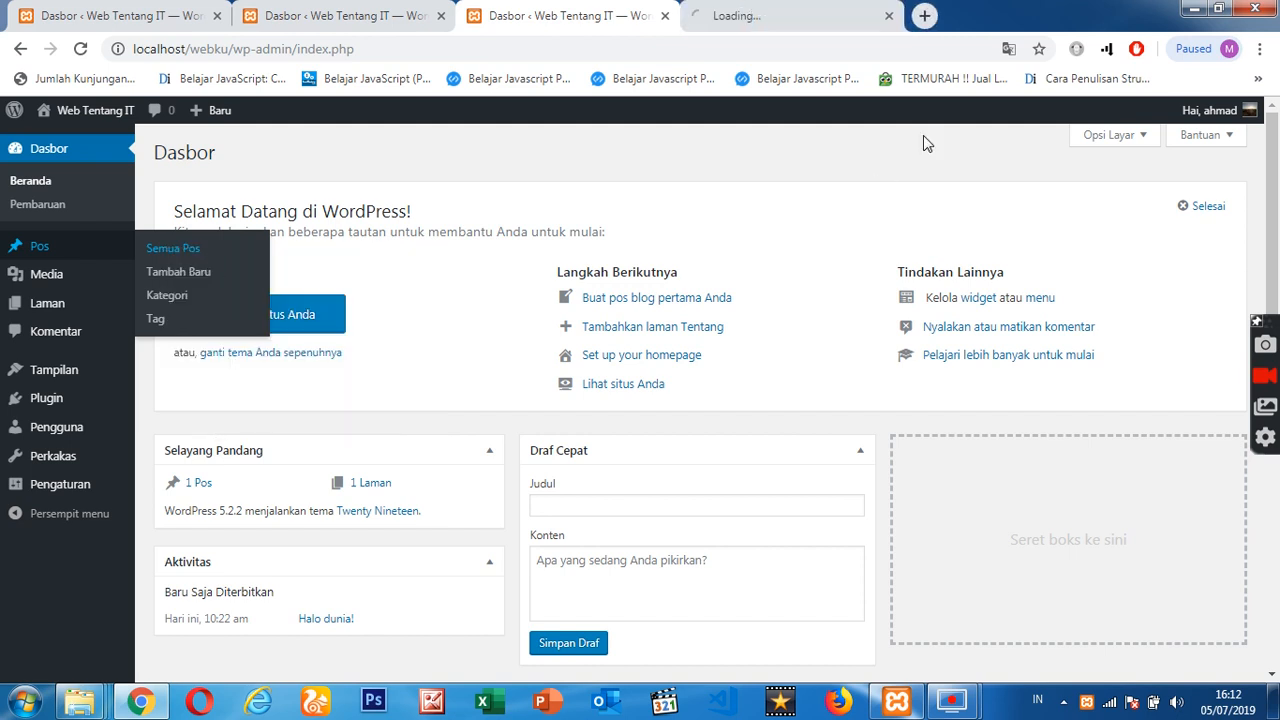
{"action": "left_click", "coordinate": [776, 12]}
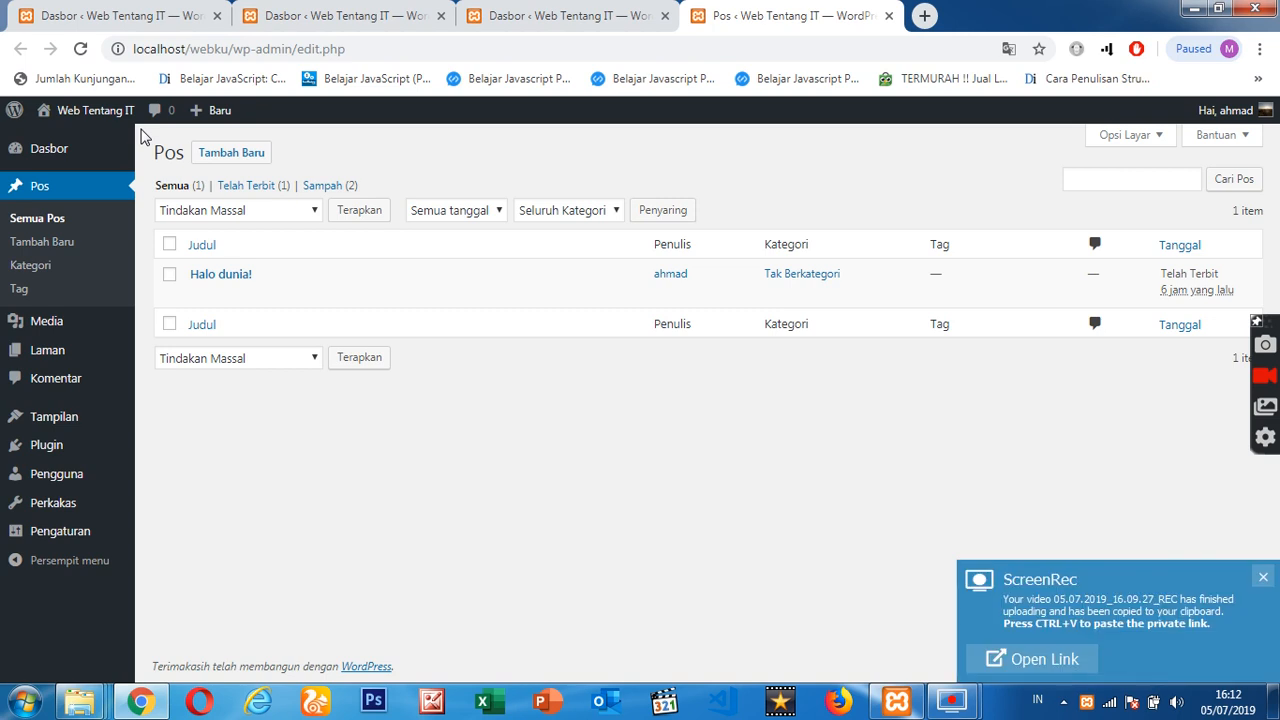
{"action": "left_click", "coordinate": [1263, 578]}
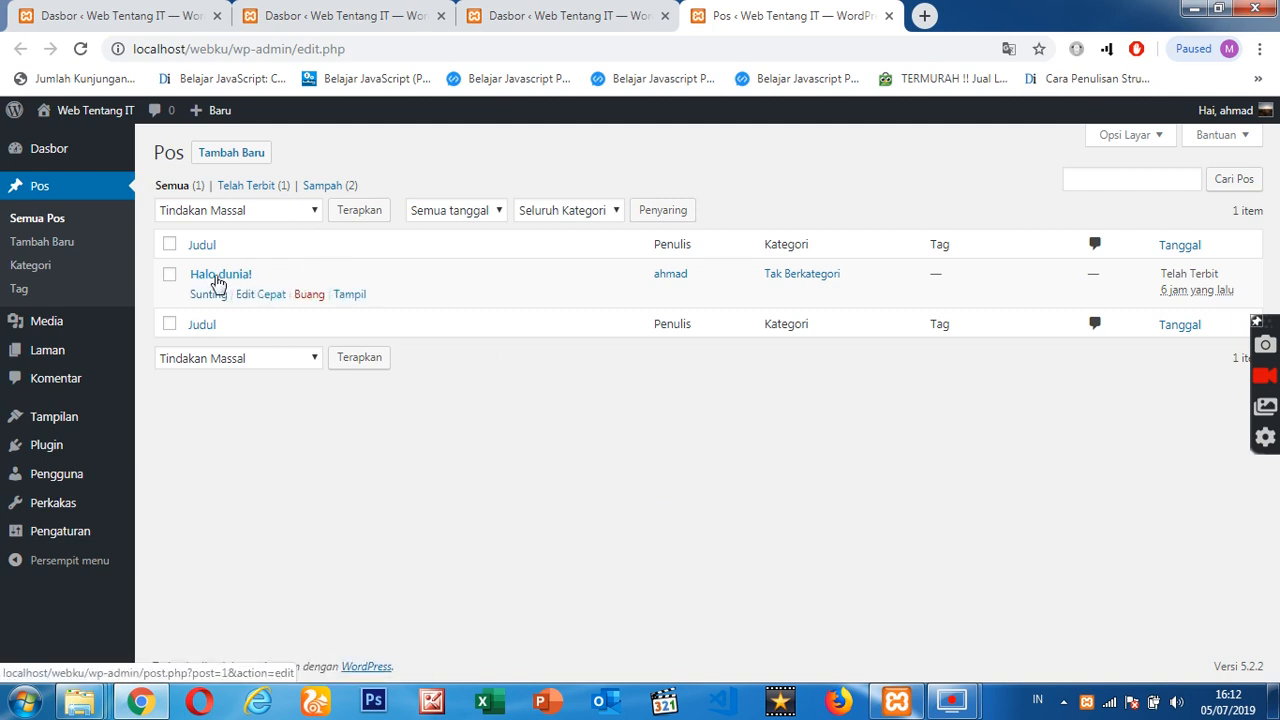
- View the "Halo dunia!" post on the live site in a separate browser tab and close that tab
{"action": "right_click", "coordinate": [348, 297]}
{"action": "left_click", "coordinate": [427, 312]}
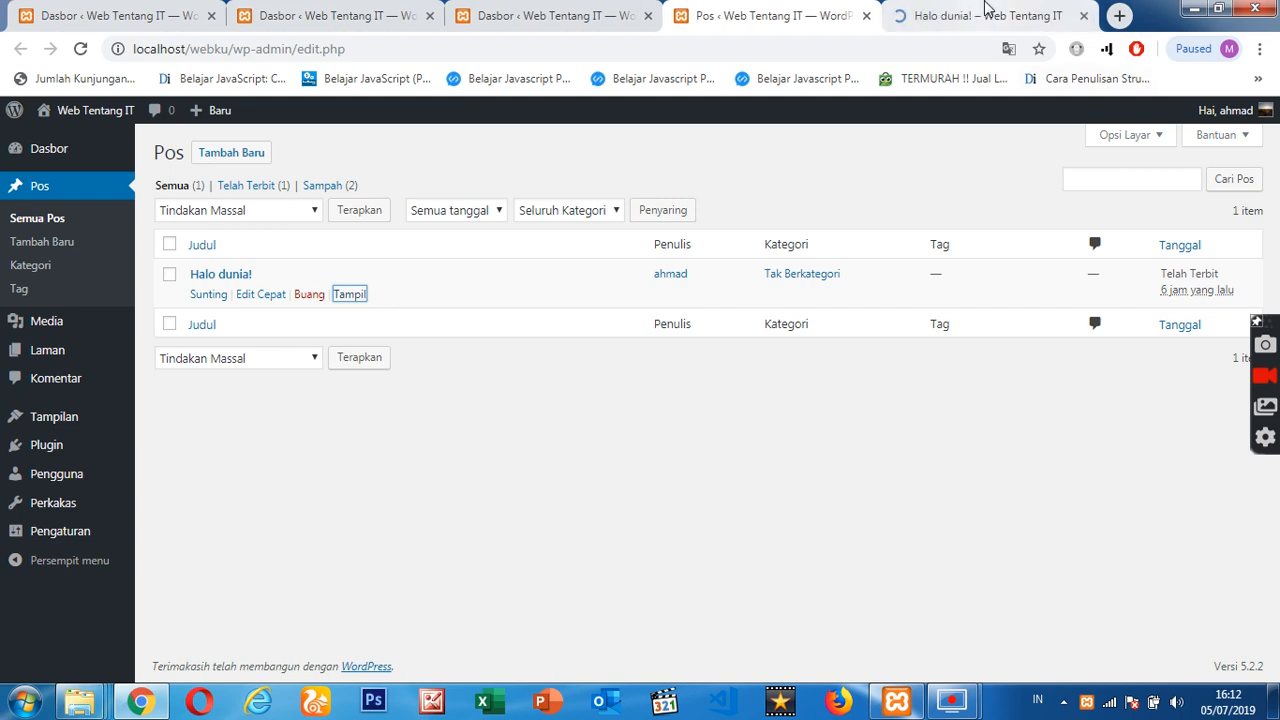
{"action": "left_click", "coordinate": [980, 15]}
{"action": "mouse_move", "coordinate": [1277, 170]}
{"action": "left_mouse_down"}
{"action": "mouse_move", "coordinate": [1277, 572]}
{"action": "mouse_move", "coordinate": [1277, 145]}
{"action": "left_mouse_up"}
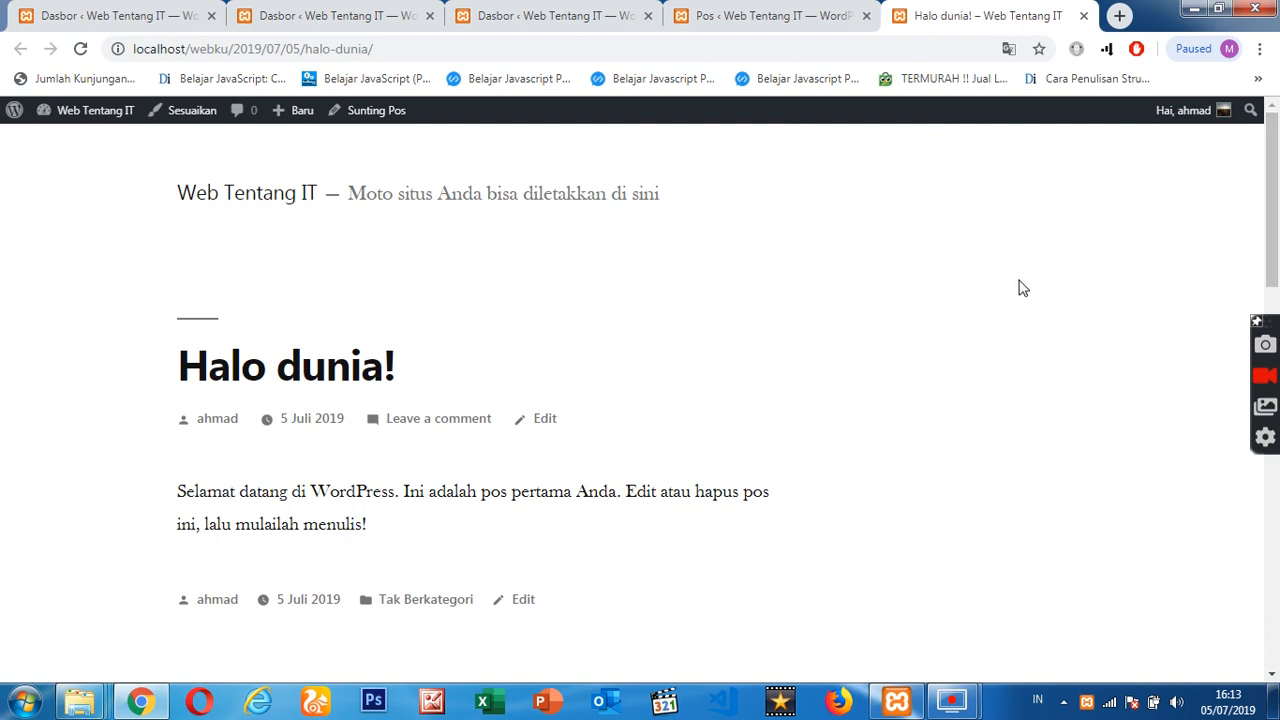
{"action": "left_click_drag", "start_coordinate": [1278, 158], "coordinate": [1278, 155]}
{"action": "left_click", "coordinate": [1273, 360]}
{"action": "left_click_drag", "start_coordinate": [1277, 358], "coordinate": [1274, 200]}
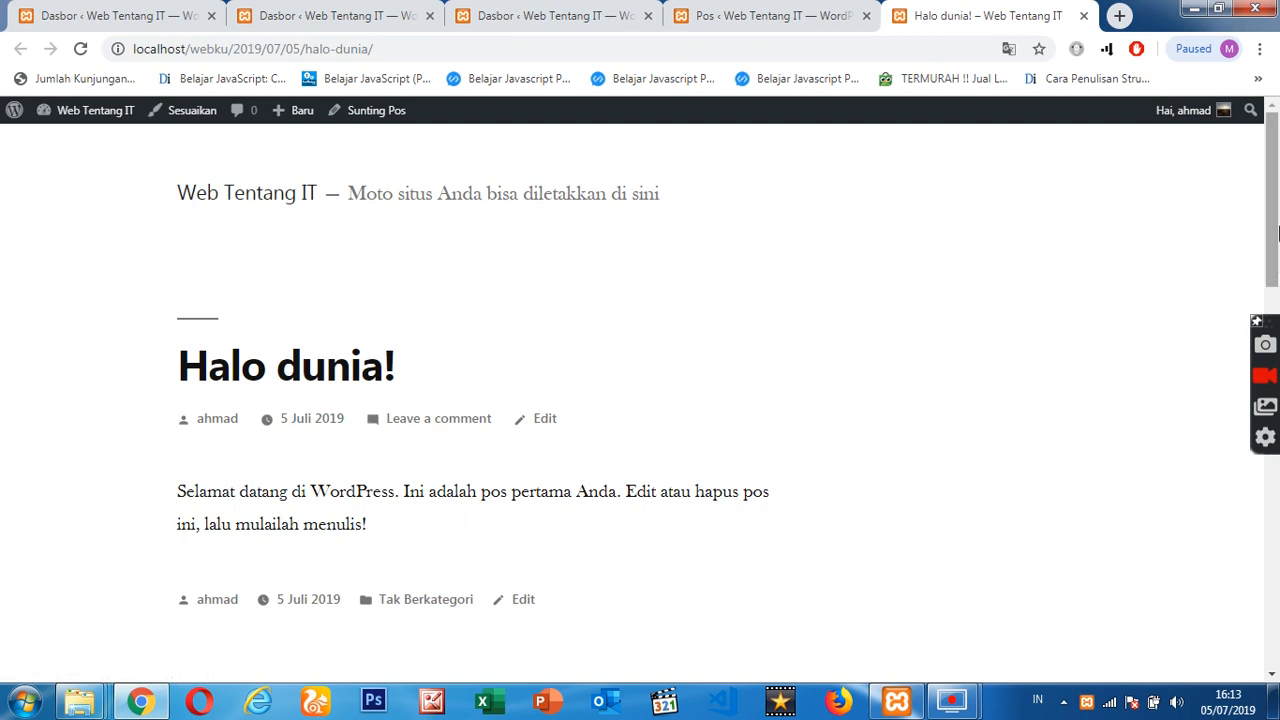
{"action": "left_click_drag", "start_coordinate": [1278, 232], "coordinate": [1278, 150]}
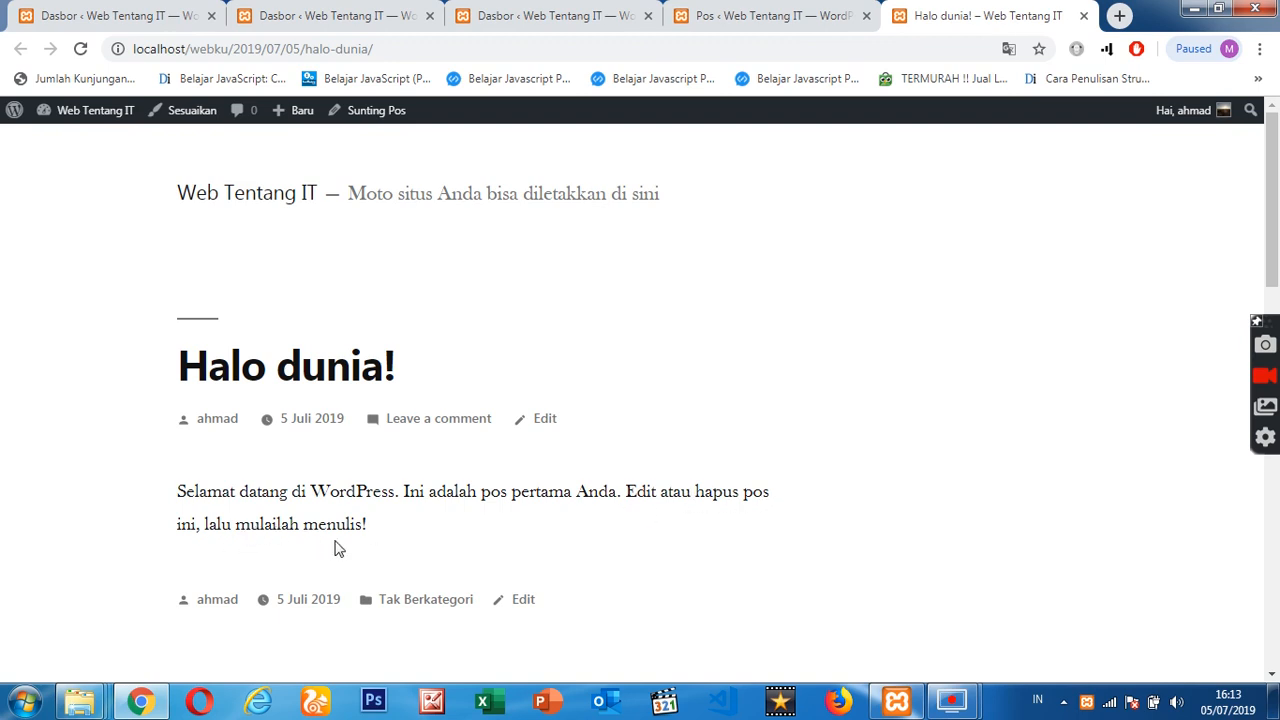
{"action": "left_click", "coordinate": [1084, 16]}
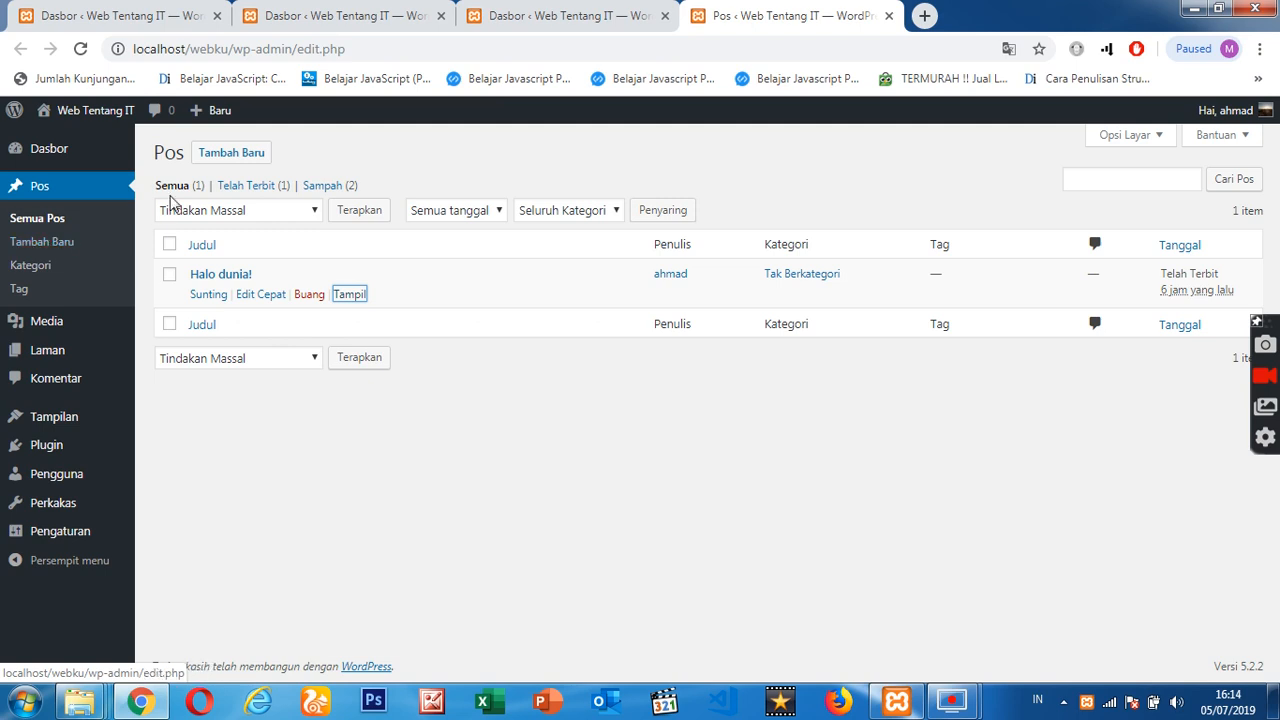
- Create a new post with the title "10 Makanan Terenak di Bali"
{"action": "left_click", "coordinate": [233, 155]}
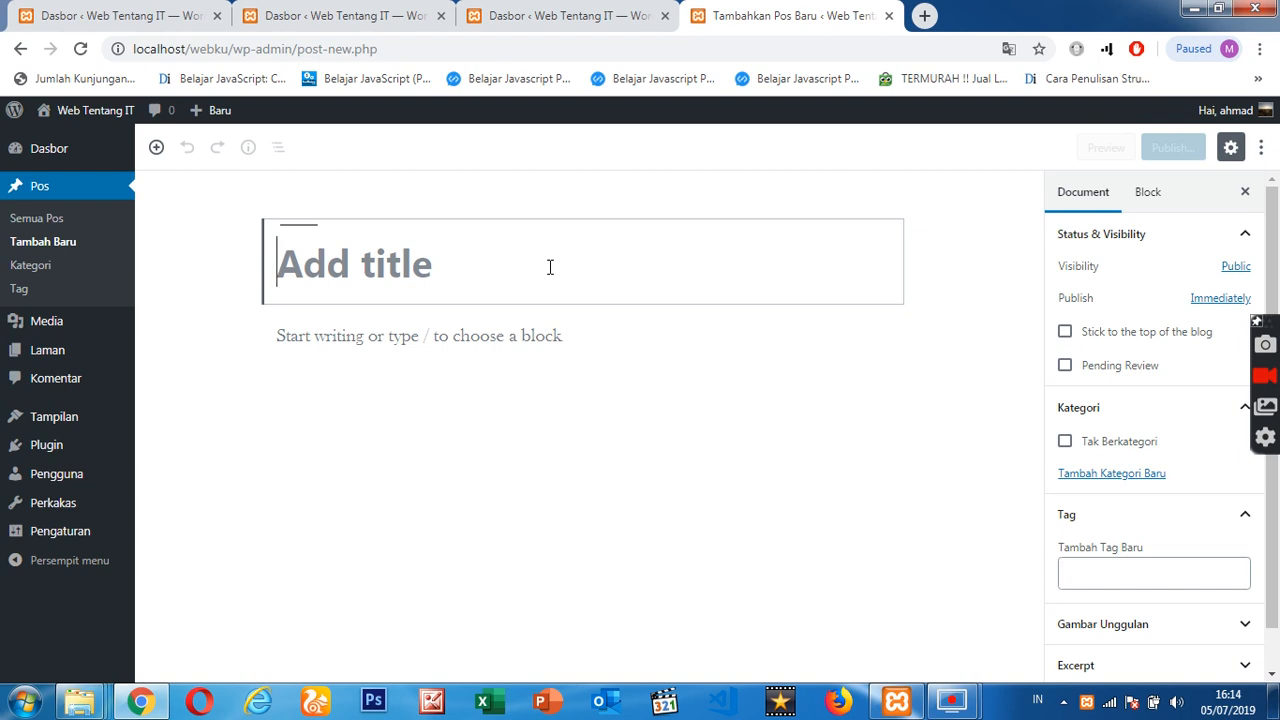
{"action": "type", "text": "10 Maa"}
{"action": "key", "text": "BackSpace"}
{"action": "type", "text": "k"}
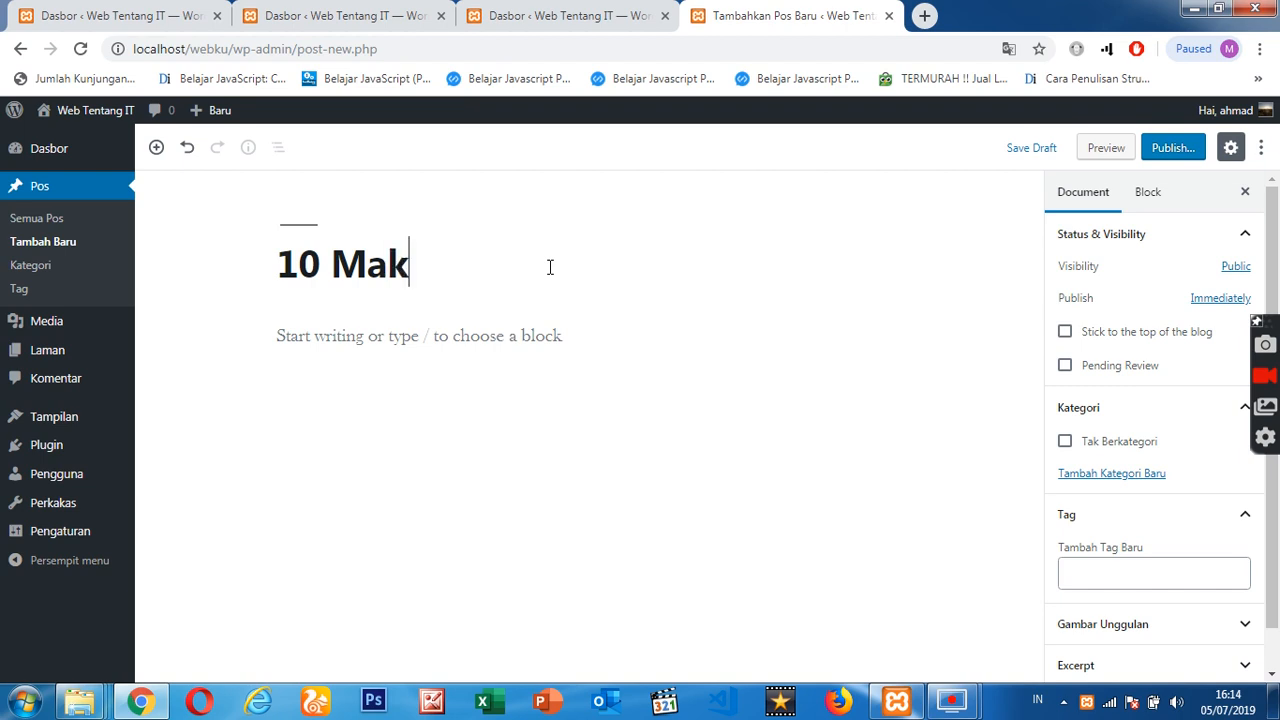
{"action": "type", "text": "anan Terenak di Bali"}
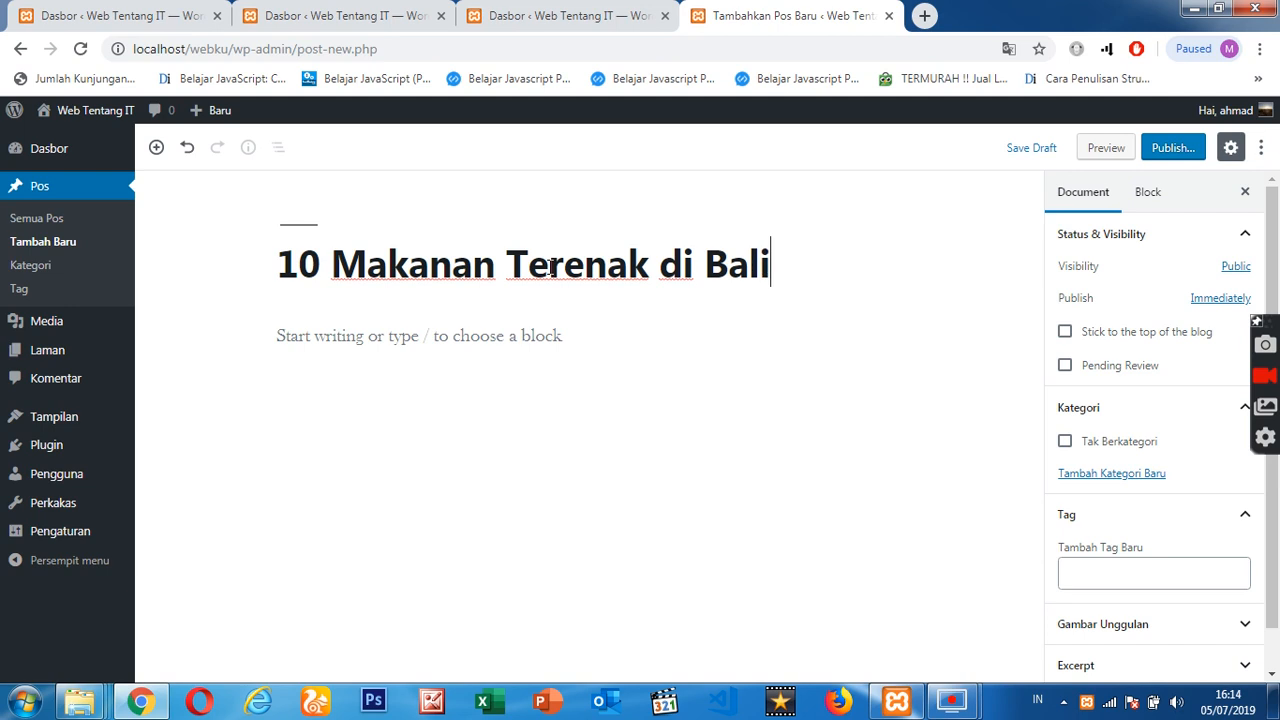
{"action": "triple_click", "coordinate": [398, 258]}
{"action": "left_click", "coordinate": [686, 192]}
{"action": "triple_click", "coordinate": [525, 262]}
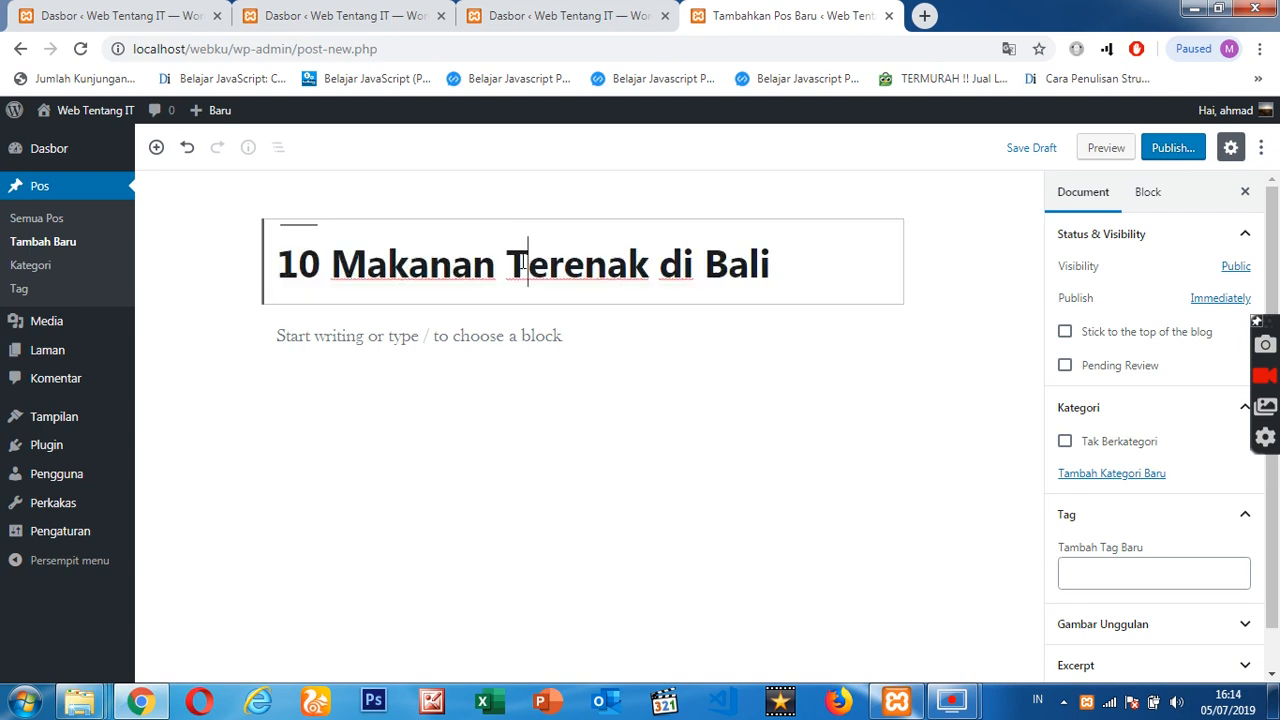
- Begin the post body with a numbered list containing the item "Sate Lilit" and start a new paragraph below it
{"action": "left_click", "coordinate": [362, 340]}
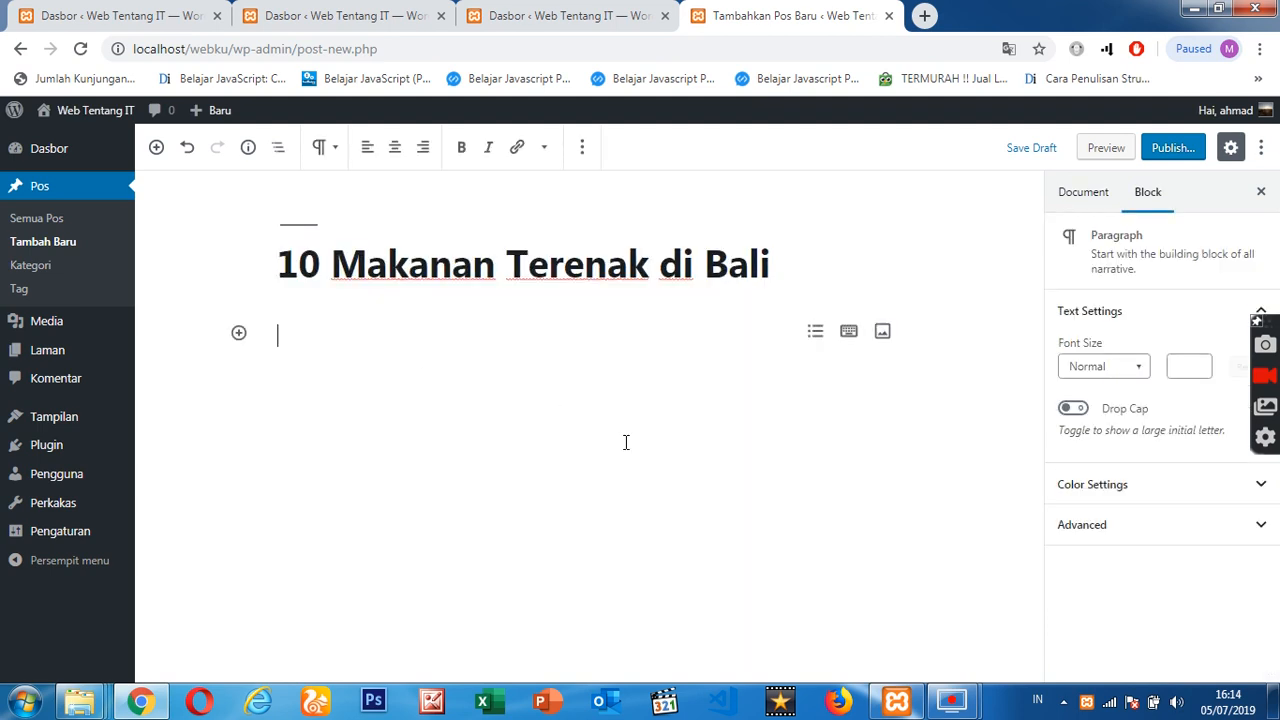
{"action": "type", "text": "1"}
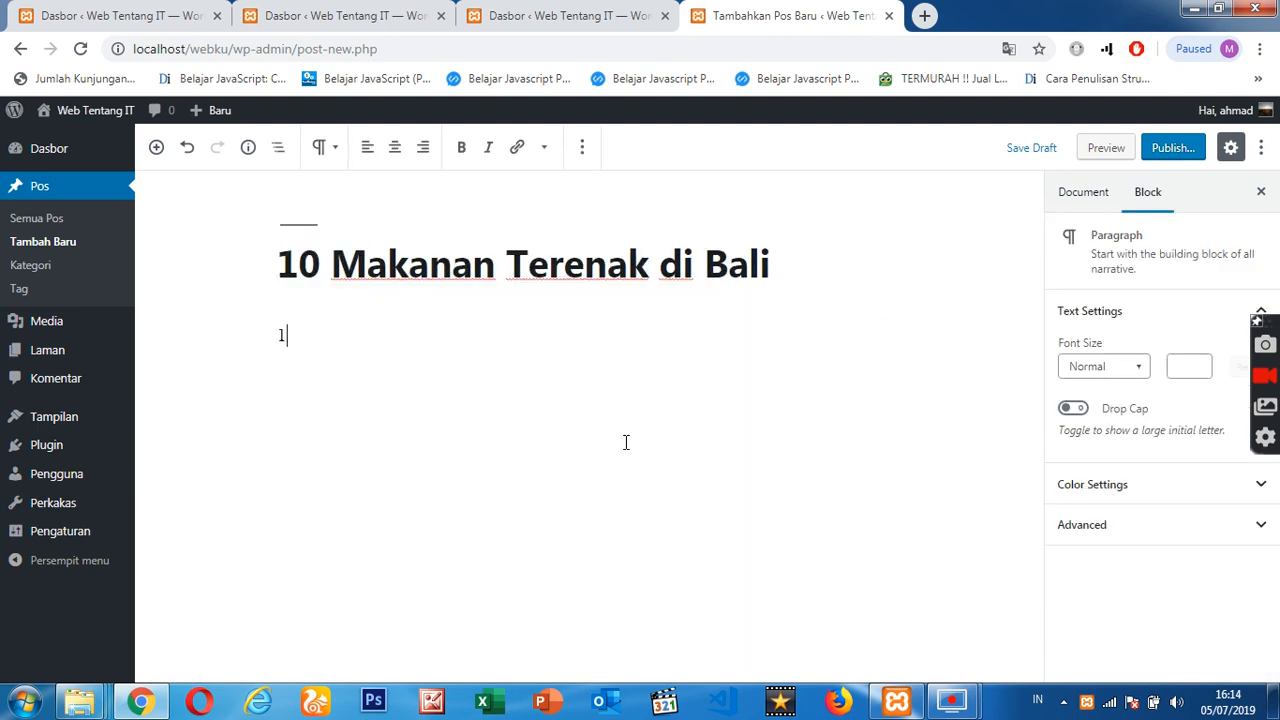
{"action": "type", "text": ". Sate Lilit"}
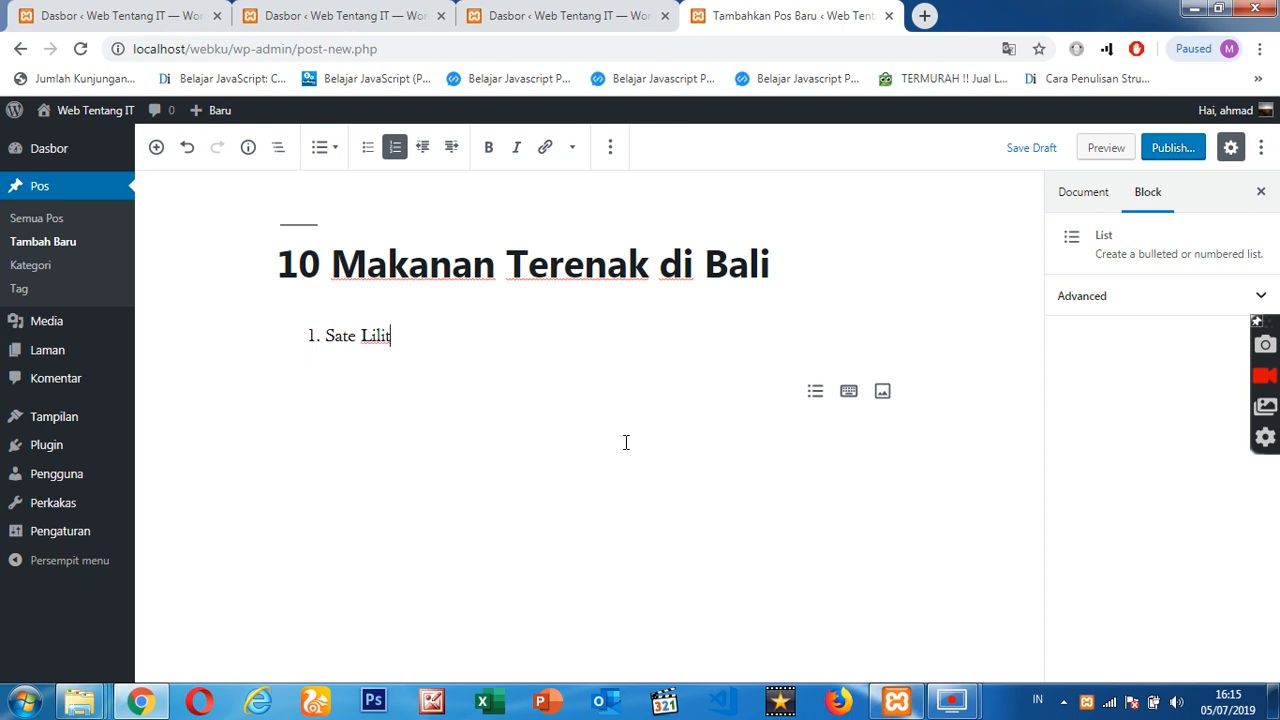
{"action": "key", "text": "Return"}
{"action": "key", "text": "BackSpace"}
{"action": "key", "text": "Return"}
{"action": "key", "text": "Return"}
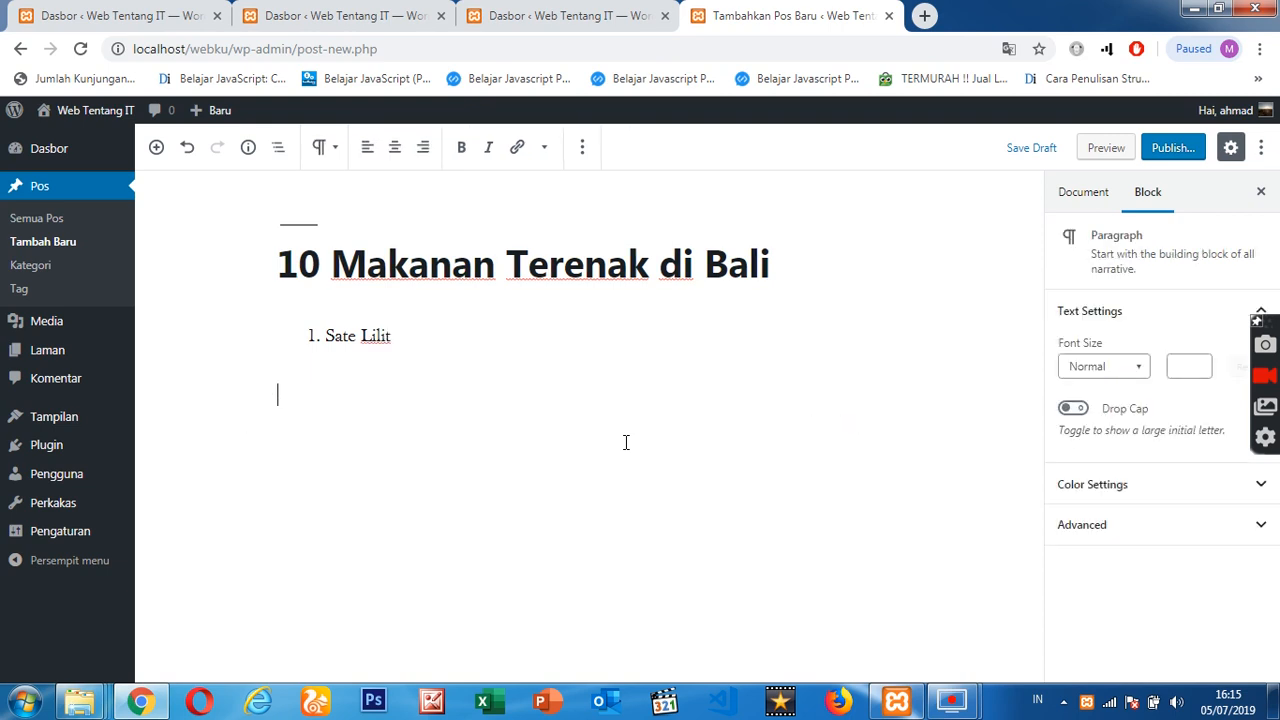
- Write a paragraph below the list that begins "Sate lilit adalah," and continues with about two lines of random filler text
{"action": "type", "text": "Sate lilit adalah."}
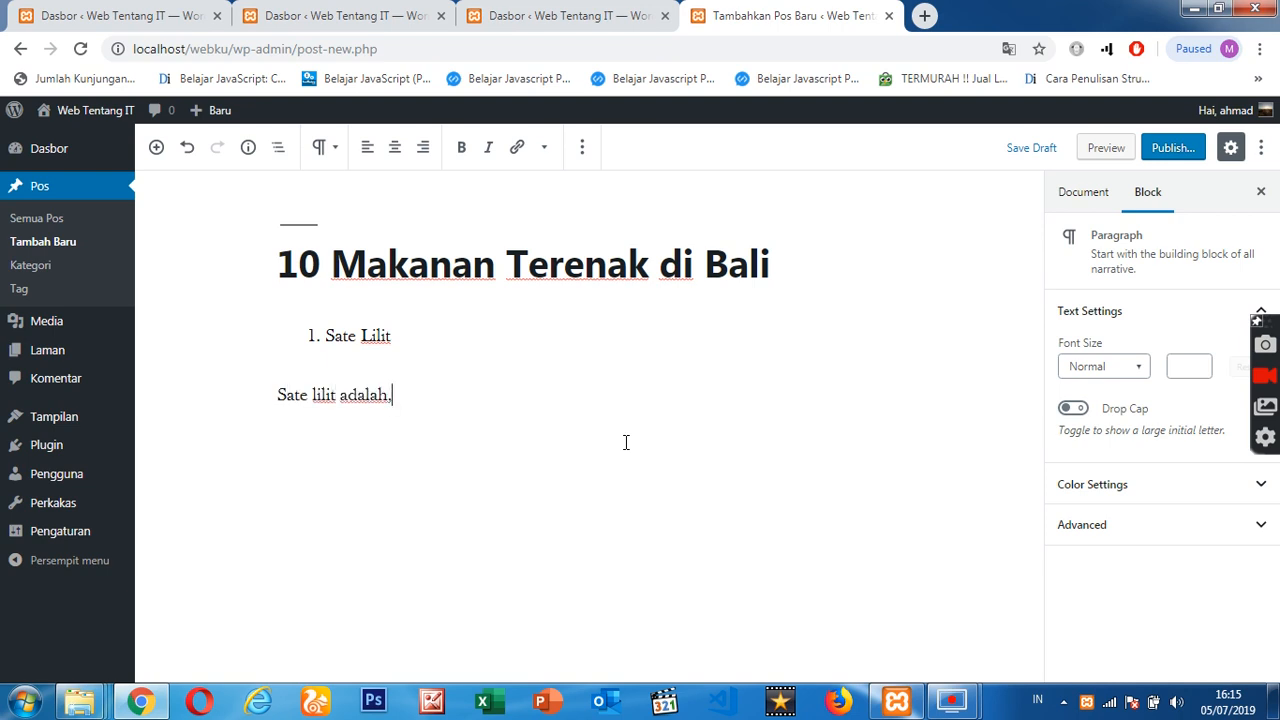
{"action": "type", "text": " blblaskd aihda"}
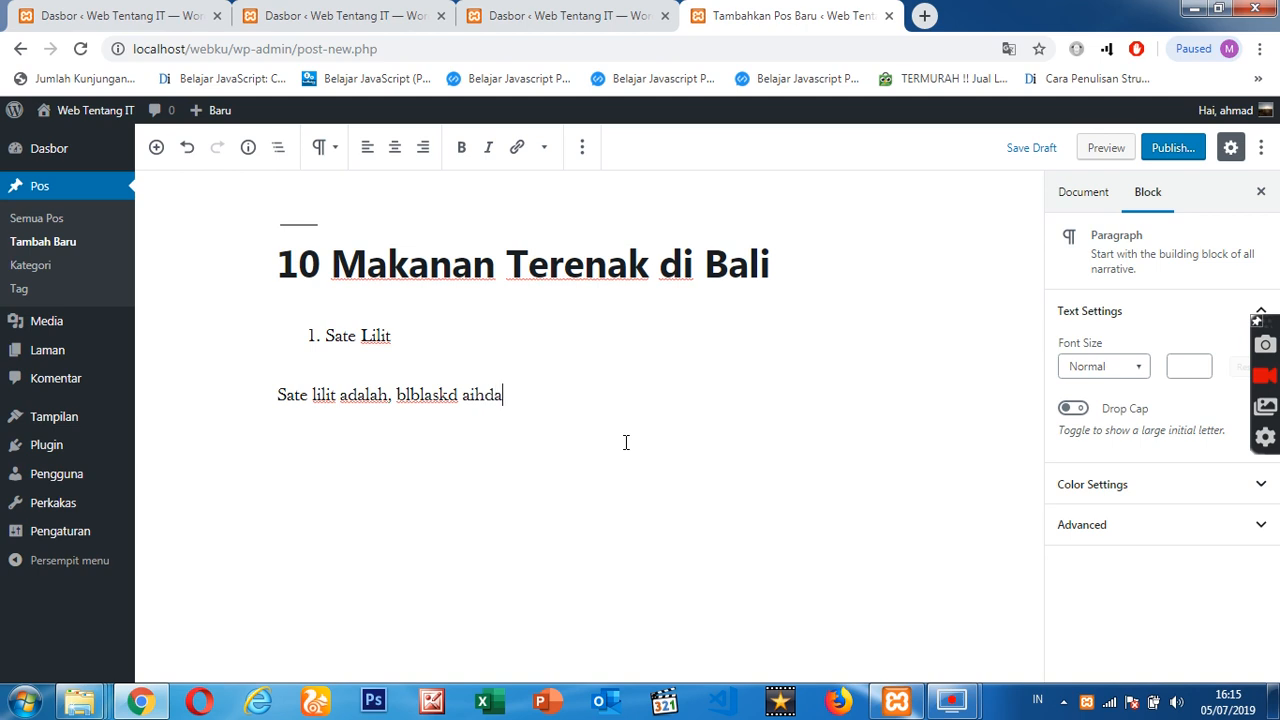
{"action": "type", "text": "sd liashd asldiasd alsdha asi"}
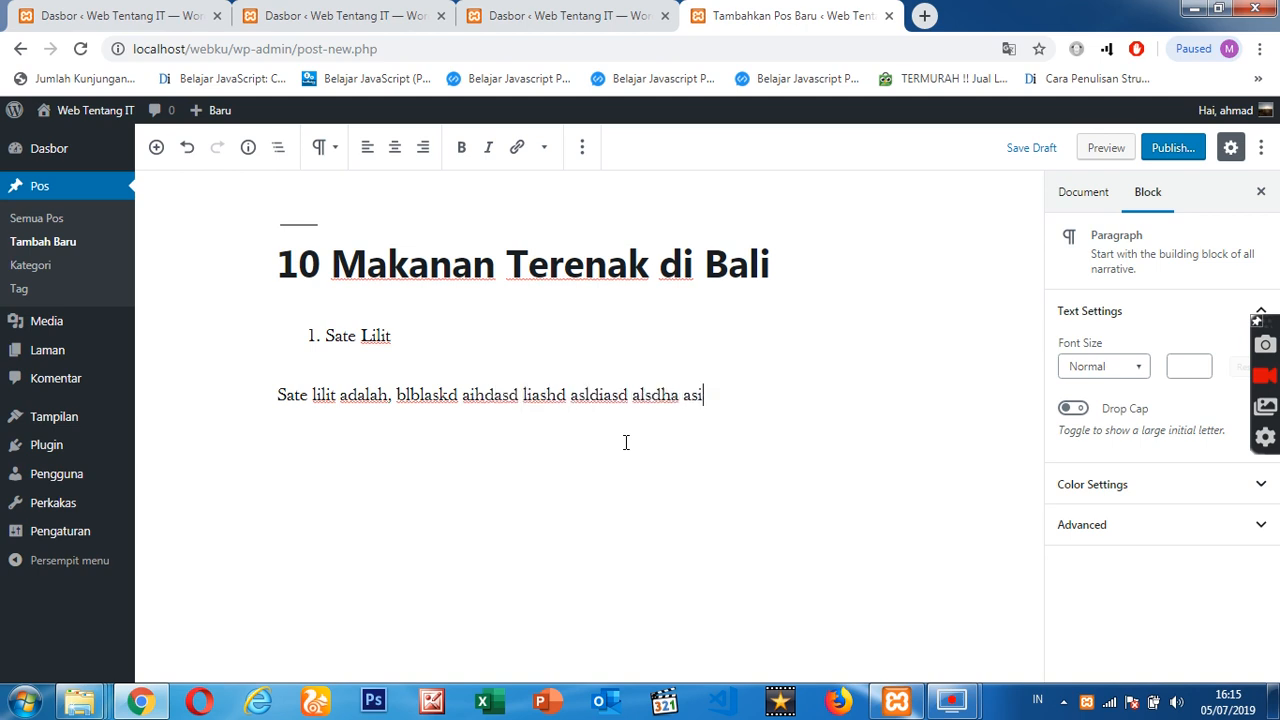
{"action": "type", "text": "dhasd oaishdas dihsad lisad as"}
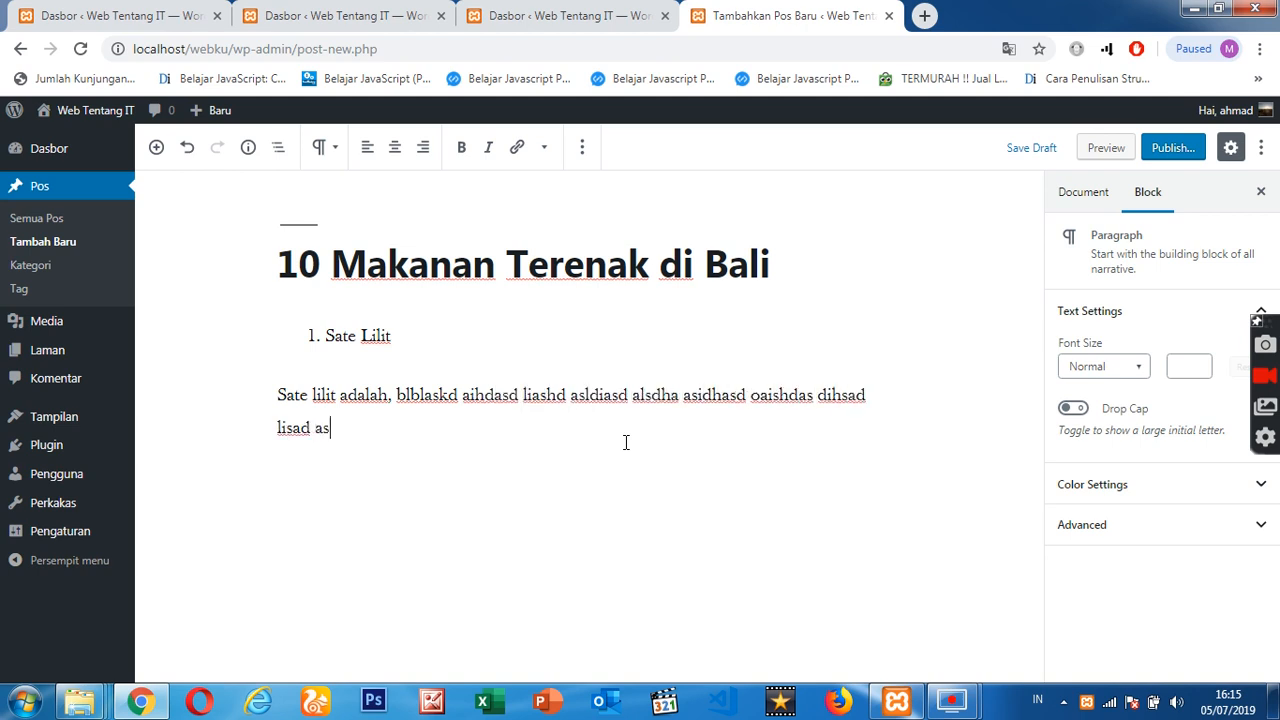
{"action": "type", "text": "odihasd ouasd asdouasd asdougasd"}
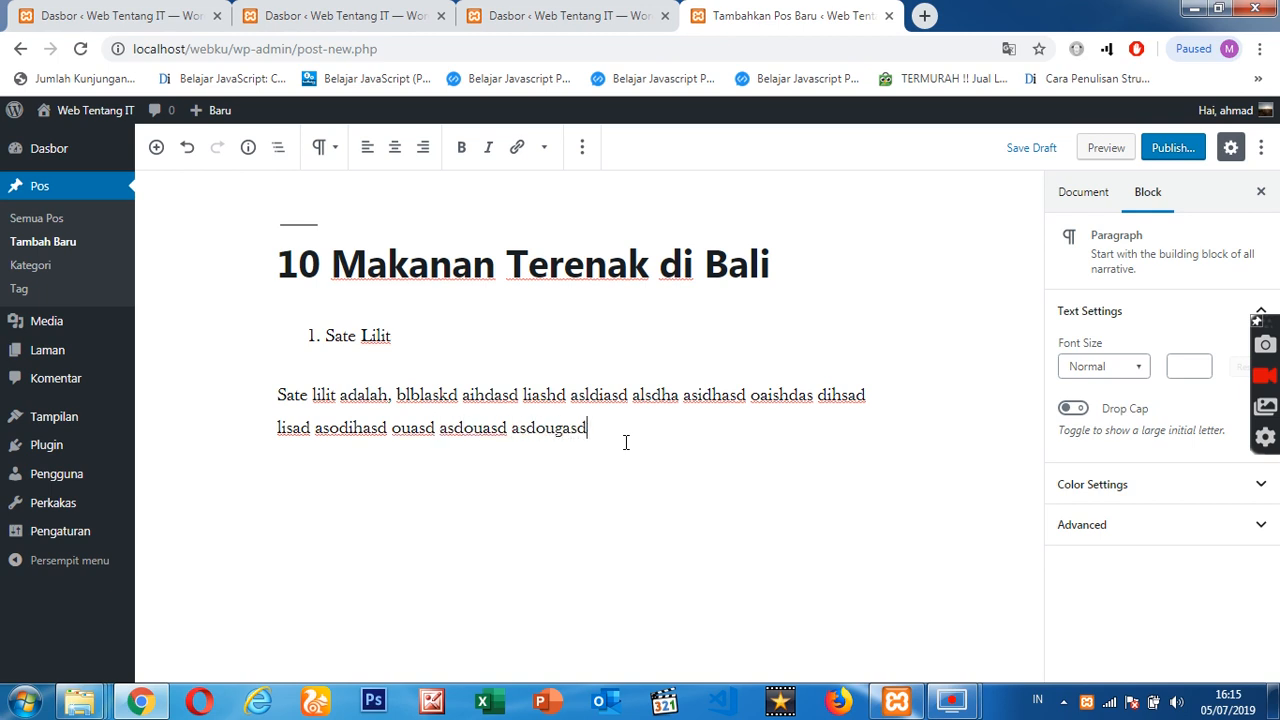
{"action": "type", "text": " asodgasd asdoigasd asoidad"}
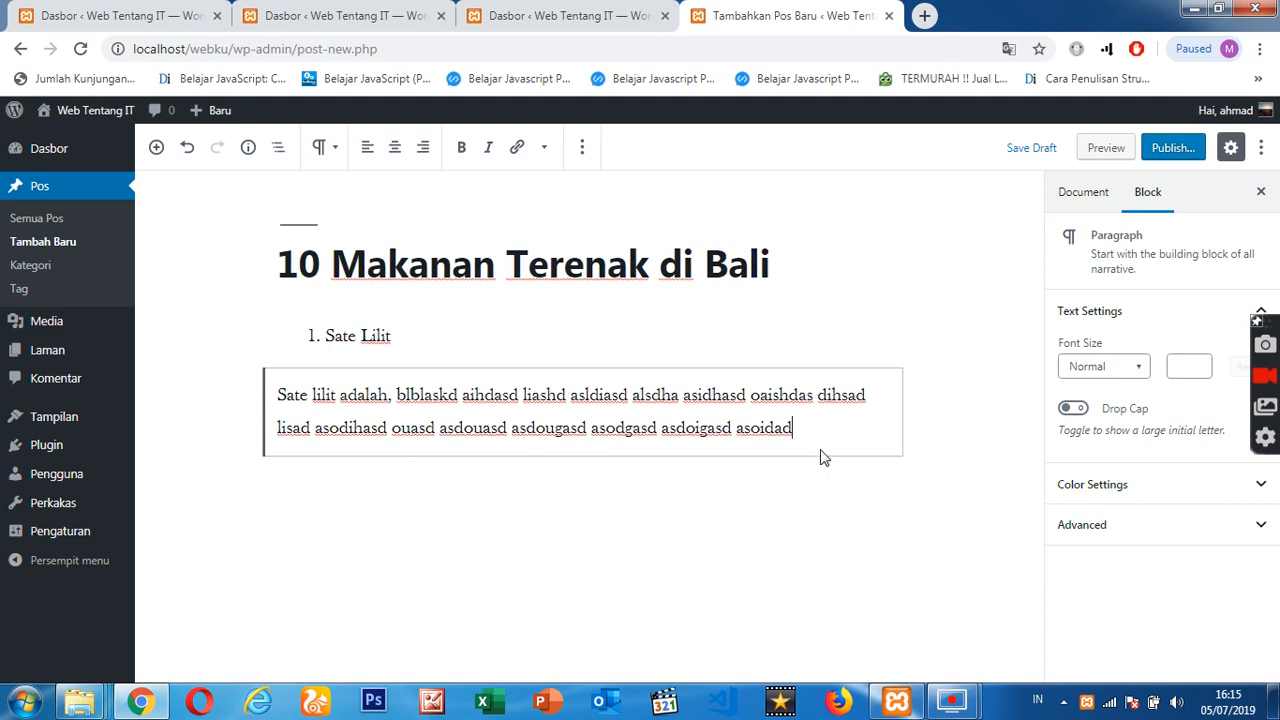
{"action": "type", "text": "."}
{"action": "left_click", "coordinate": [1006, 453]}
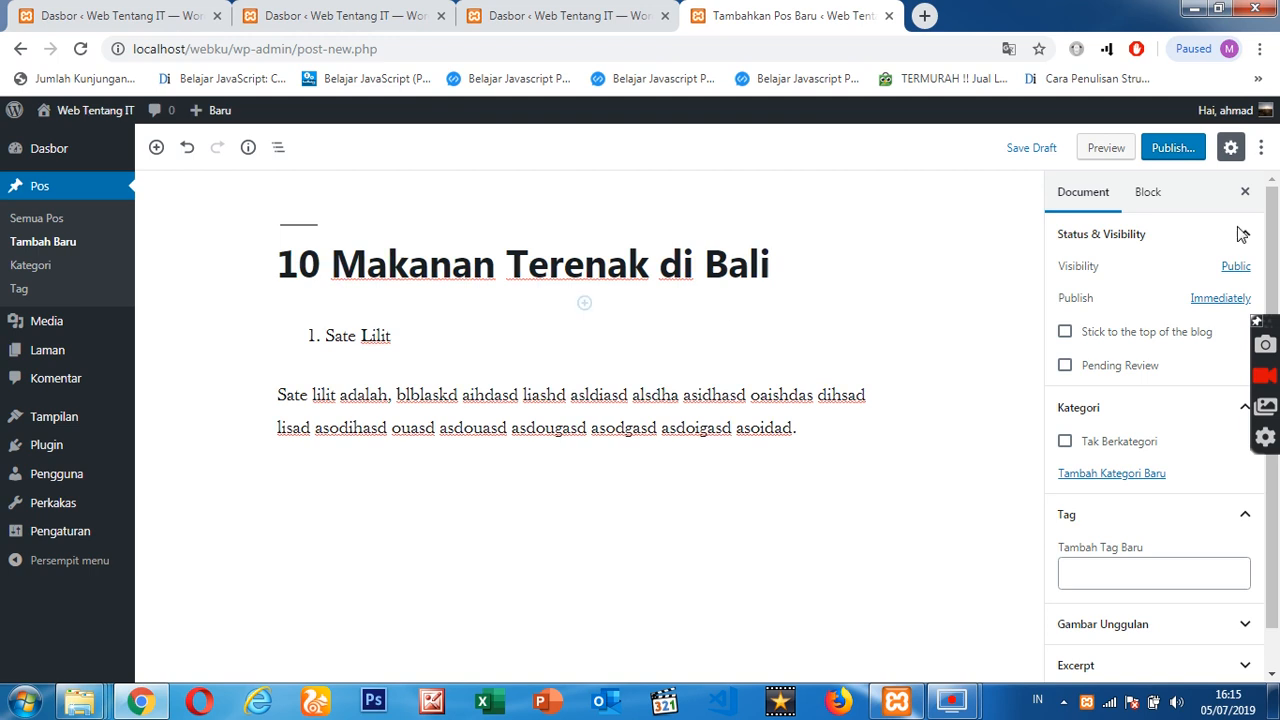
- Publish the post publicly and immediately, and open its live page in a new browser tab
{"action": "left_click", "coordinate": [1185, 157]}
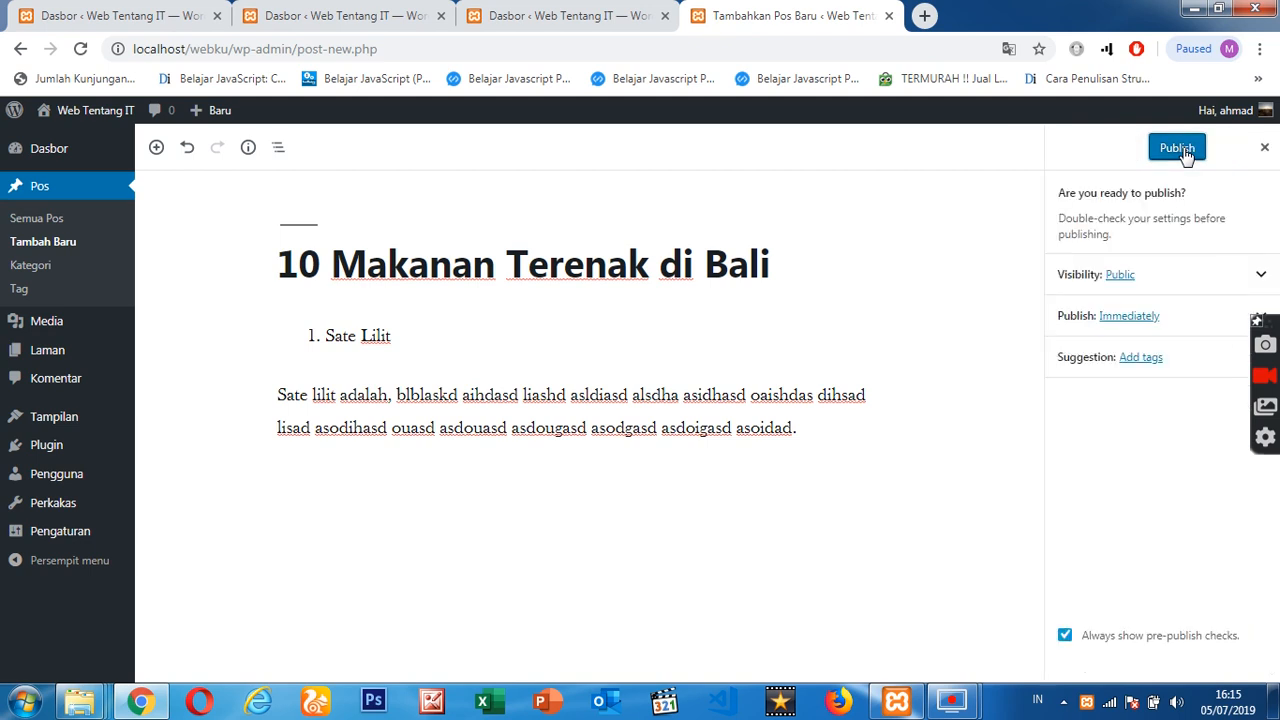
{"action": "left_click", "coordinate": [1178, 149]}
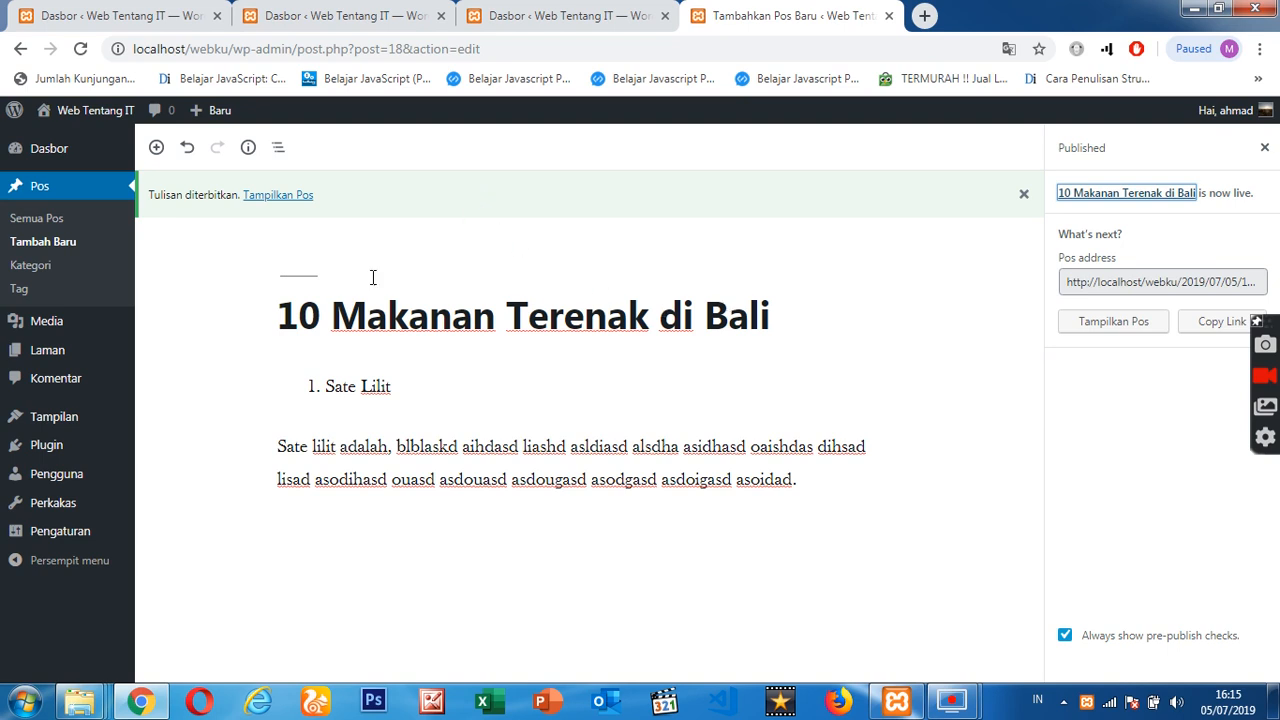
{"action": "right_click", "coordinate": [279, 203]}
{"action": "left_click", "coordinate": [325, 209]}
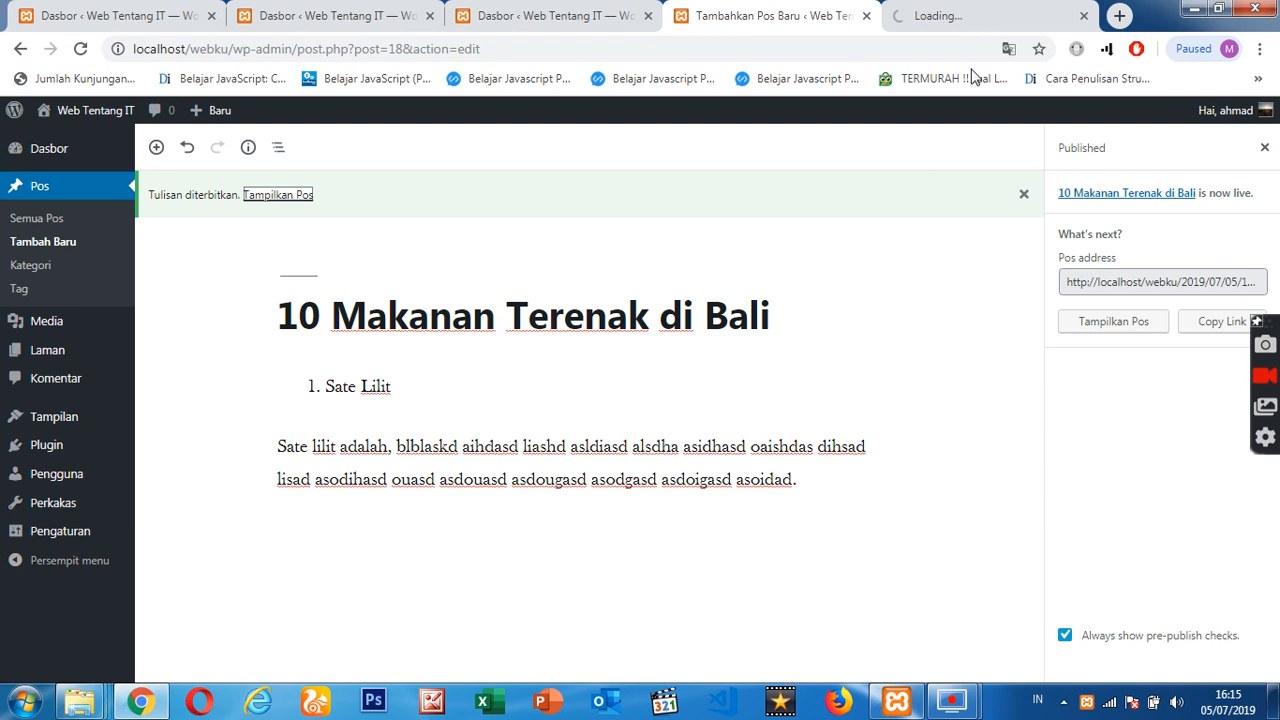
{"action": "left_click", "coordinate": [973, 9]}
- Examine the title, list and paragraph on the published post's live page and return to the post editor
{"action": "scroll", "coordinate": [774, 351], "scroll_direction": "down", "scroll_amount": 6}
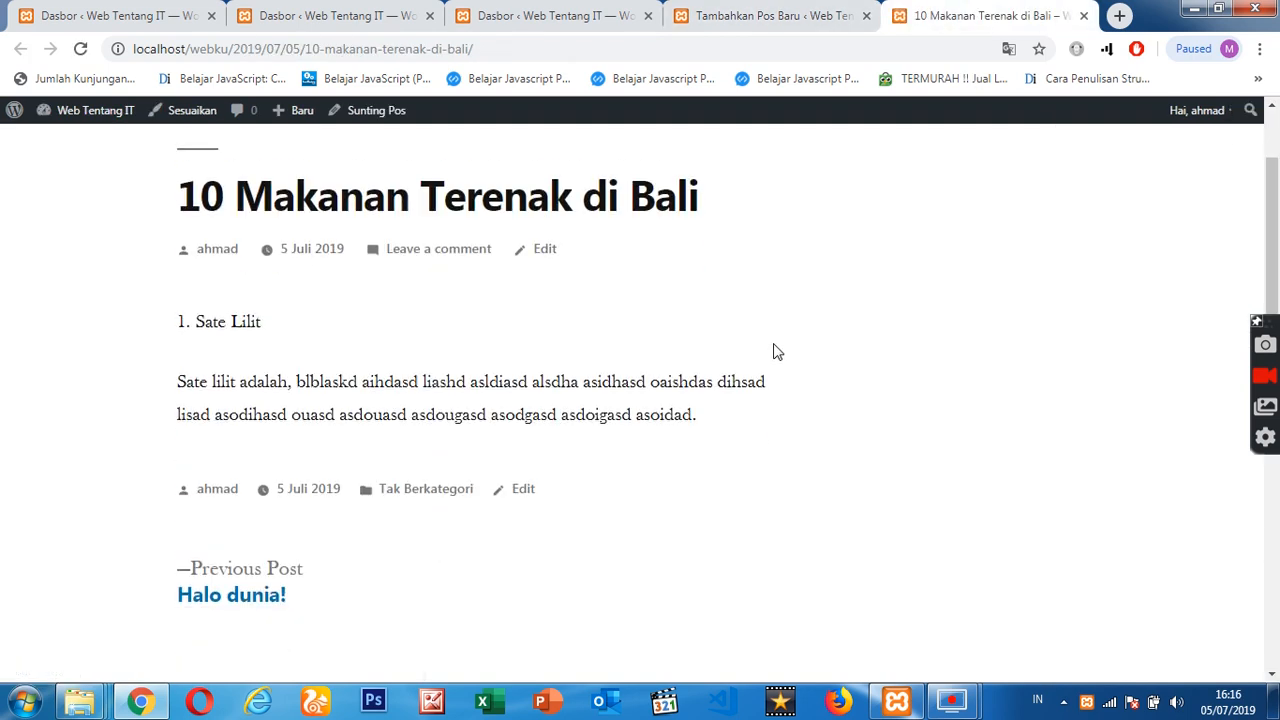
{"action": "scroll", "coordinate": [997, 340], "scroll_direction": "up", "scroll_amount": 6}
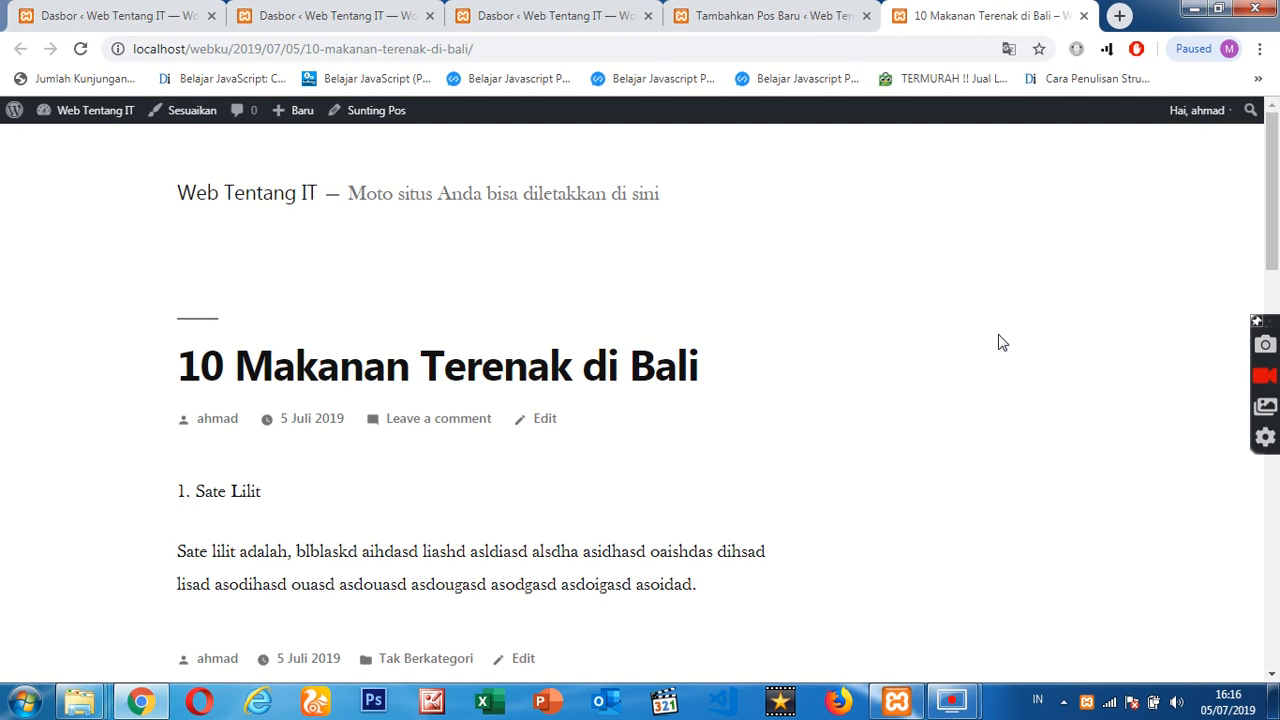
{"action": "scroll", "coordinate": [1000, 343], "scroll_direction": "down", "scroll_amount": 4}
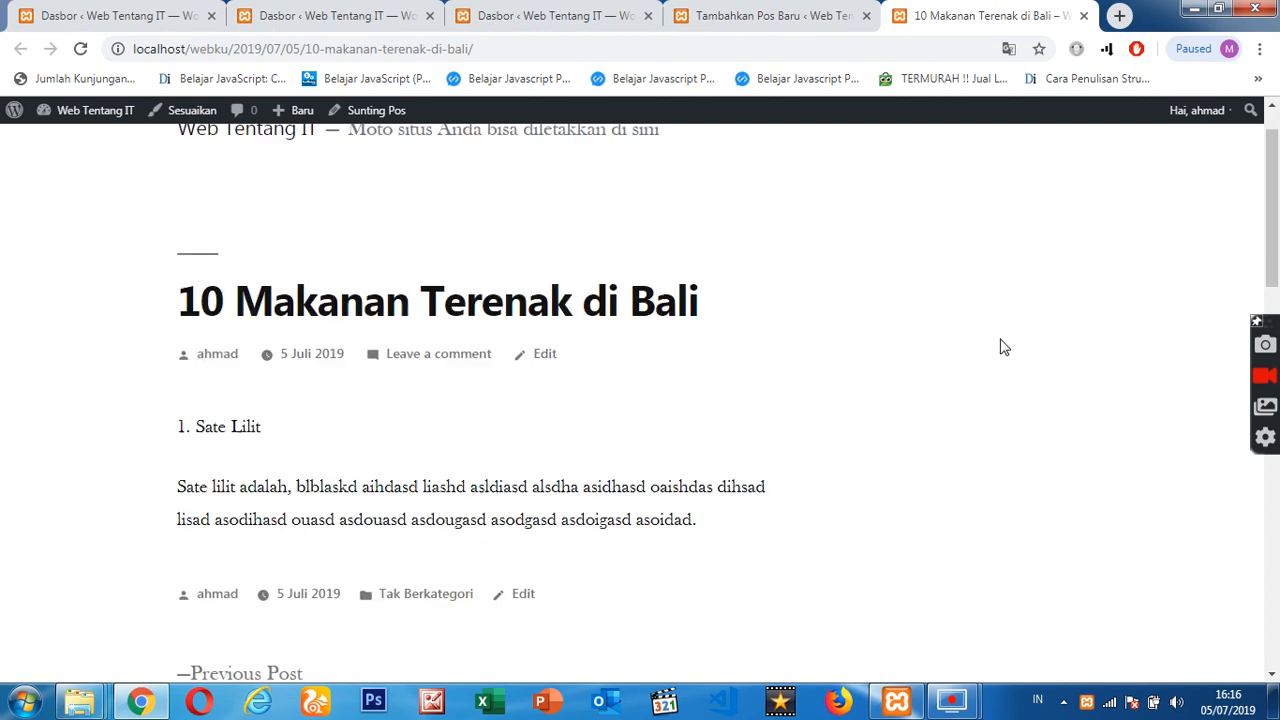
{"action": "scroll", "coordinate": [1004, 347], "scroll_direction": "up", "scroll_amount": 3}
{"action": "scroll", "coordinate": [1002, 350], "scroll_direction": "down", "scroll_amount": 4}
{"action": "scroll", "coordinate": [995, 357], "scroll_direction": "up", "scroll_amount": 4}
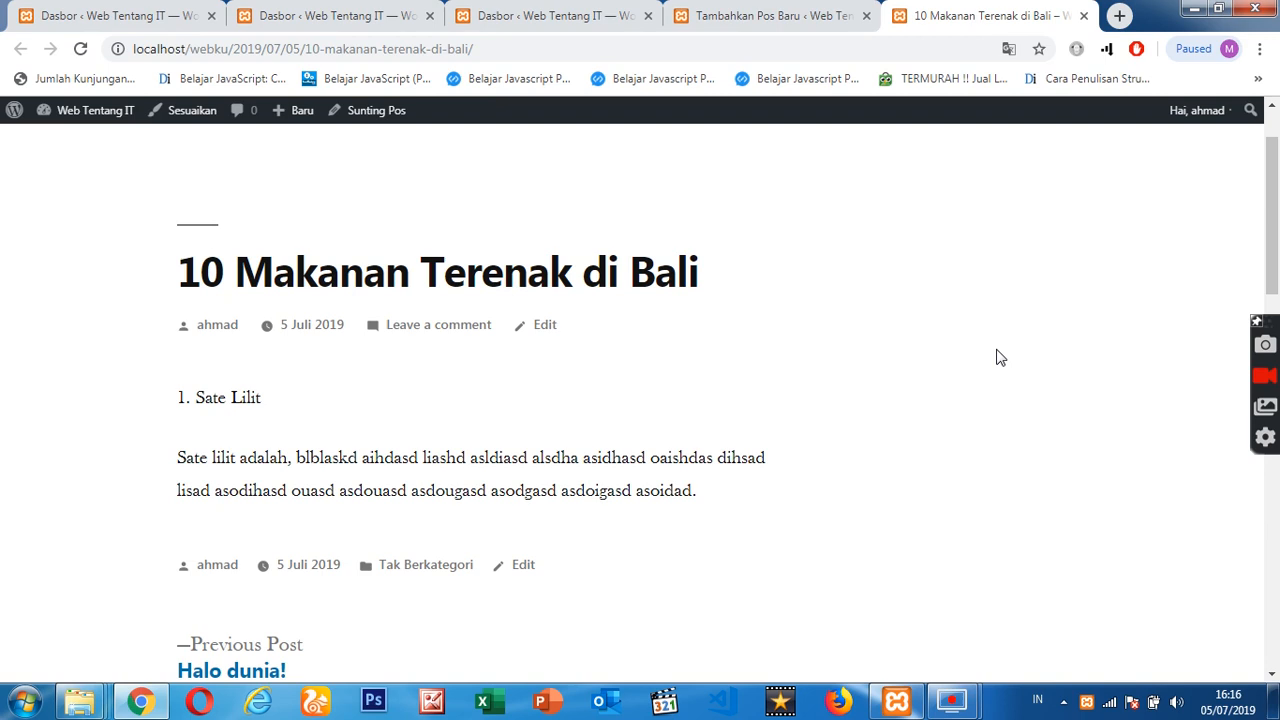
{"action": "scroll", "coordinate": [997, 357], "scroll_direction": "up", "scroll_amount": 1}
{"action": "scroll", "coordinate": [997, 357], "scroll_direction": "down", "scroll_amount": 3}
{"action": "scroll", "coordinate": [997, 357], "scroll_direction": "up", "scroll_amount": 3}
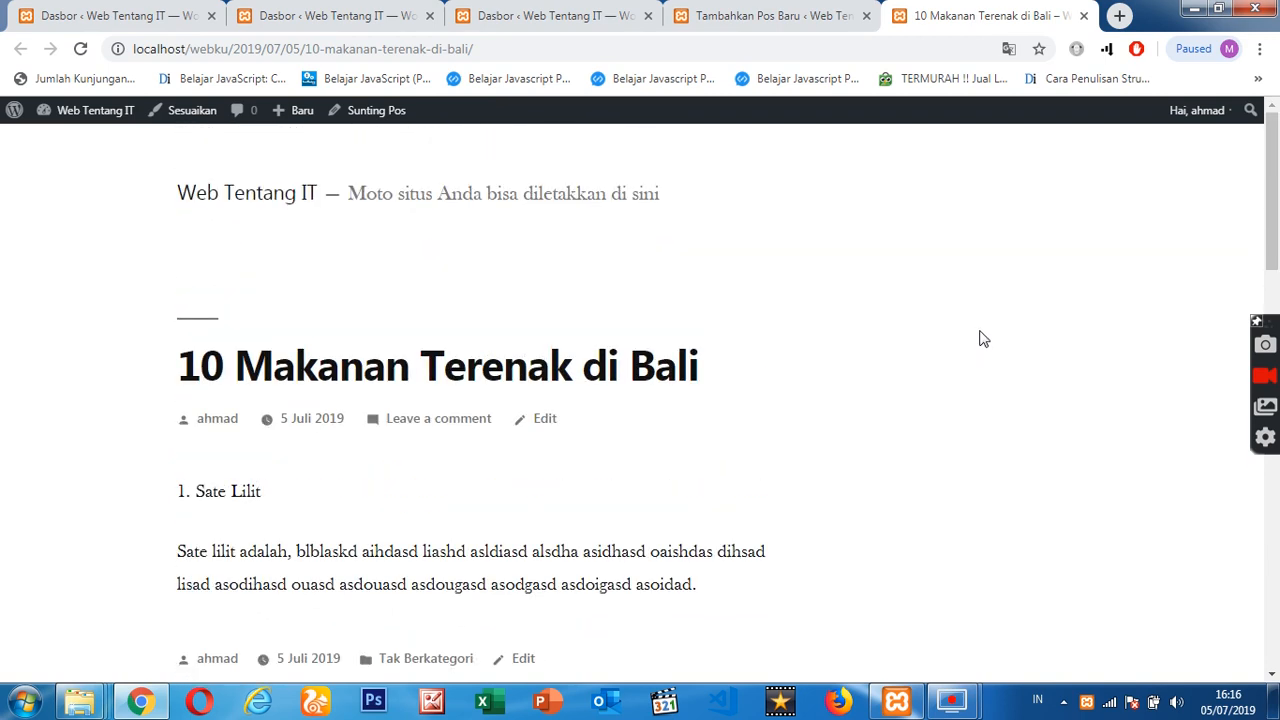
{"action": "left_click", "coordinate": [814, 12]}
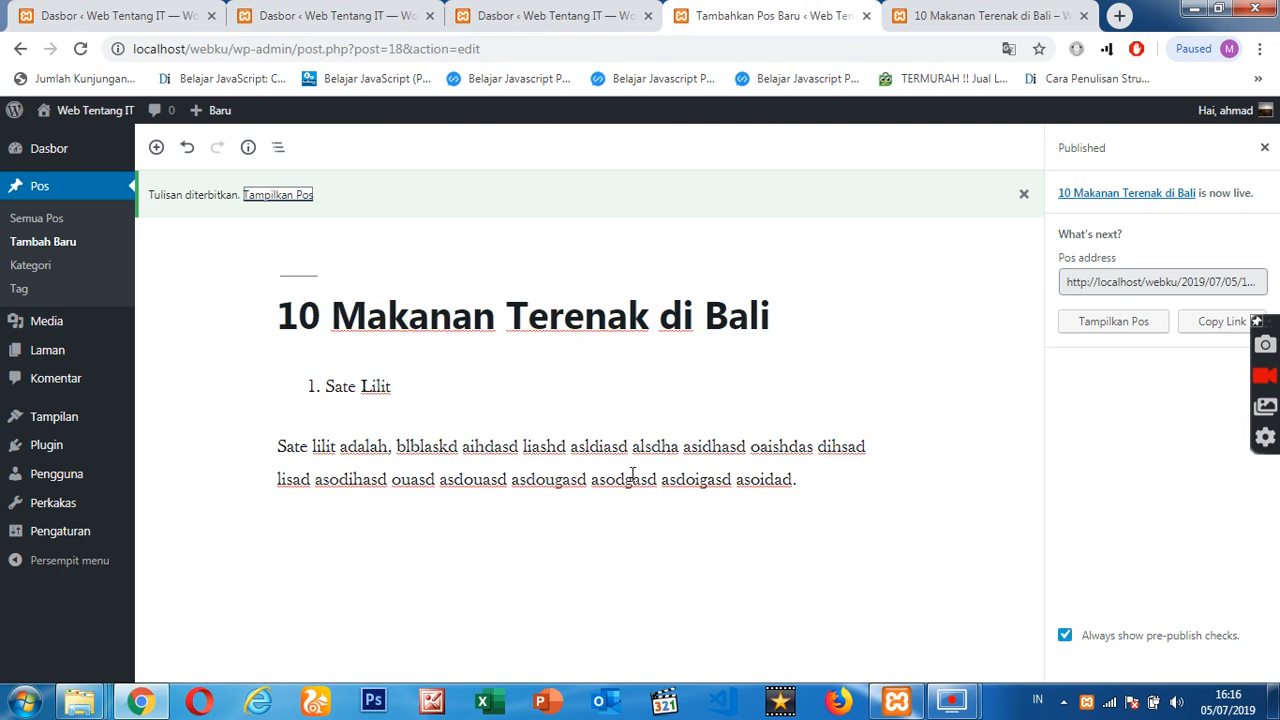
- Insert a gallery block between the "Sate Lilit" list and the paragraph, containing the image G0089096.jpg from the media library
{"action": "mouse_move", "coordinate": [554, 398]}
{"action": "left_click", "coordinate": [585, 414]}
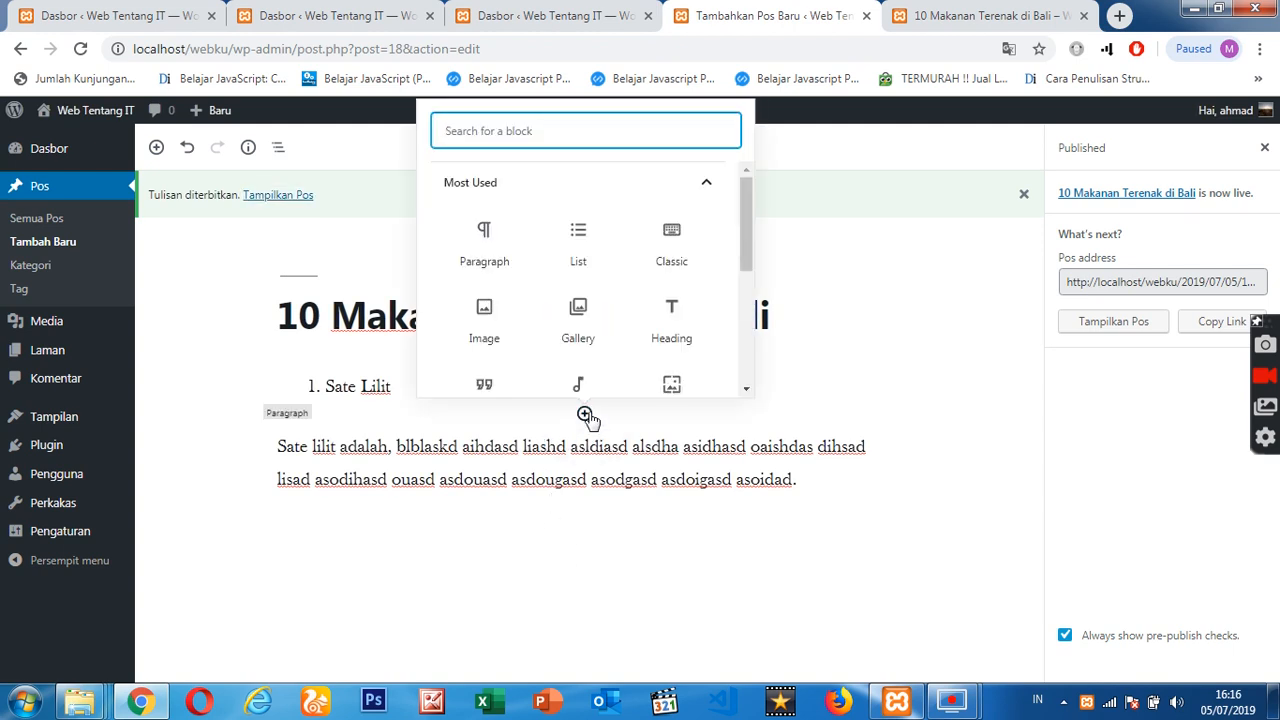
{"action": "left_click", "coordinate": [579, 330]}
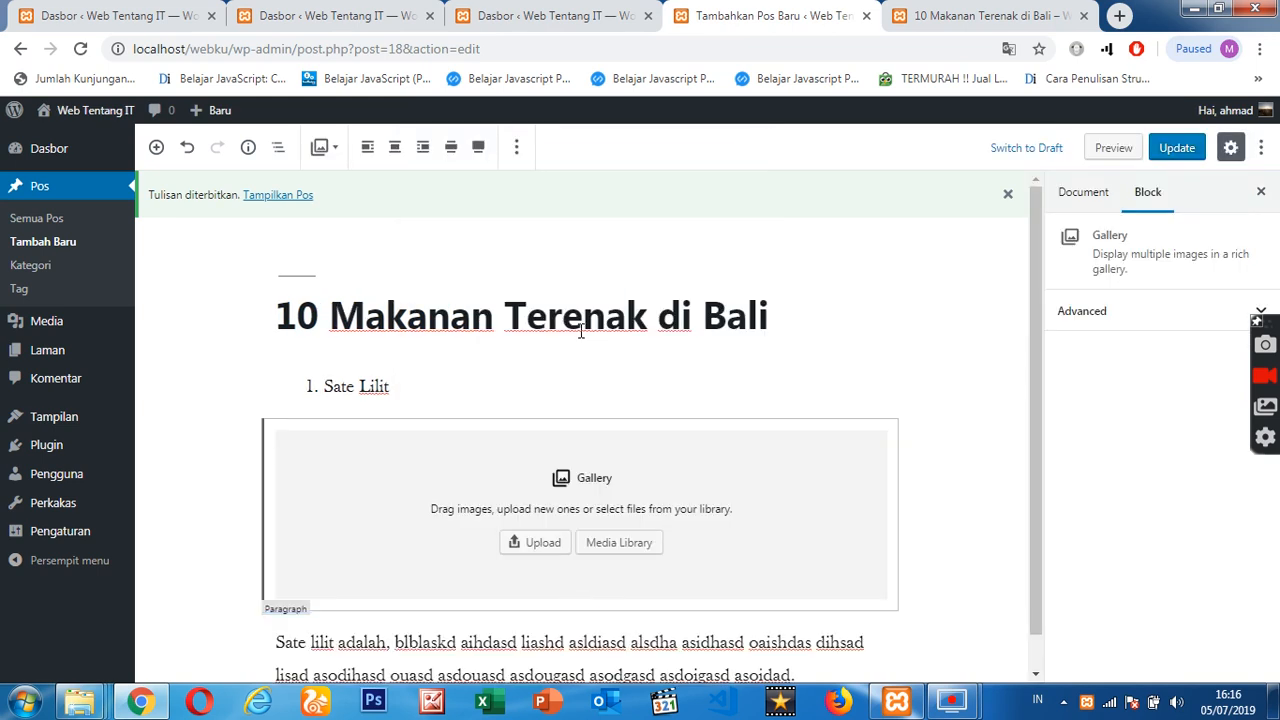
{"action": "left_click", "coordinate": [632, 545]}
{"action": "left_click", "coordinate": [280, 330]}
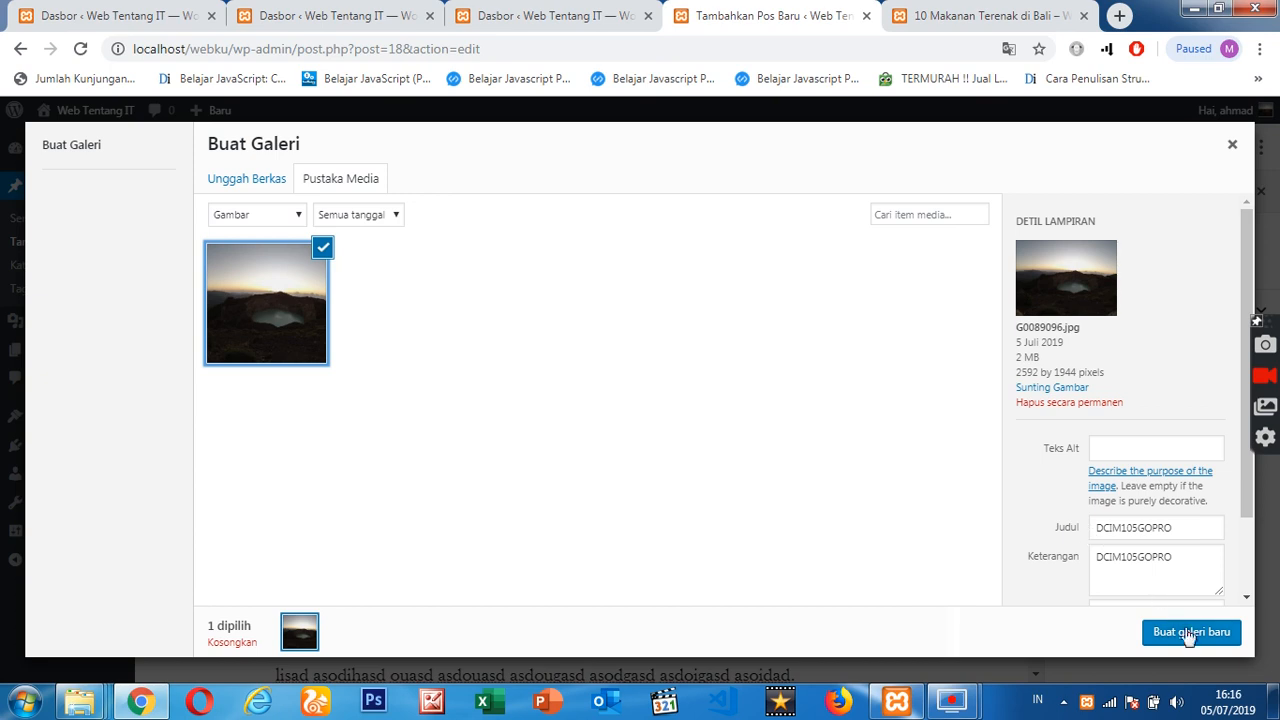
{"action": "left_click", "coordinate": [1190, 636]}
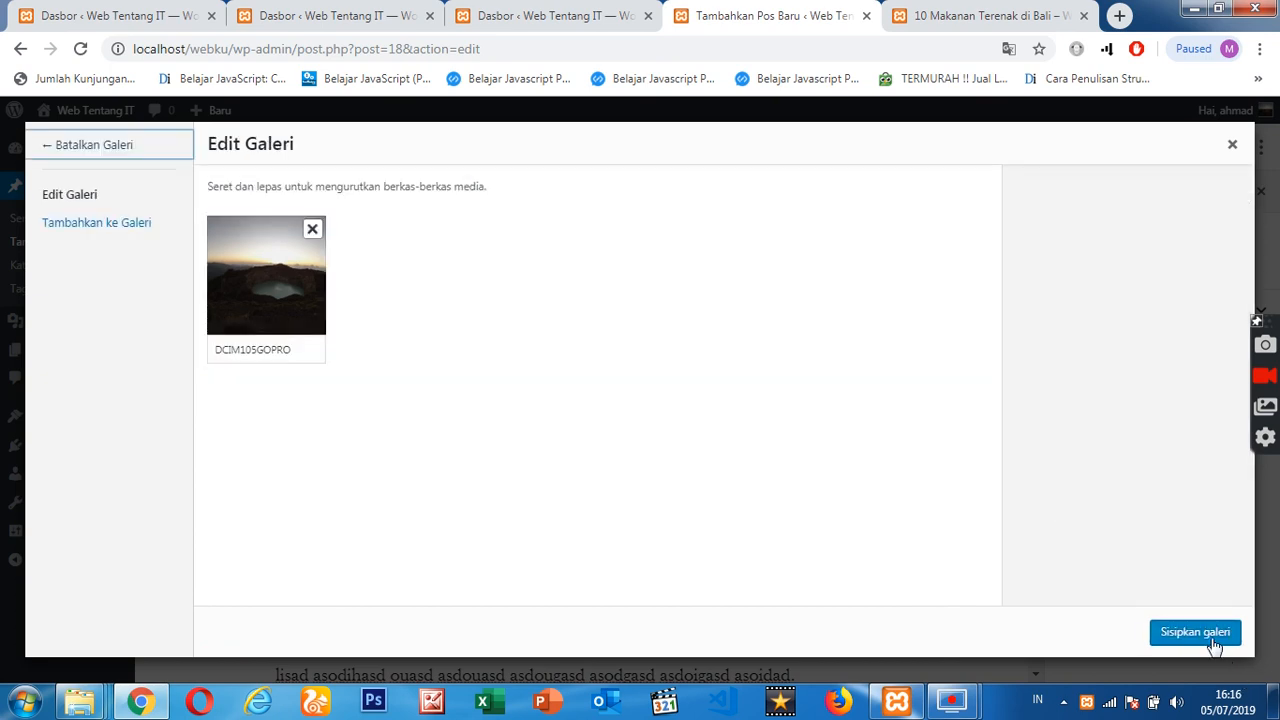
{"action": "left_click", "coordinate": [1212, 642]}
{"action": "scroll", "coordinate": [873, 427], "scroll_direction": "down", "scroll_amount": 5}
{"action": "scroll", "coordinate": [860, 420], "scroll_direction": "up", "scroll_amount": 5}
{"action": "scroll", "coordinate": [839, 410], "scroll_direction": "down", "scroll_amount": 5}
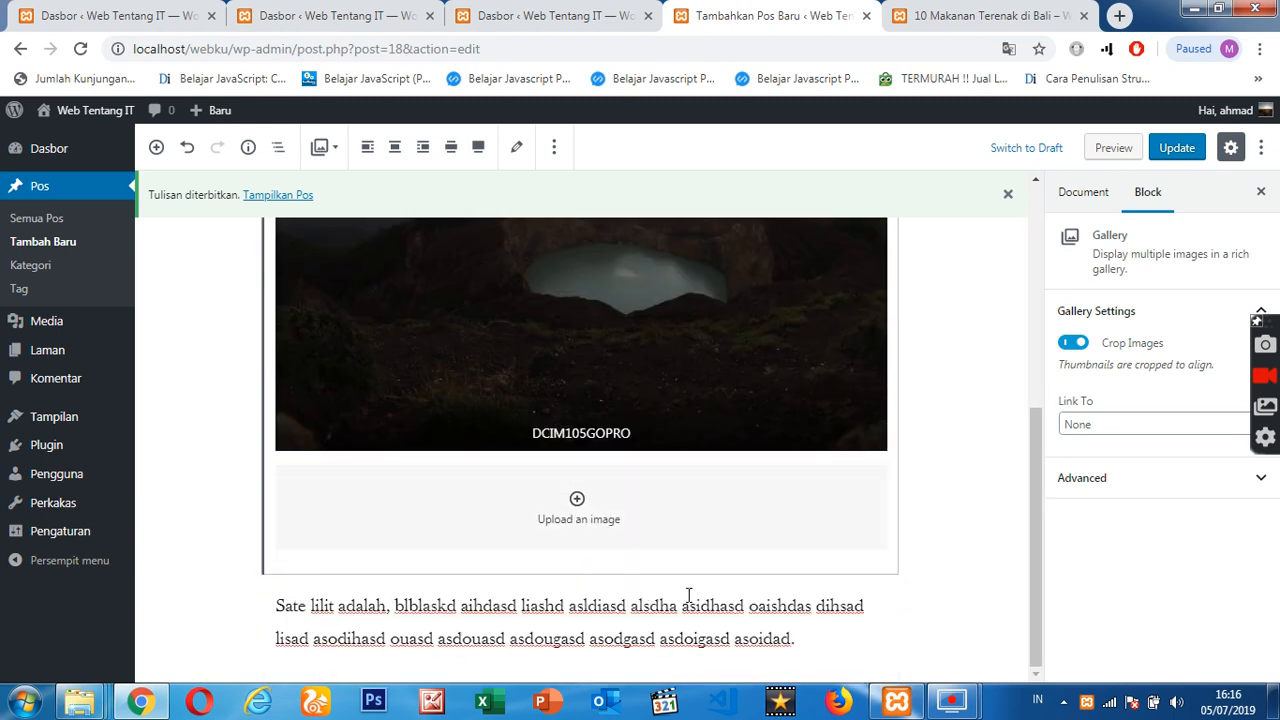
{"action": "scroll", "coordinate": [866, 470], "scroll_direction": "up", "scroll_amount": 5}
{"action": "scroll", "coordinate": [525, 469], "scroll_direction": "down", "scroll_amount": 5}
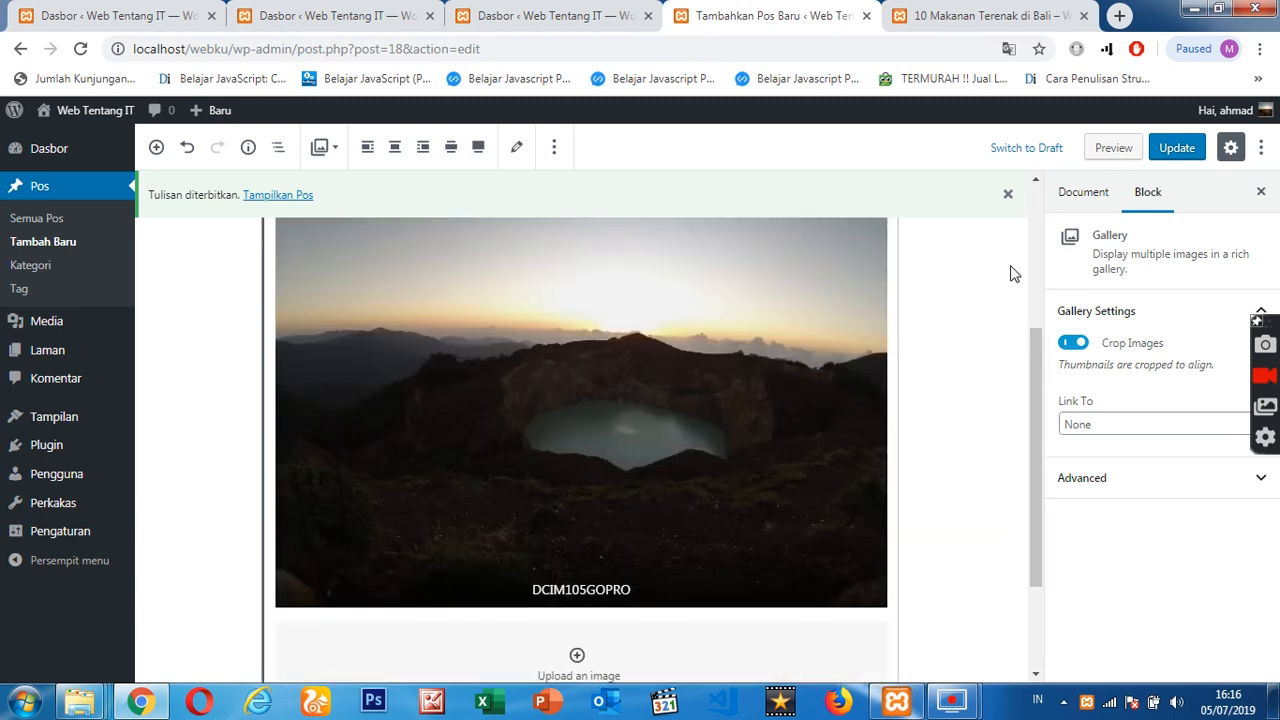
- Update the published post with the new gallery and reload its live page
{"action": "left_click", "coordinate": [1178, 148]}
{"action": "scroll", "coordinate": [926, 371], "scroll_direction": "down", "scroll_amount": 2}
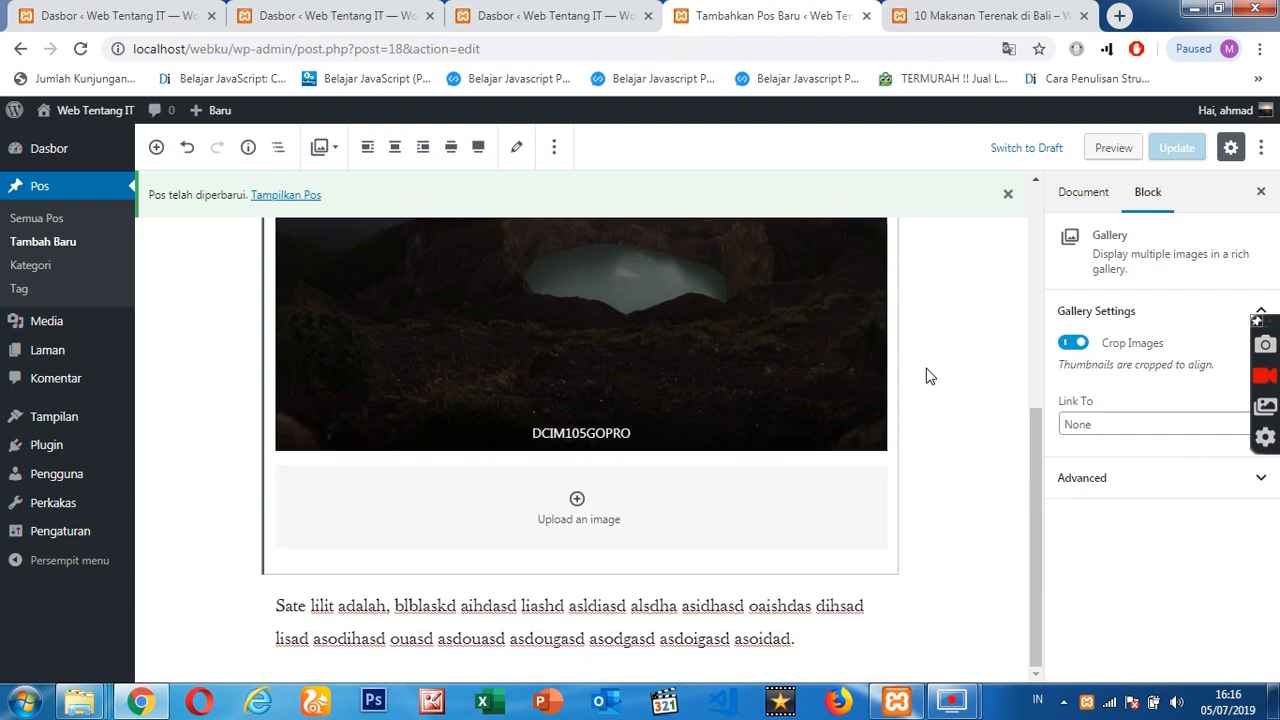
{"action": "scroll", "coordinate": [926, 371], "scroll_direction": "up", "scroll_amount": 5}
{"action": "left_click", "coordinate": [970, 12]}
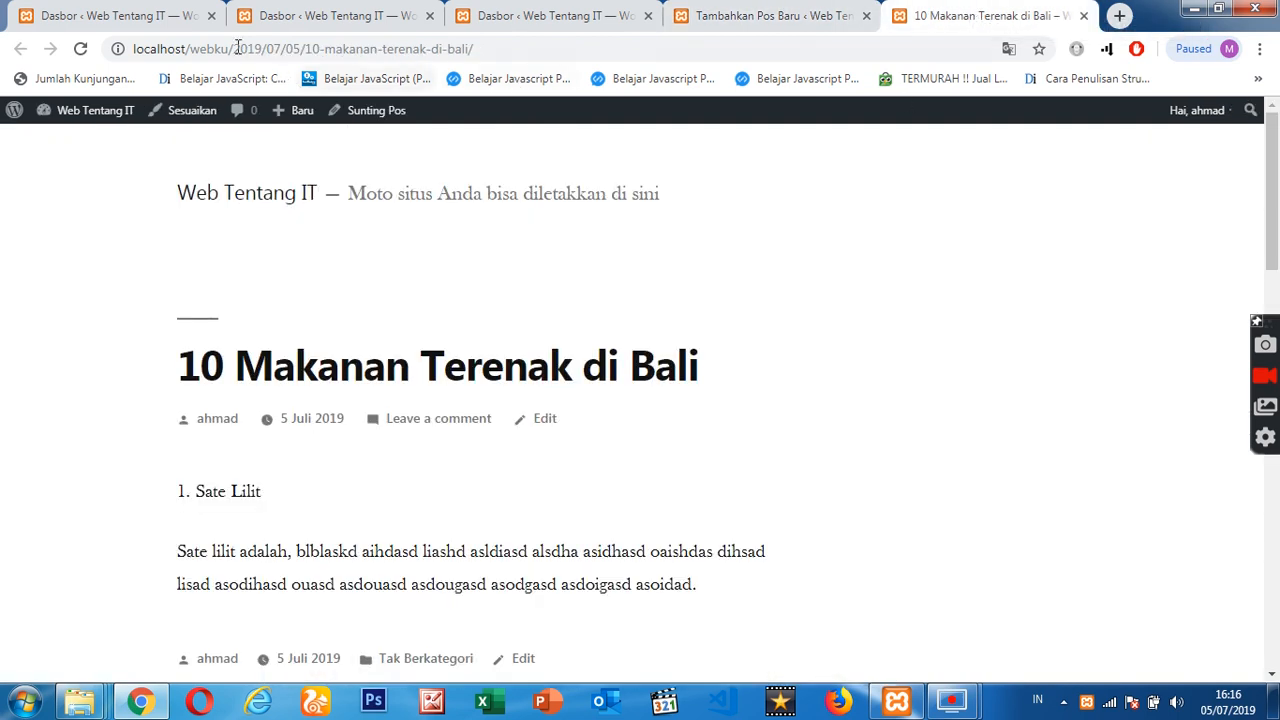
{"action": "left_click", "coordinate": [79, 52]}
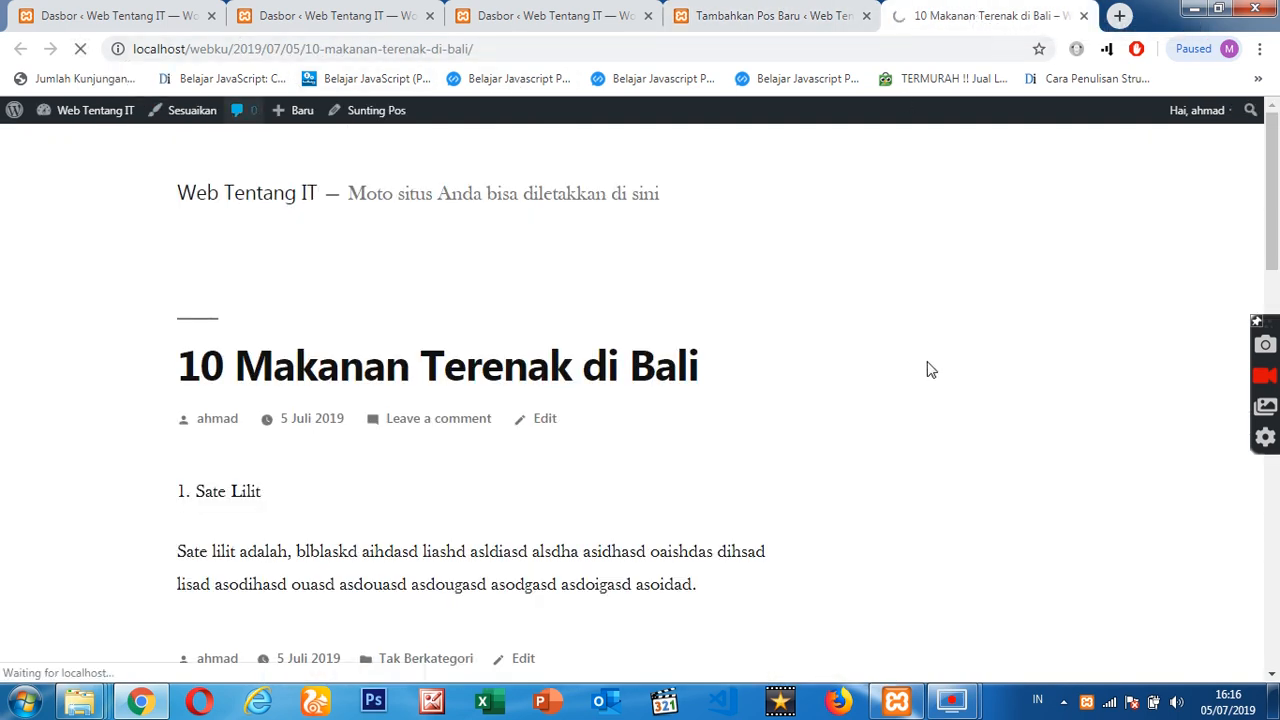
- Examine the title, list item, gallery image, paragraph and comment form on the post's live page
{"action": "scroll", "coordinate": [895, 398], "scroll_direction": "down", "scroll_amount": 14}
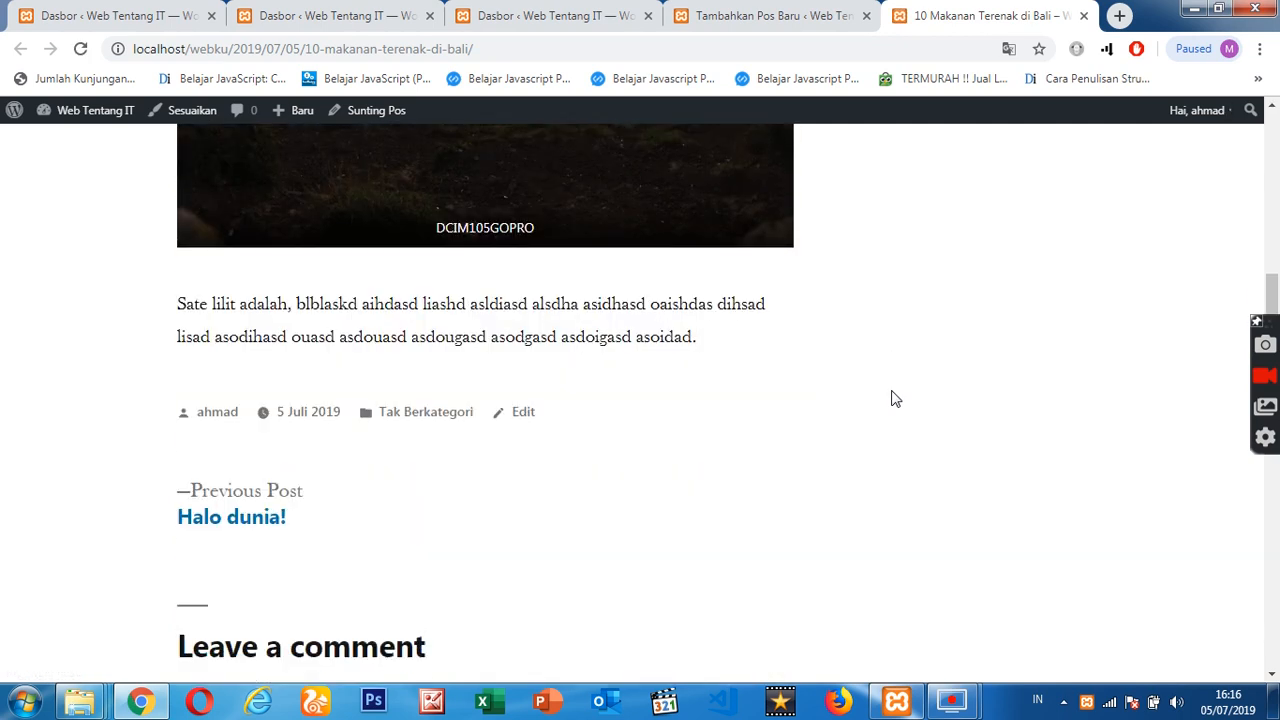
{"action": "scroll", "coordinate": [896, 399], "scroll_direction": "up", "scroll_amount": 6}
{"action": "scroll", "coordinate": [895, 399], "scroll_direction": "up", "scroll_amount": 8}
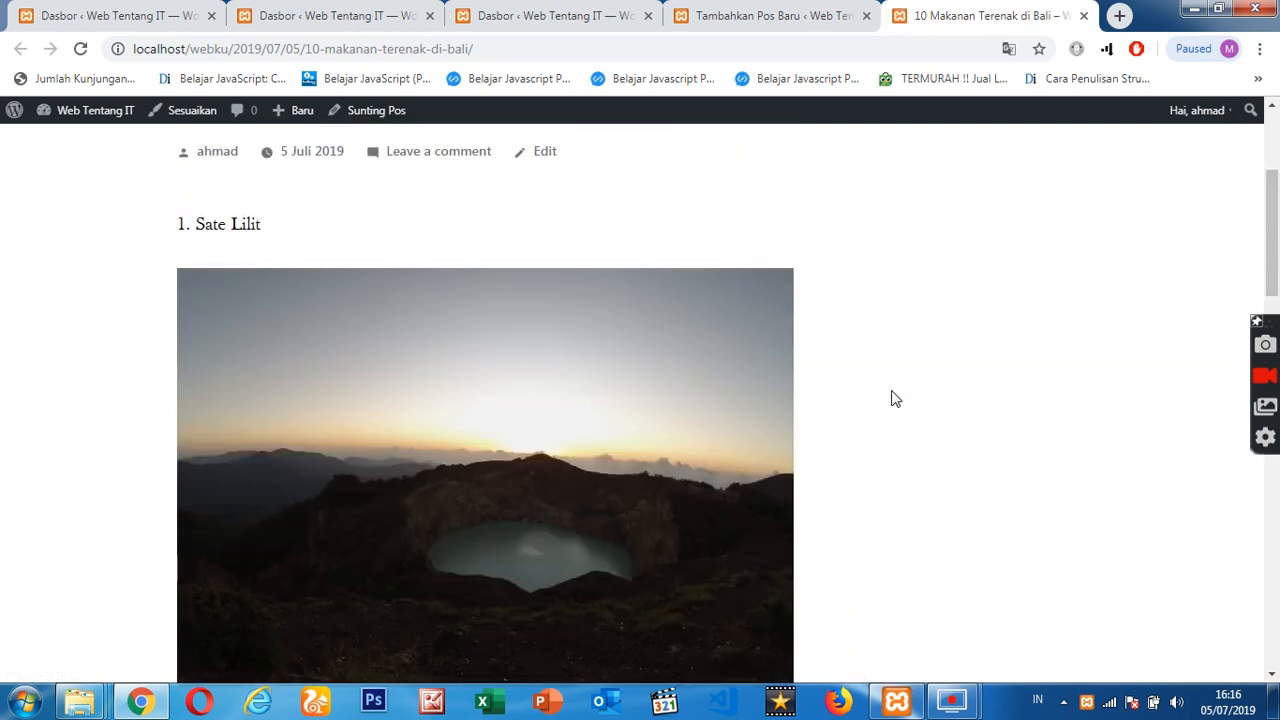
{"action": "scroll", "coordinate": [895, 399], "scroll_direction": "down", "scroll_amount": 5}
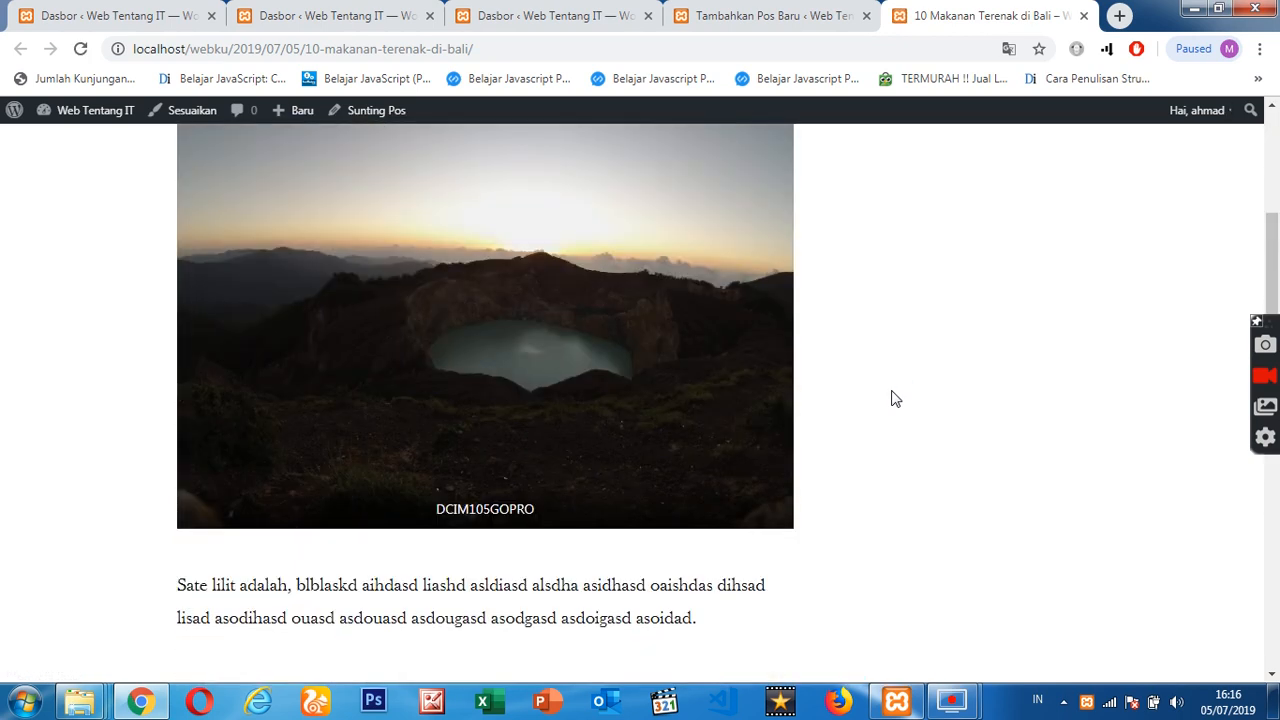
{"action": "scroll", "coordinate": [895, 399], "scroll_direction": "up", "scroll_amount": 5}
{"action": "scroll", "coordinate": [895, 399], "scroll_direction": "down", "scroll_amount": 4}
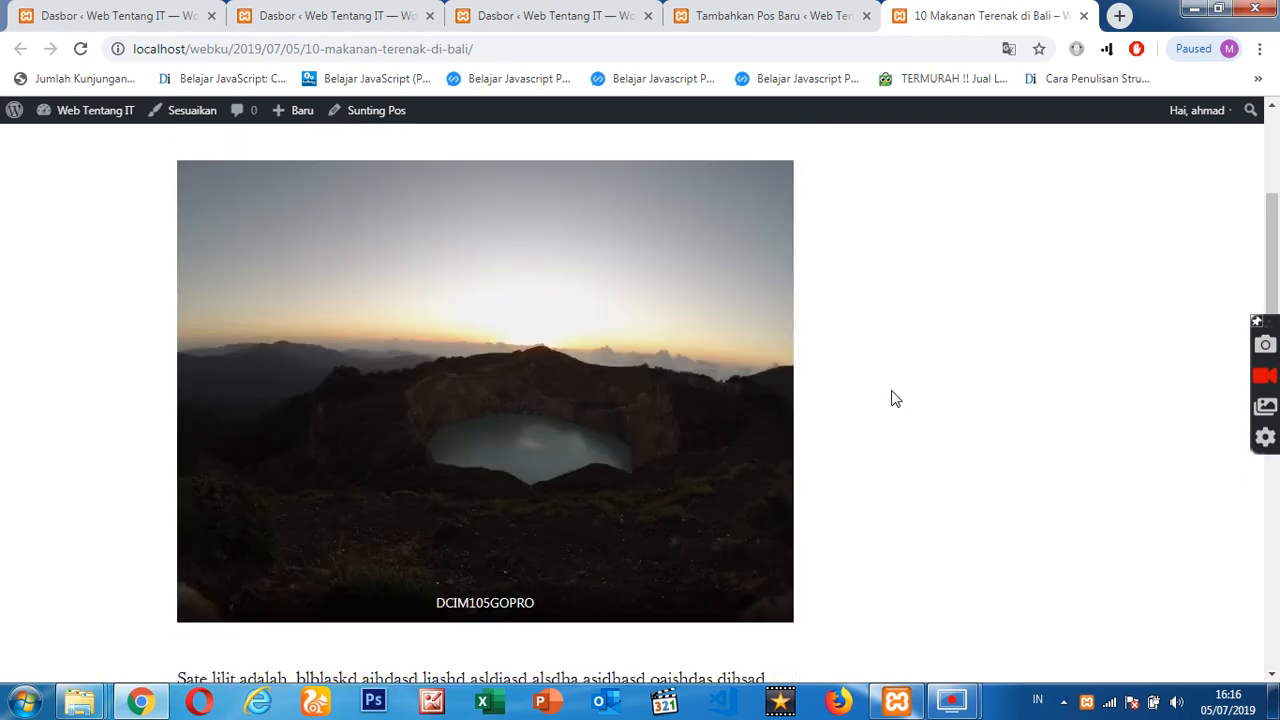
{"action": "scroll", "coordinate": [895, 399], "scroll_direction": "down", "scroll_amount": 4}
{"action": "scroll", "coordinate": [895, 399], "scroll_direction": "up", "scroll_amount": 6}
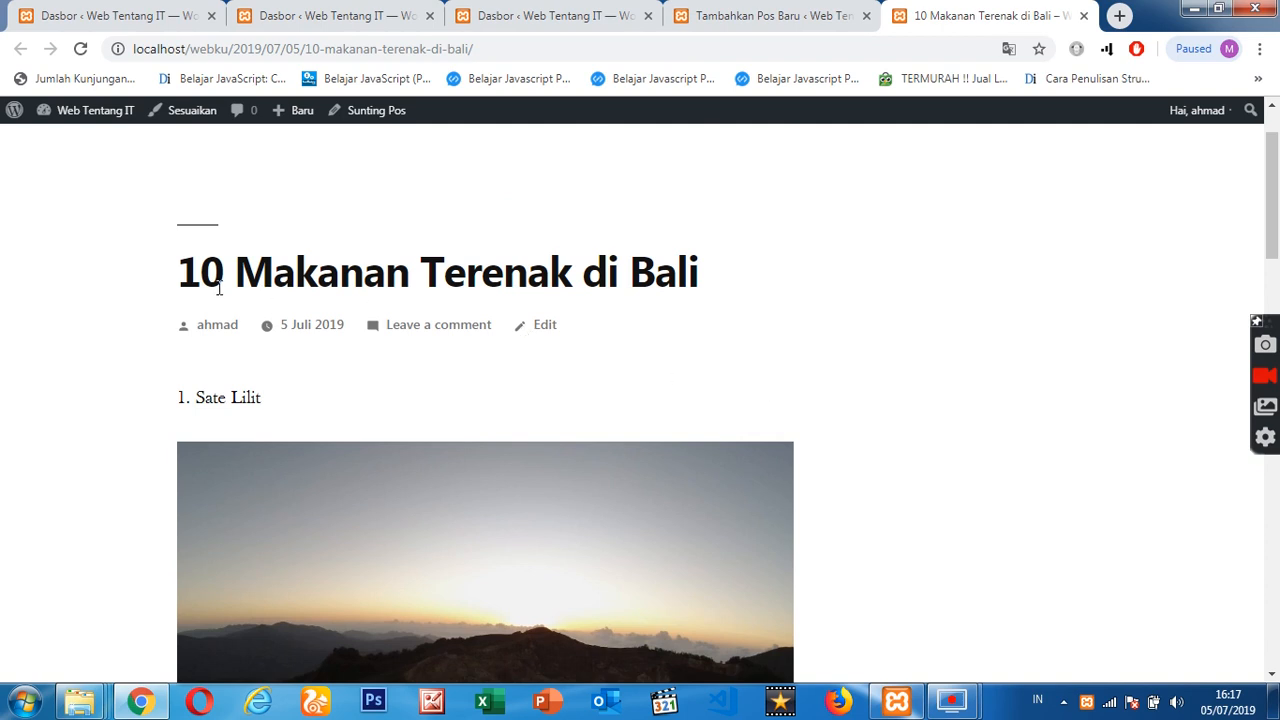
{"action": "scroll", "coordinate": [744, 348], "scroll_direction": "down", "scroll_amount": 20}
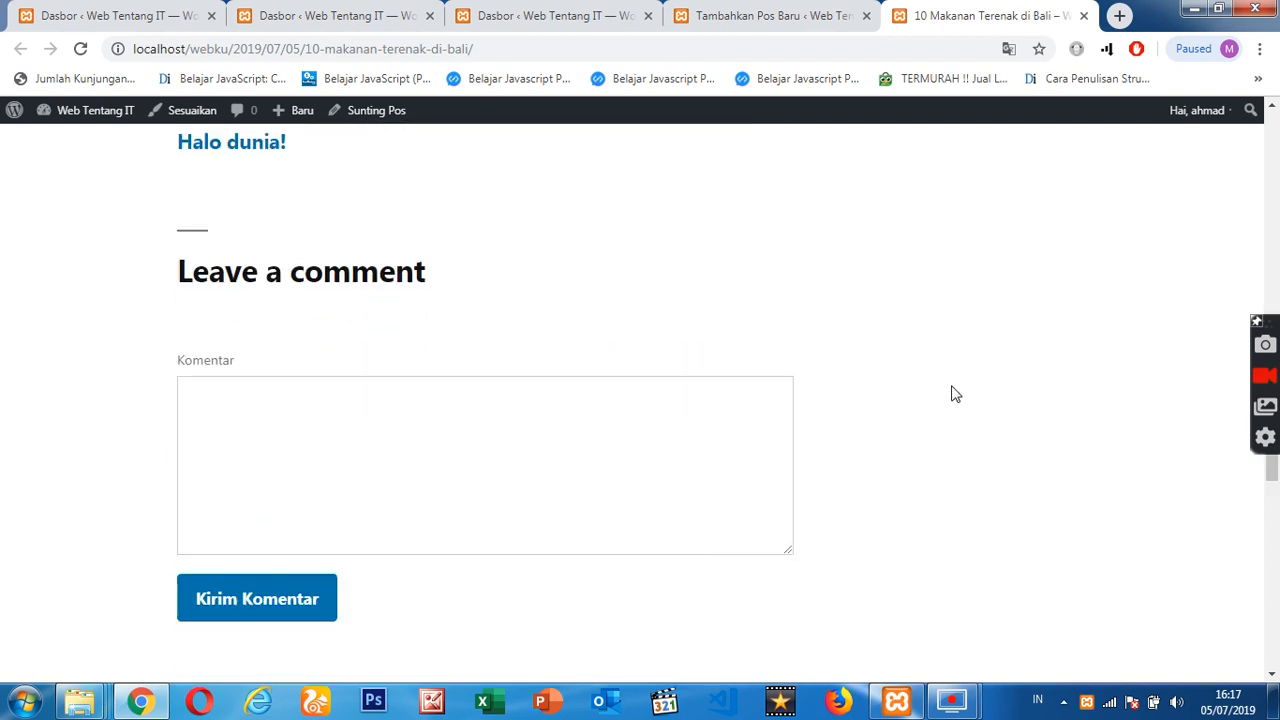
{"action": "scroll", "coordinate": [955, 395], "scroll_direction": "up", "scroll_amount": 20}
- Return to the post editor and make the list item "Sate Lilit" bold
{"action": "left_click", "coordinate": [789, 14]}
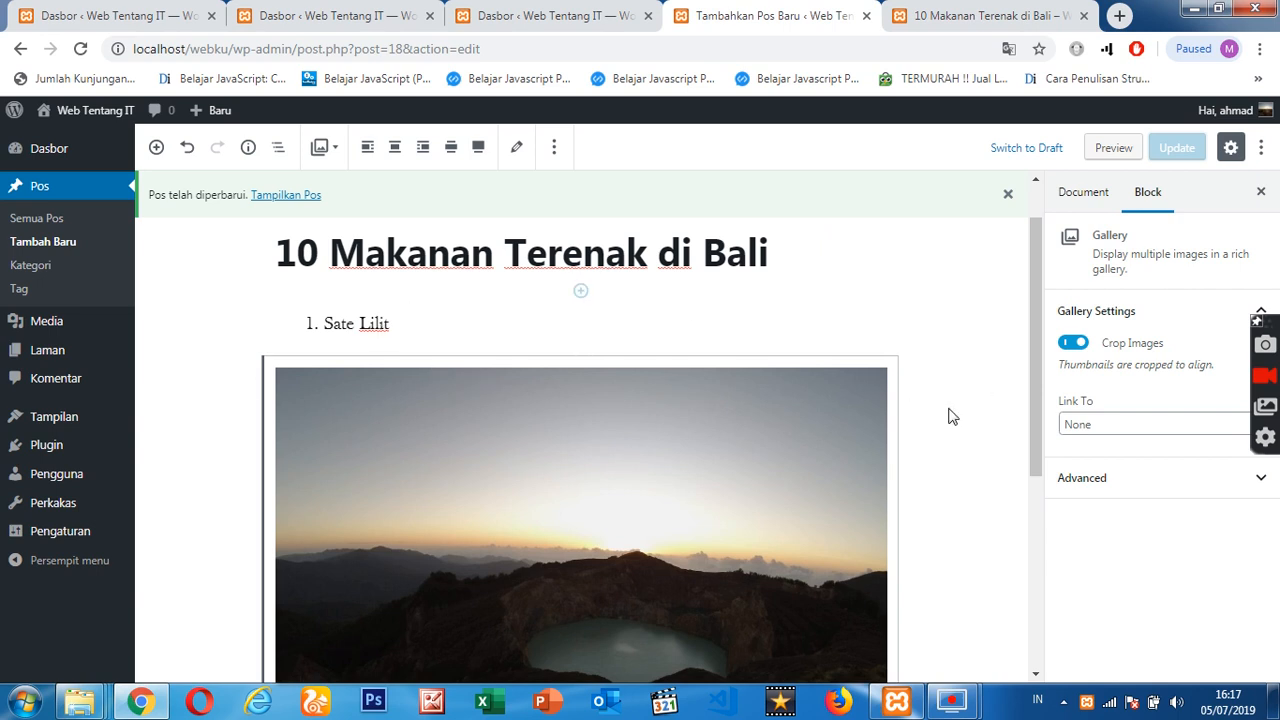
{"action": "scroll", "coordinate": [820, 395], "scroll_direction": "up", "scroll_amount": 1}
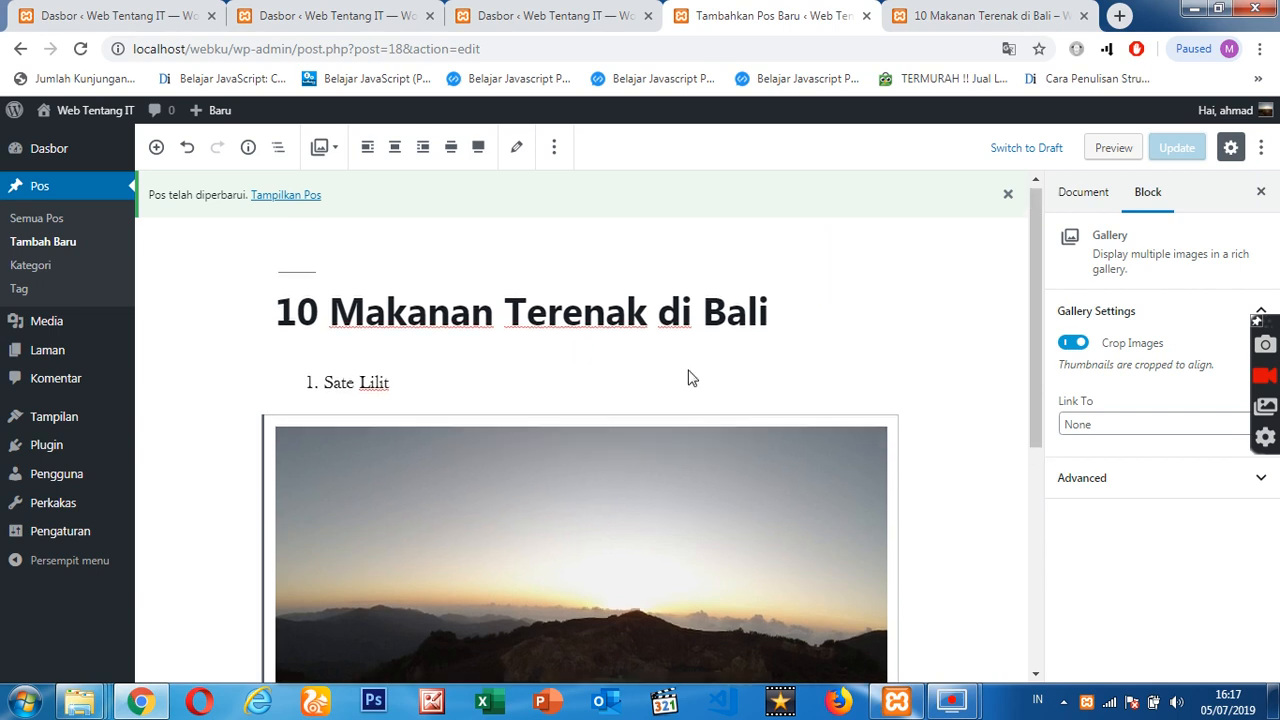
{"action": "triple_click", "coordinate": [359, 387]}
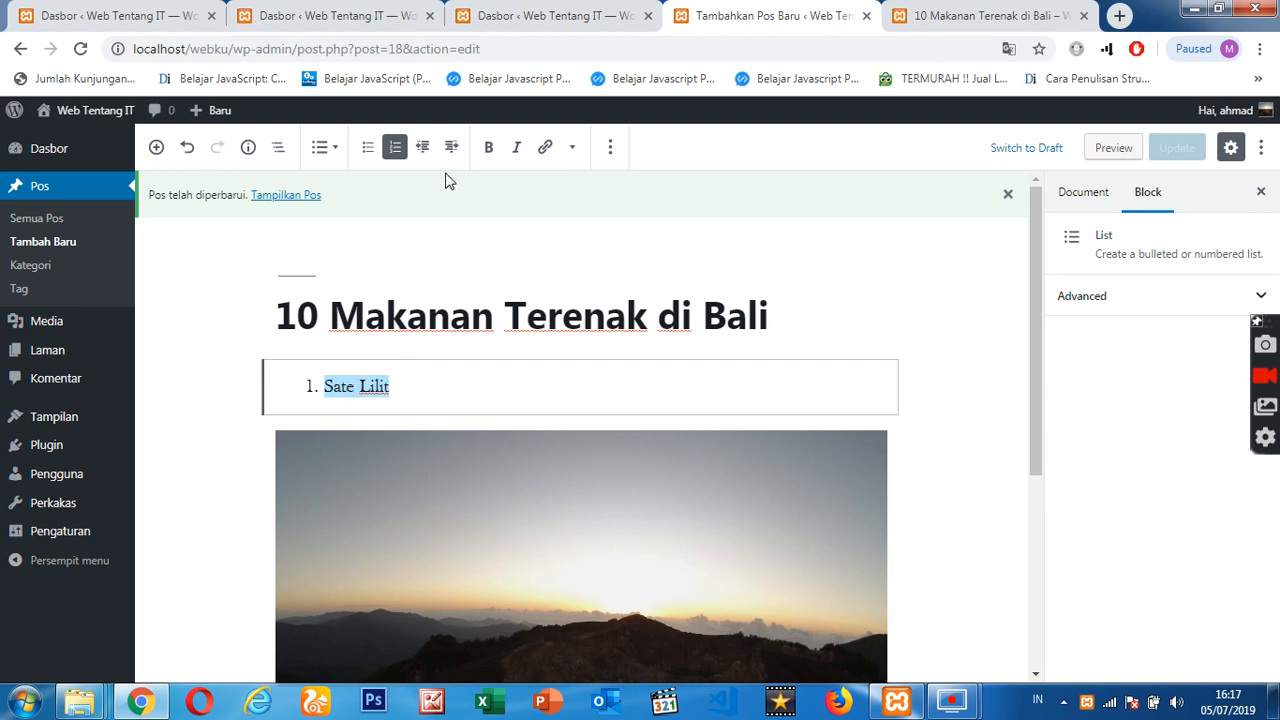
{"action": "left_click", "coordinate": [487, 149]}
{"action": "scroll", "coordinate": [610, 508], "scroll_direction": "down", "scroll_amount": 3}
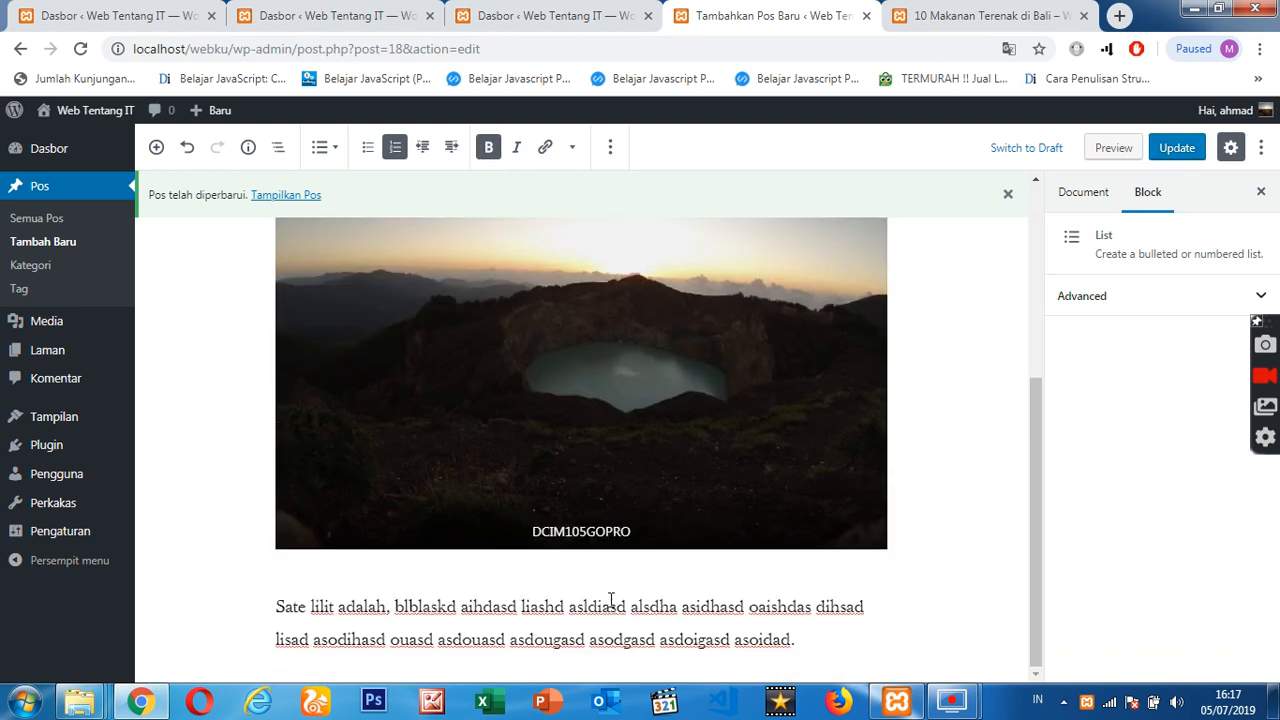
{"action": "left_click_drag", "start_coordinate": [586, 642], "coordinate": [731, 643]}
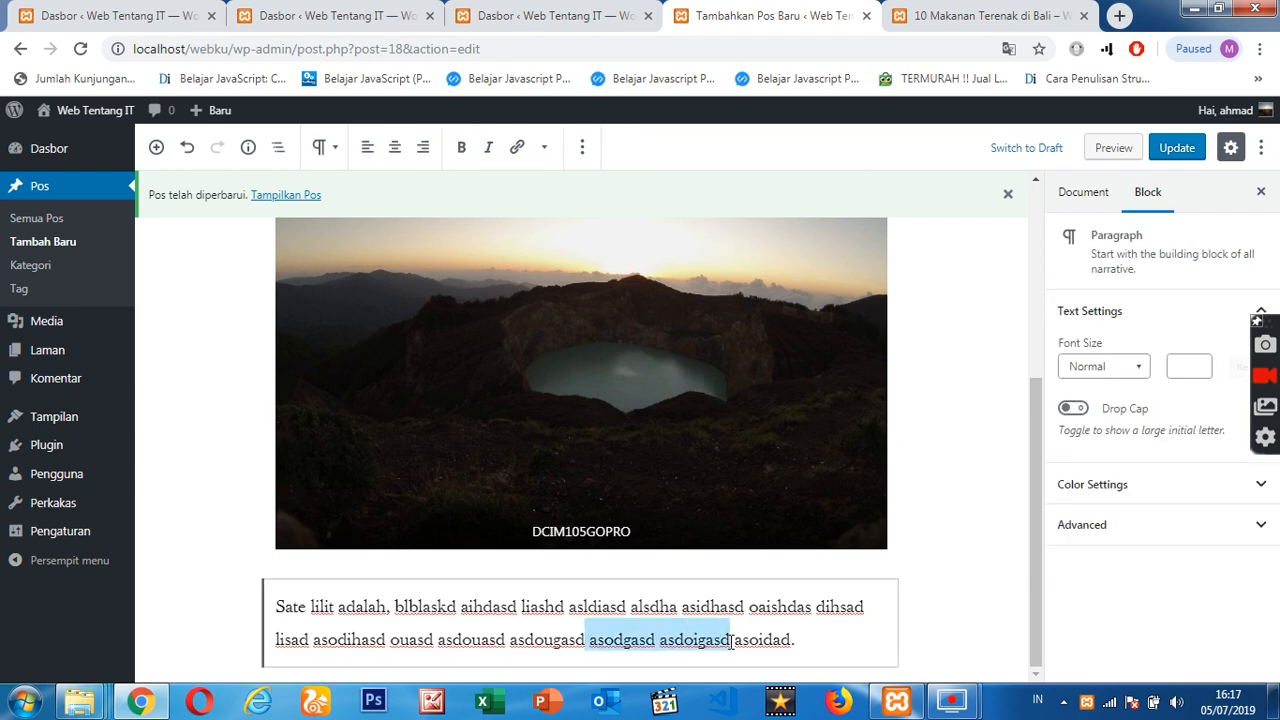
{"action": "left_click", "coordinate": [544, 148]}
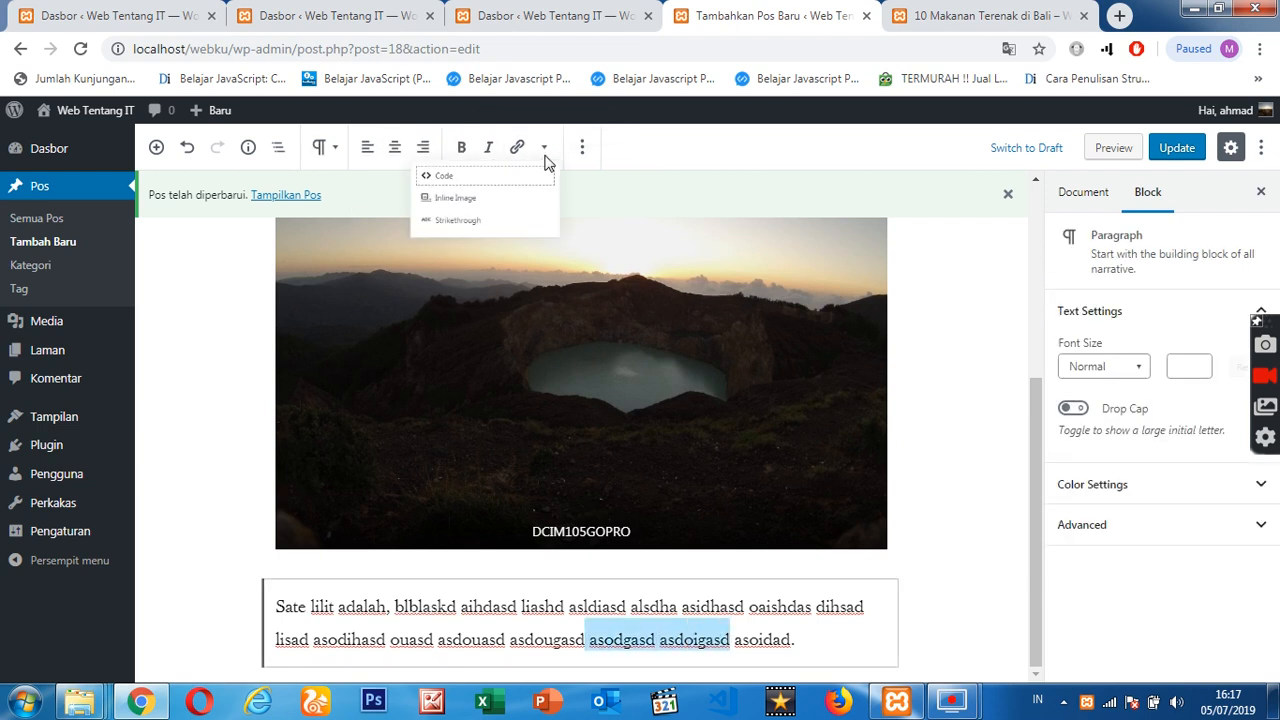
{"action": "left_click", "coordinate": [545, 152]}
{"action": "left_click", "coordinate": [584, 150]}
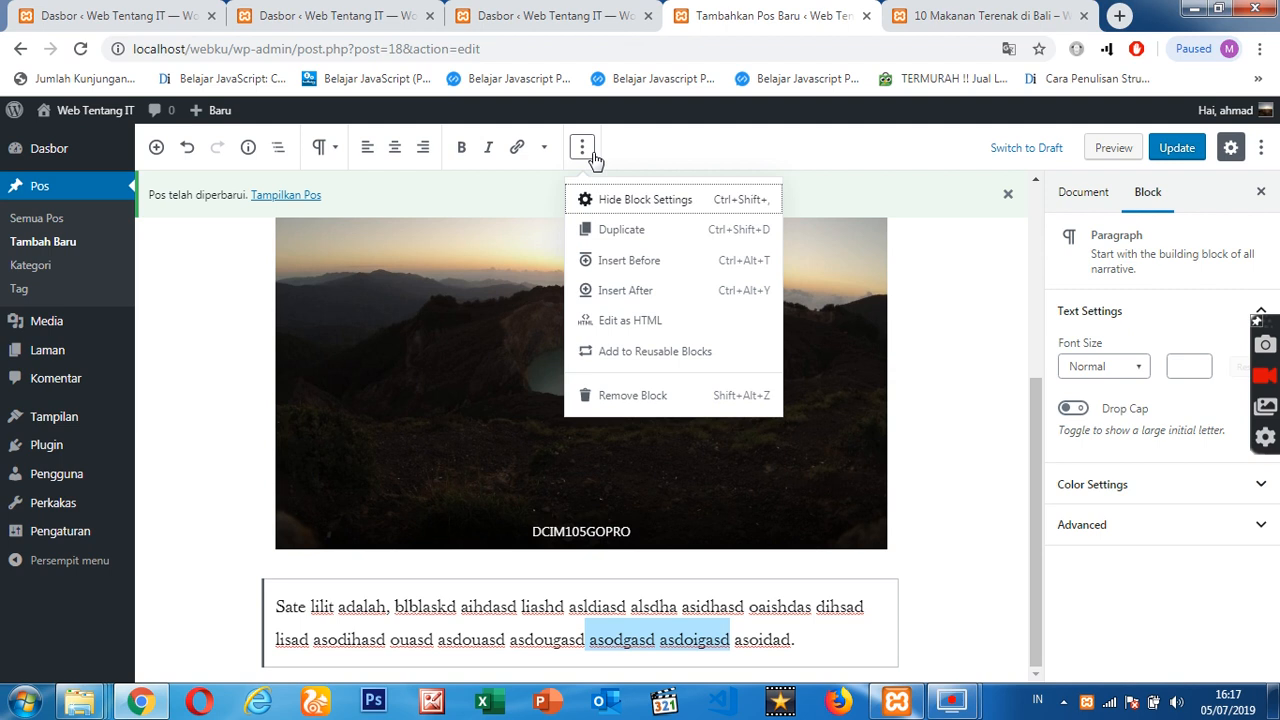
{"action": "left_click", "coordinate": [585, 152]}
{"action": "left_click", "coordinate": [665, 634]}
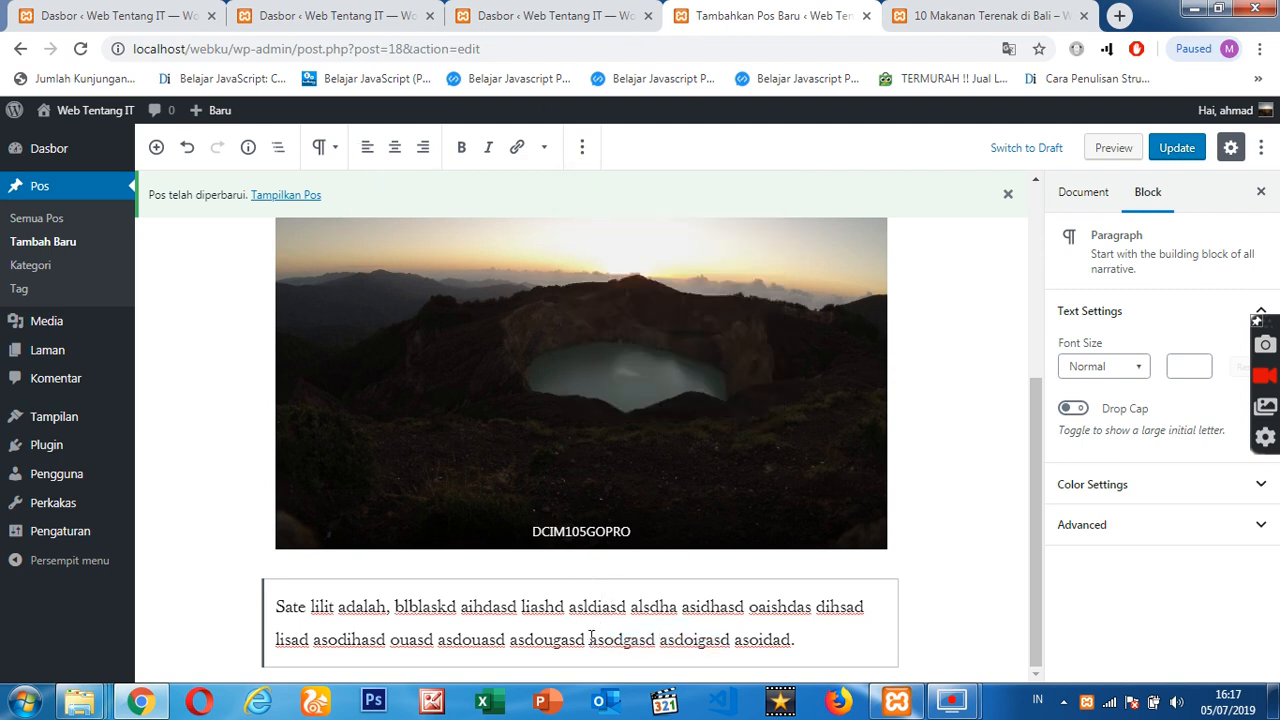
{"action": "left_click_drag", "start_coordinate": [590, 637], "coordinate": [743, 640]}
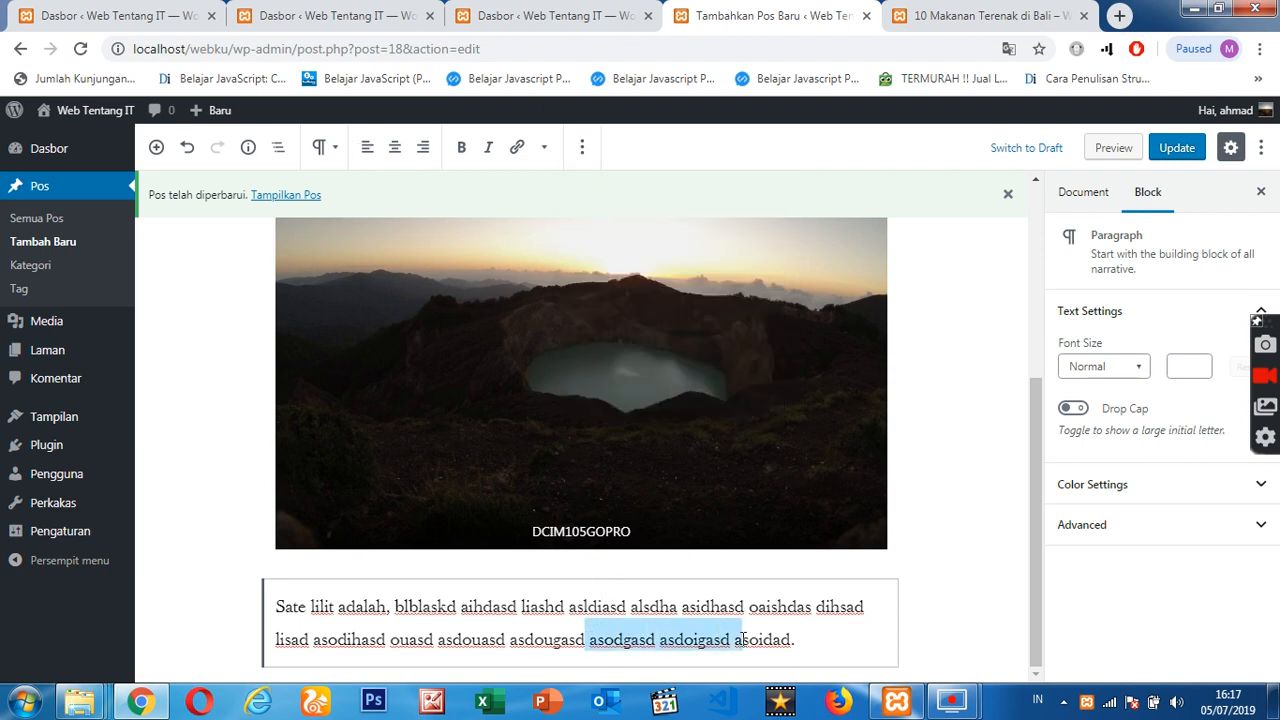
{"action": "left_click", "coordinate": [632, 646]}
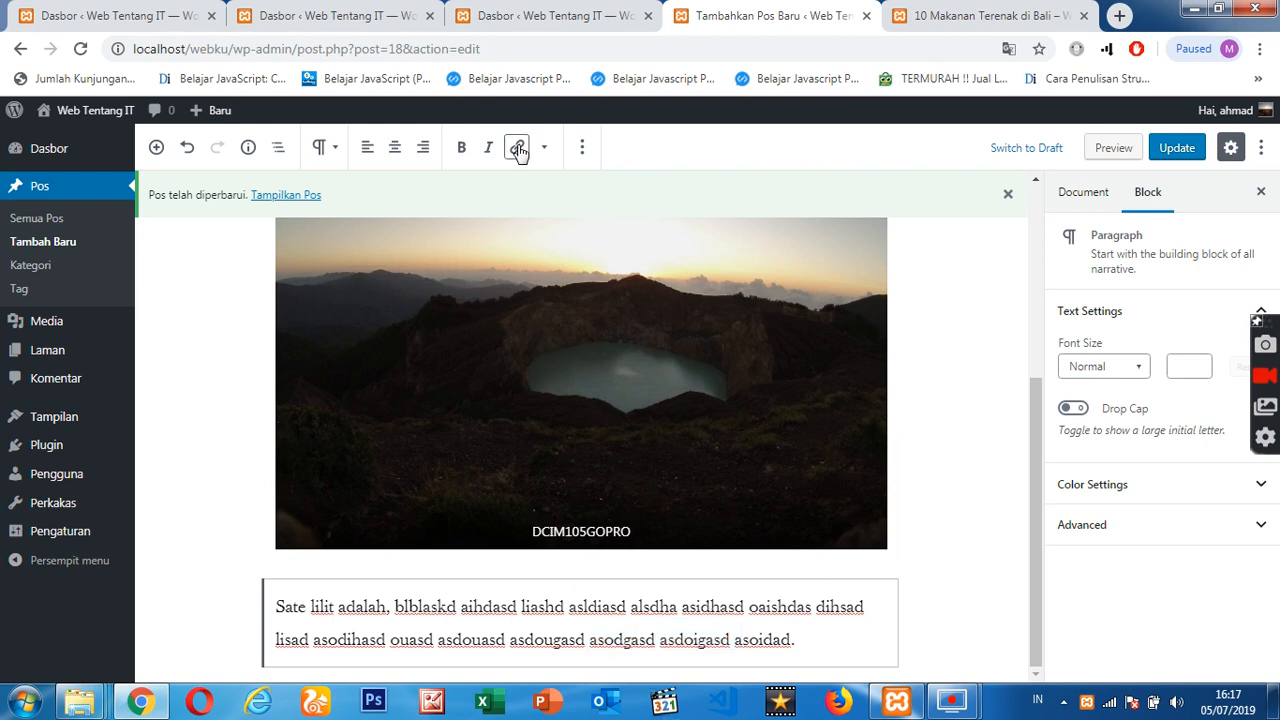
{"action": "left_click", "coordinate": [581, 148]}
{"action": "left_click", "coordinate": [581, 148]}
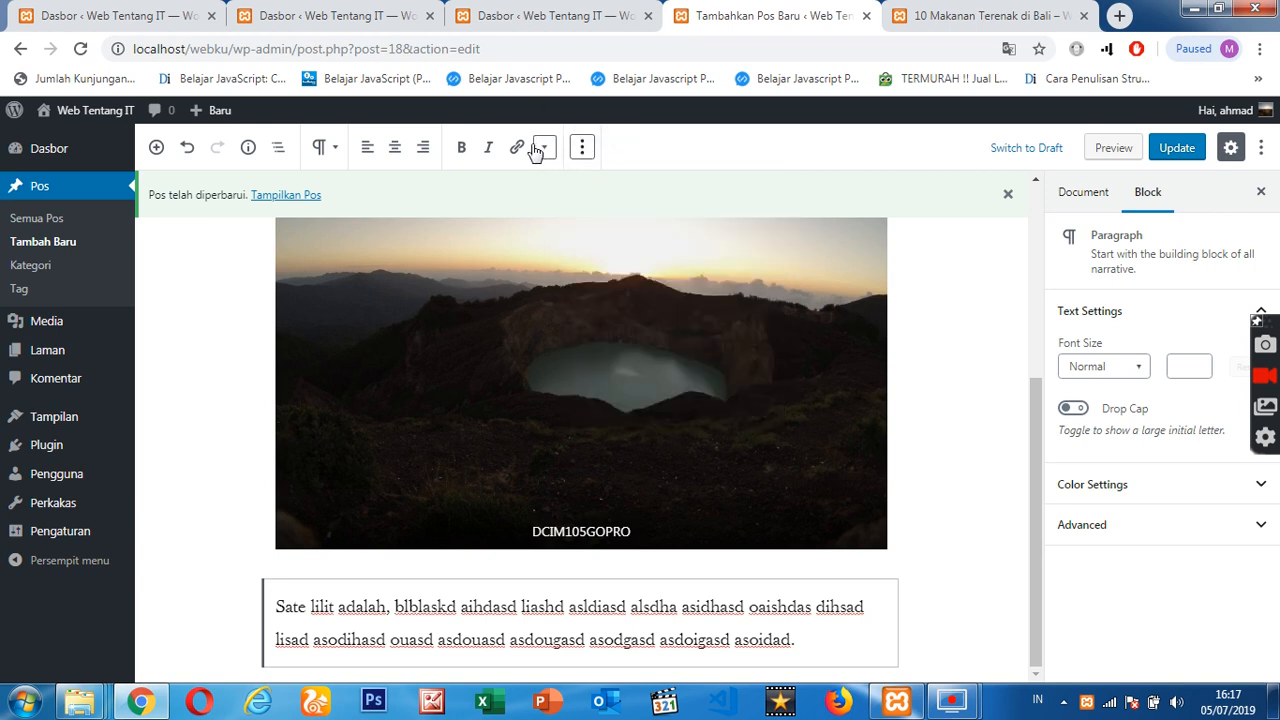
- Add a new paragraph reading "10 Minuman Terenak di Bali" below the filler paragraph
{"action": "left_click", "coordinate": [816, 643]}
{"action": "key", "text": "Return"}
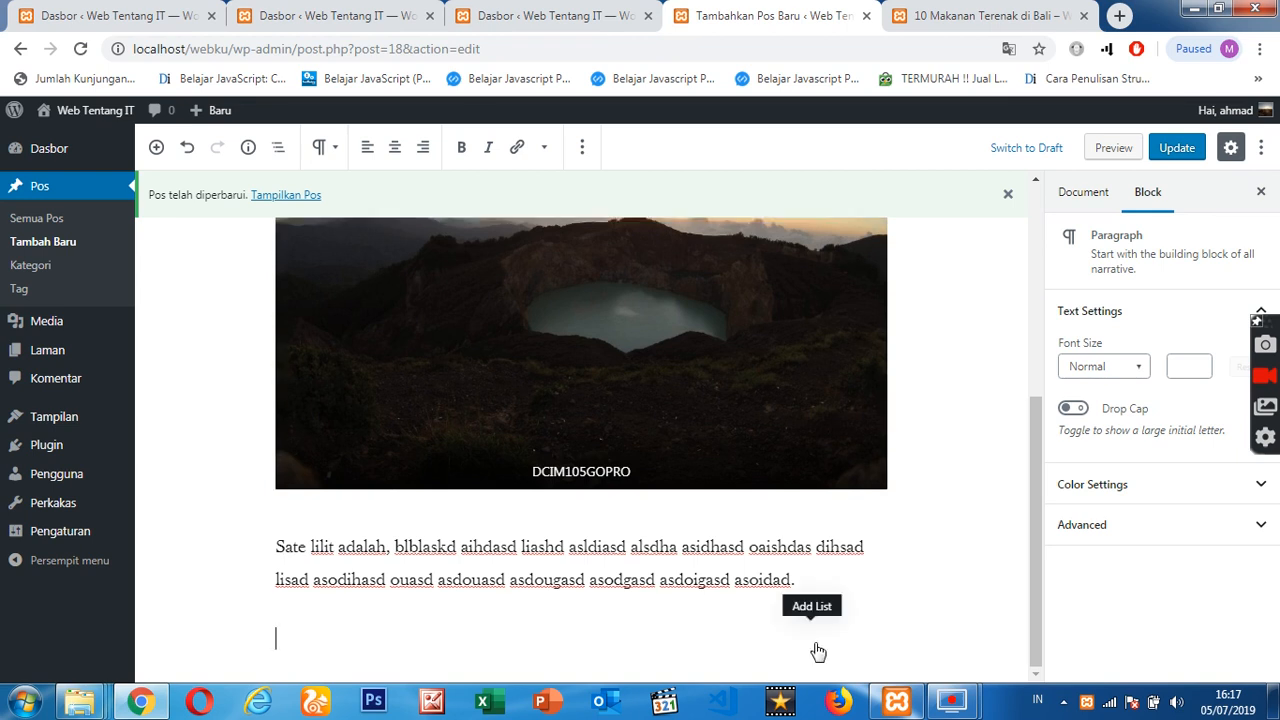
{"action": "type", "text": "10 Ma"}
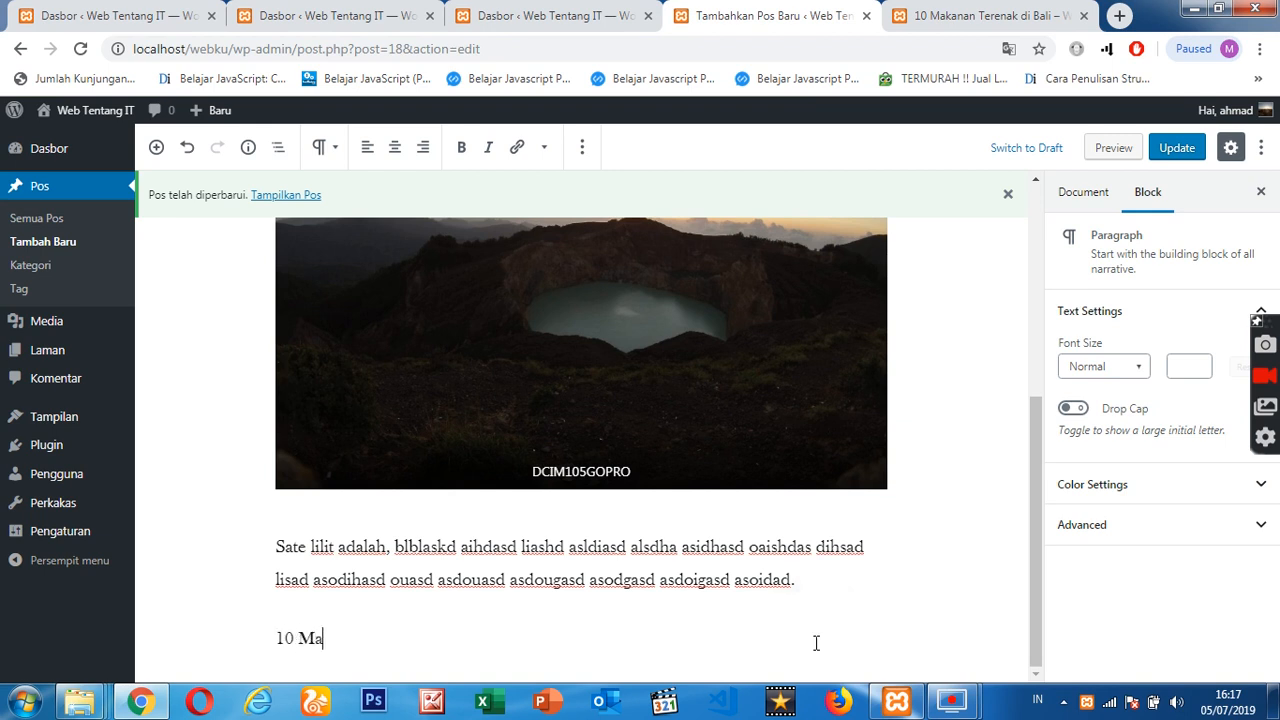
{"action": "key", "text": "BackSpace"}
{"action": "type", "text": "inuman Terenak di Bali"}
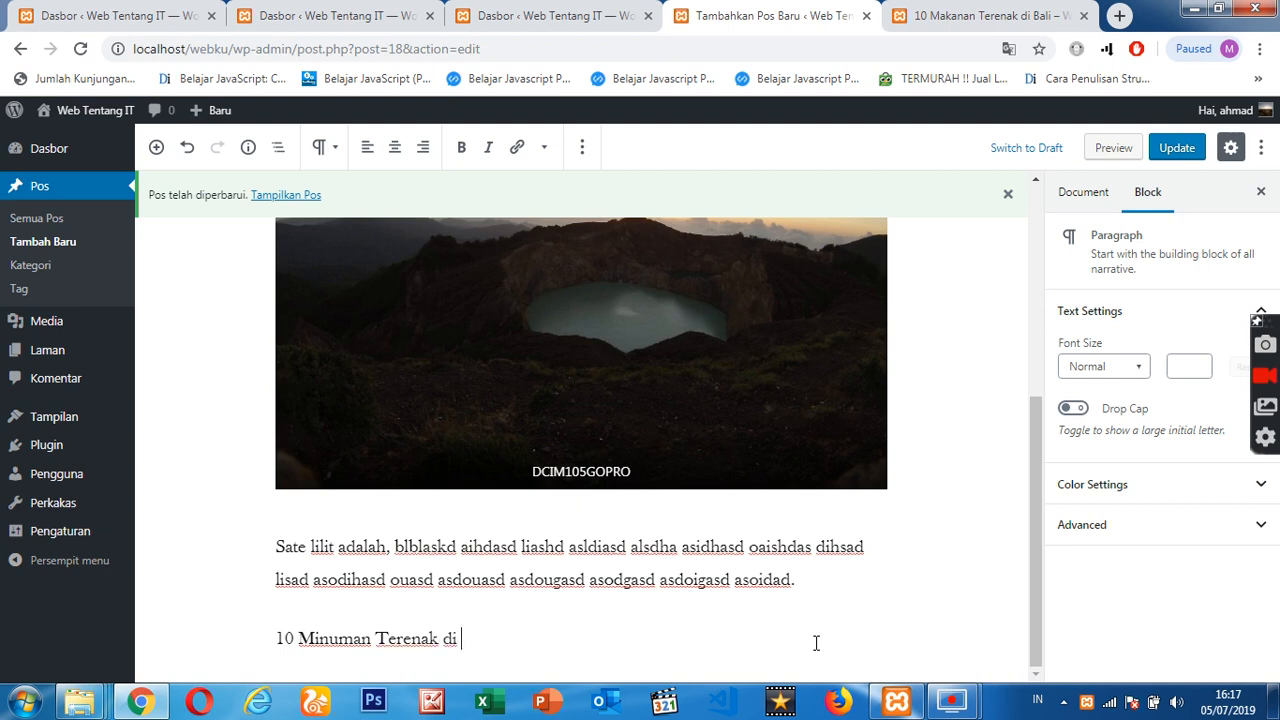
- Link the whole text "10 Minuman Terenak di Bali" to detik.com
{"action": "triple_click", "coordinate": [389, 645]}
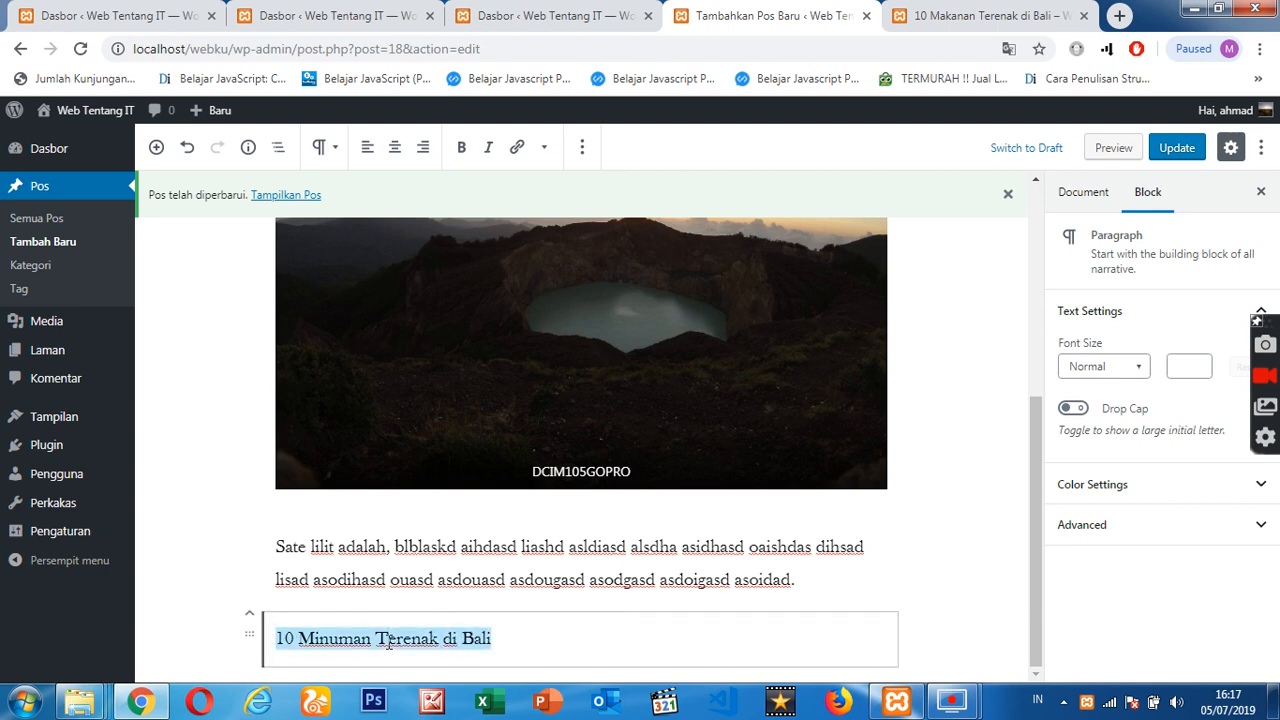
{"action": "left_click", "coordinate": [517, 148]}
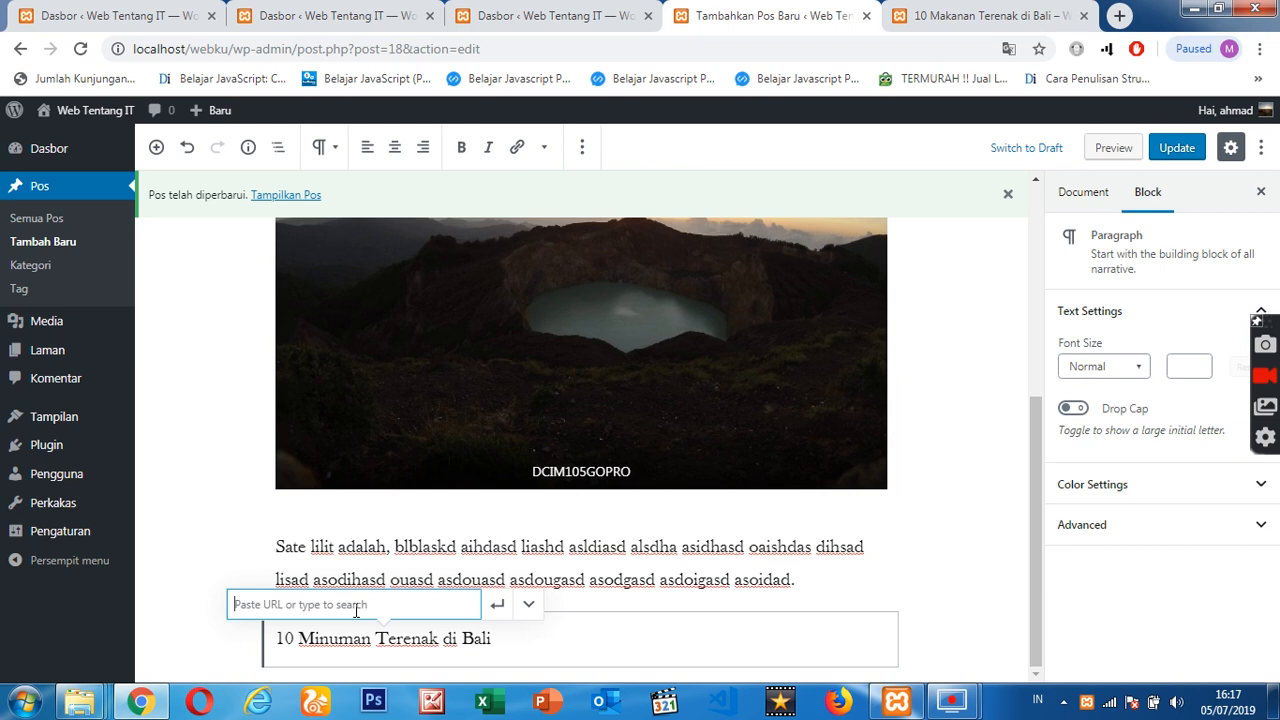
{"action": "type", "text": "detik.co"}
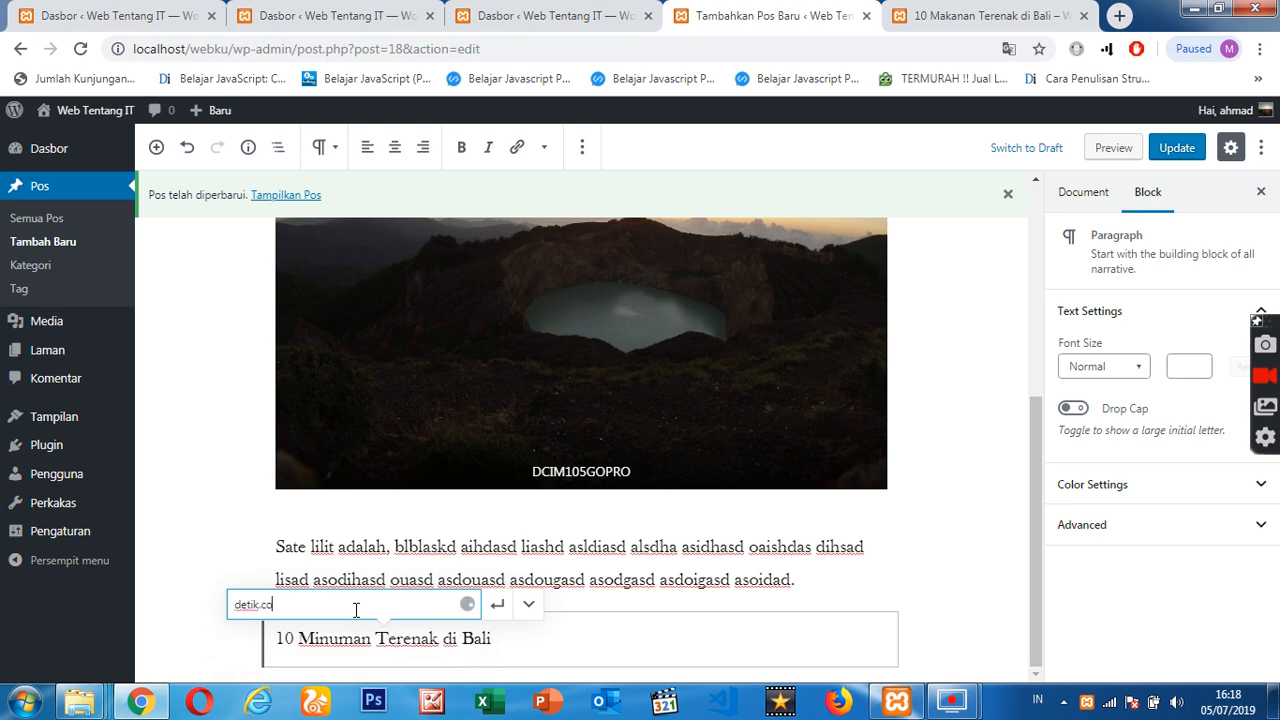
{"action": "key", "text": "Return"}
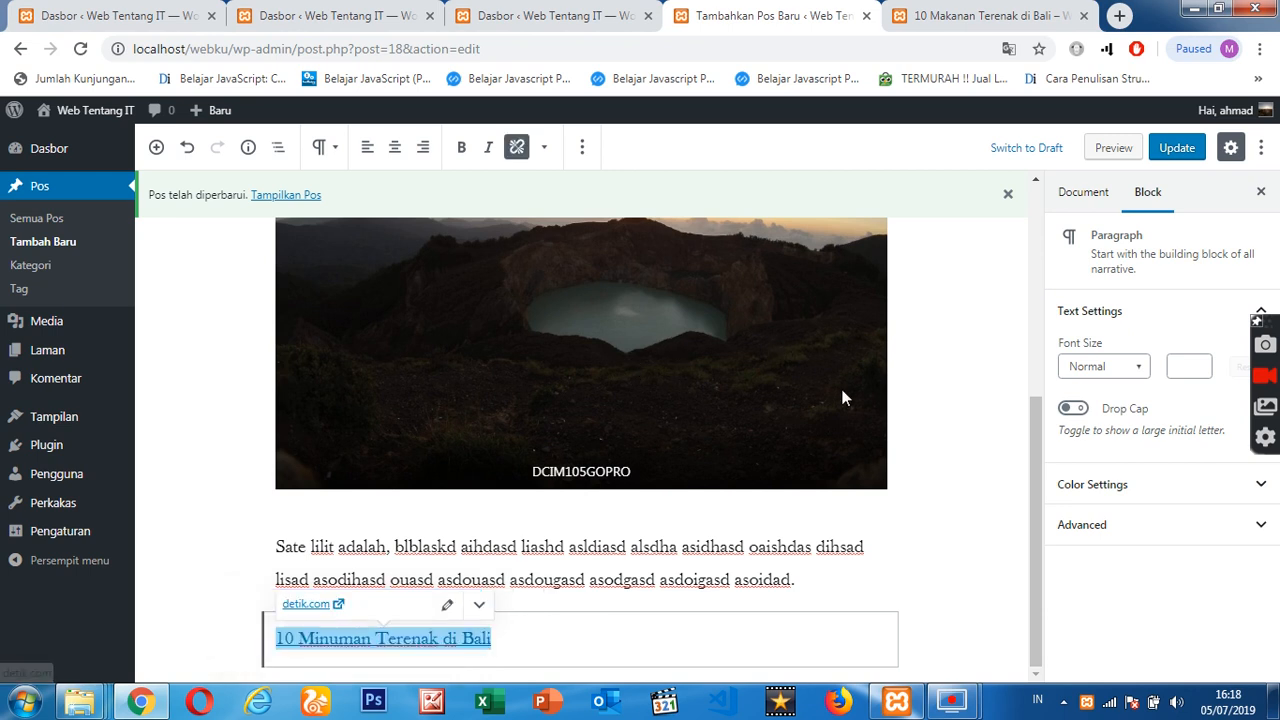
- Update the post and reload its live page to check the formatting of the list item "Sate Lilit"
{"action": "scroll", "coordinate": [844, 396], "scroll_direction": "up", "scroll_amount": 4}
{"action": "left_click", "coordinate": [1187, 151]}
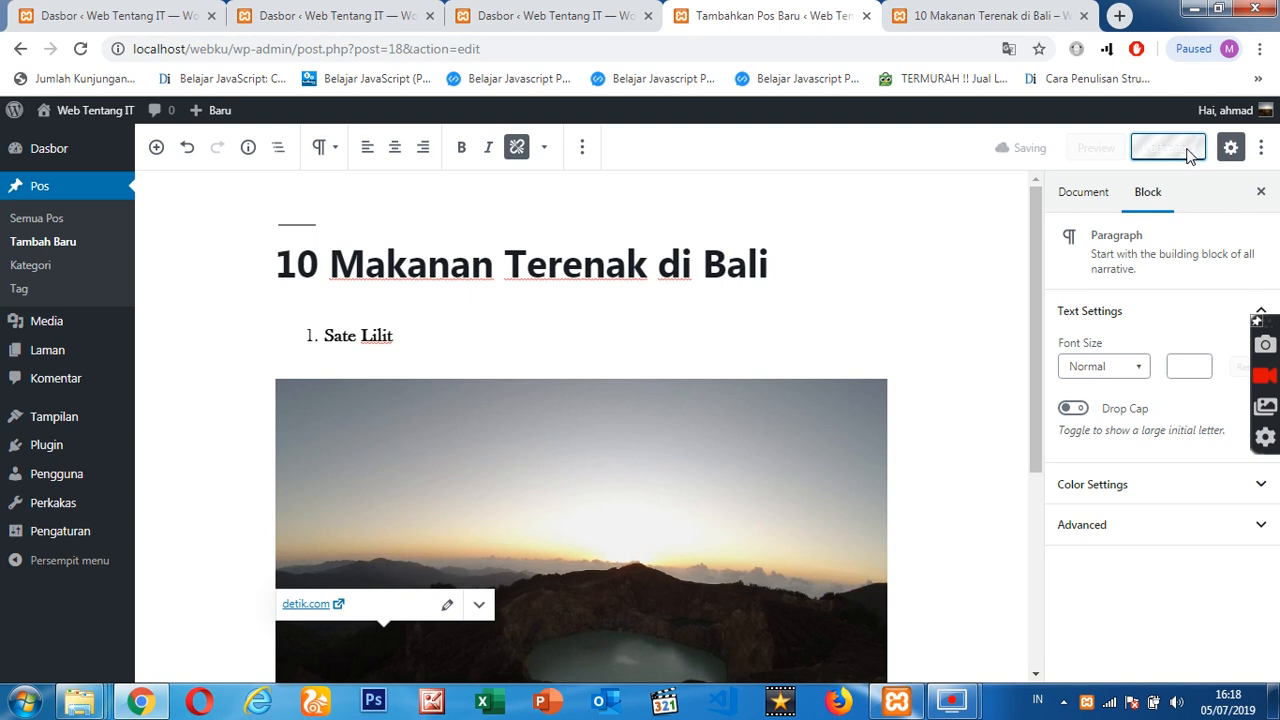
{"action": "left_click", "coordinate": [1008, 12]}
{"action": "key", "text": "F5"}
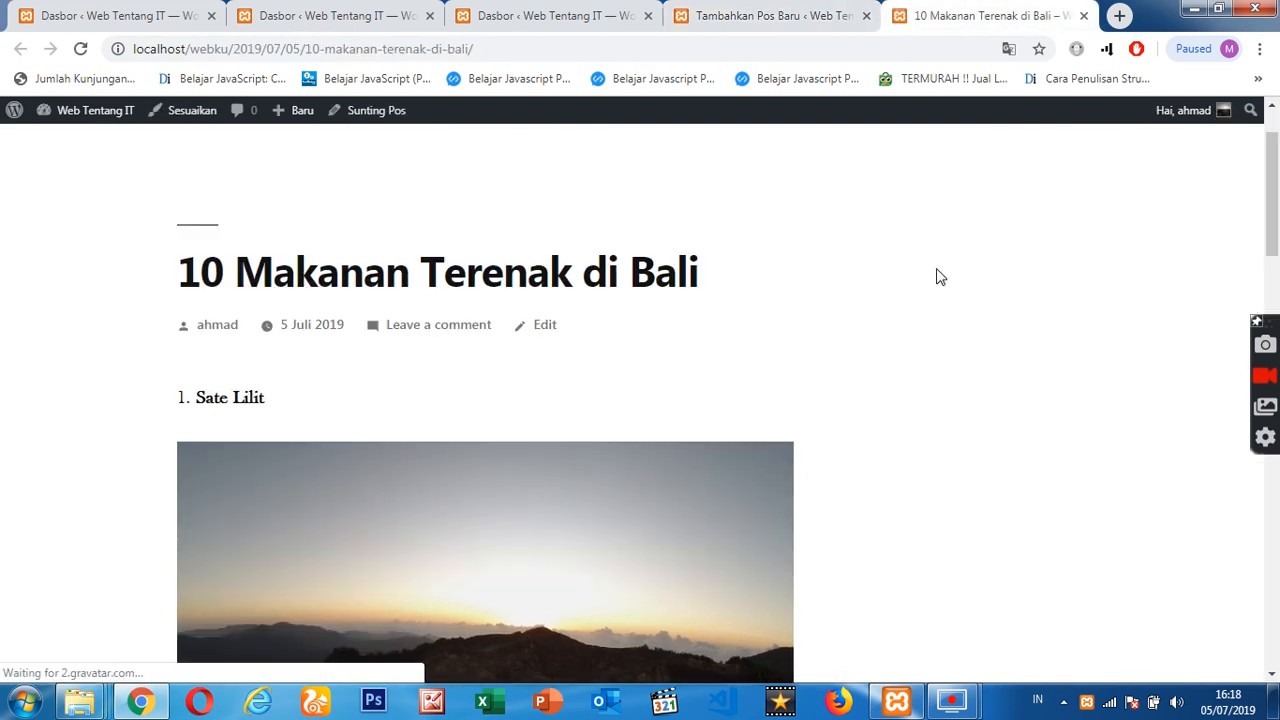
{"action": "left_click_drag", "start_coordinate": [205, 400], "coordinate": [280, 403]}
{"action": "triple_click", "coordinate": [213, 398]}
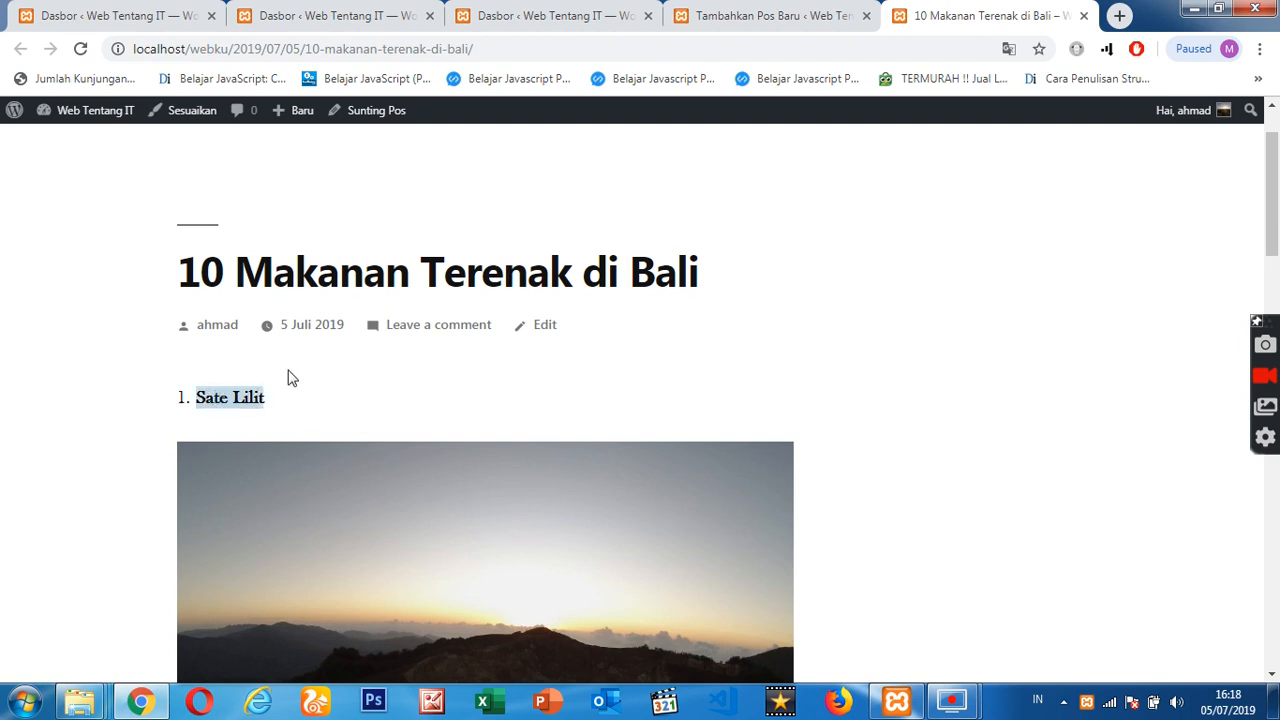
- Test the "10 Minuman Terenak di Bali" link on the live page, dismiss the notification request and return to the post
{"action": "double_click", "coordinate": [233, 397]}
{"action": "scroll", "coordinate": [953, 303], "scroll_direction": "down", "scroll_amount": 7}
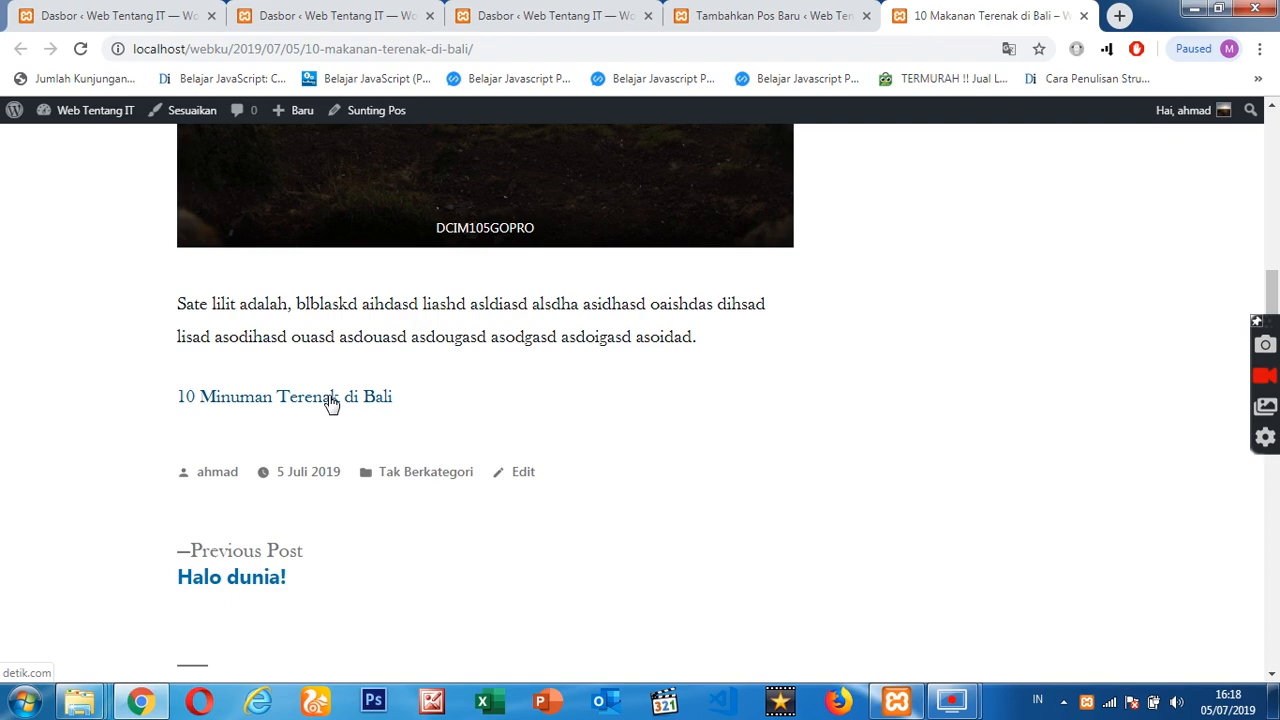
{"action": "left_click", "coordinate": [332, 400]}
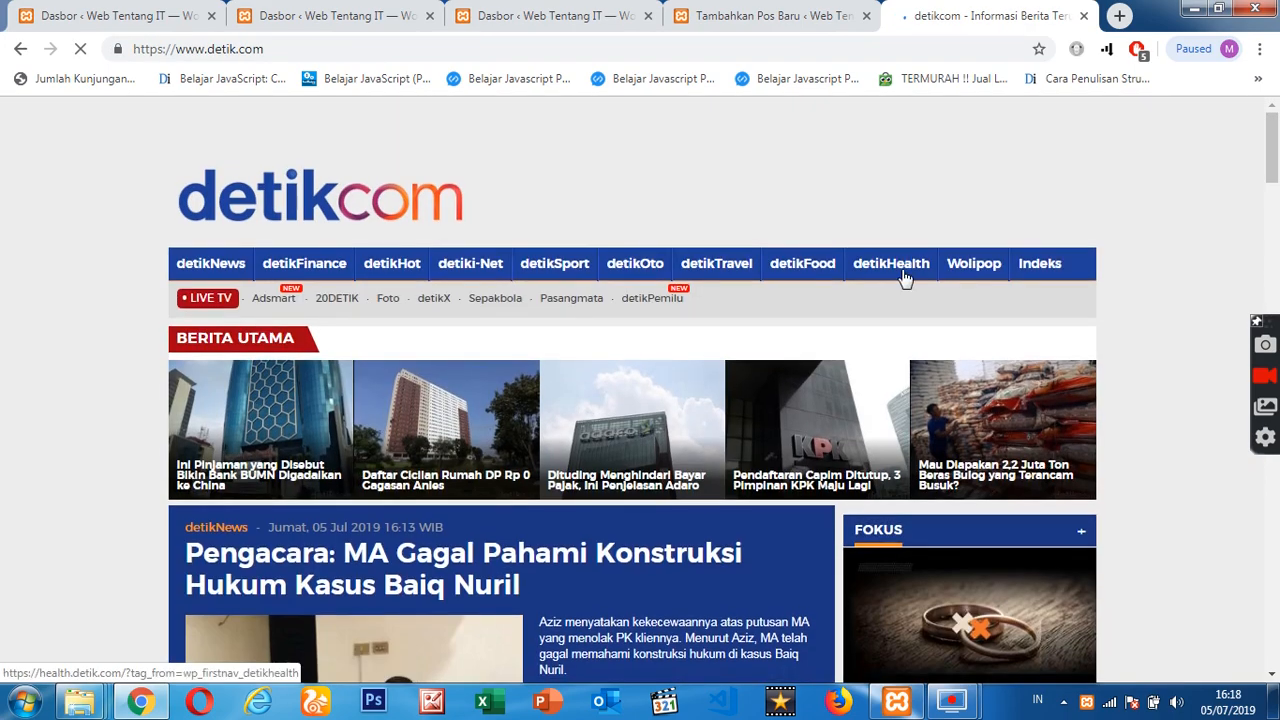
{"action": "scroll", "coordinate": [897, 297], "scroll_direction": "down", "scroll_amount": 5}
{"action": "scroll", "coordinate": [885, 320], "scroll_direction": "up", "scroll_amount": 15}
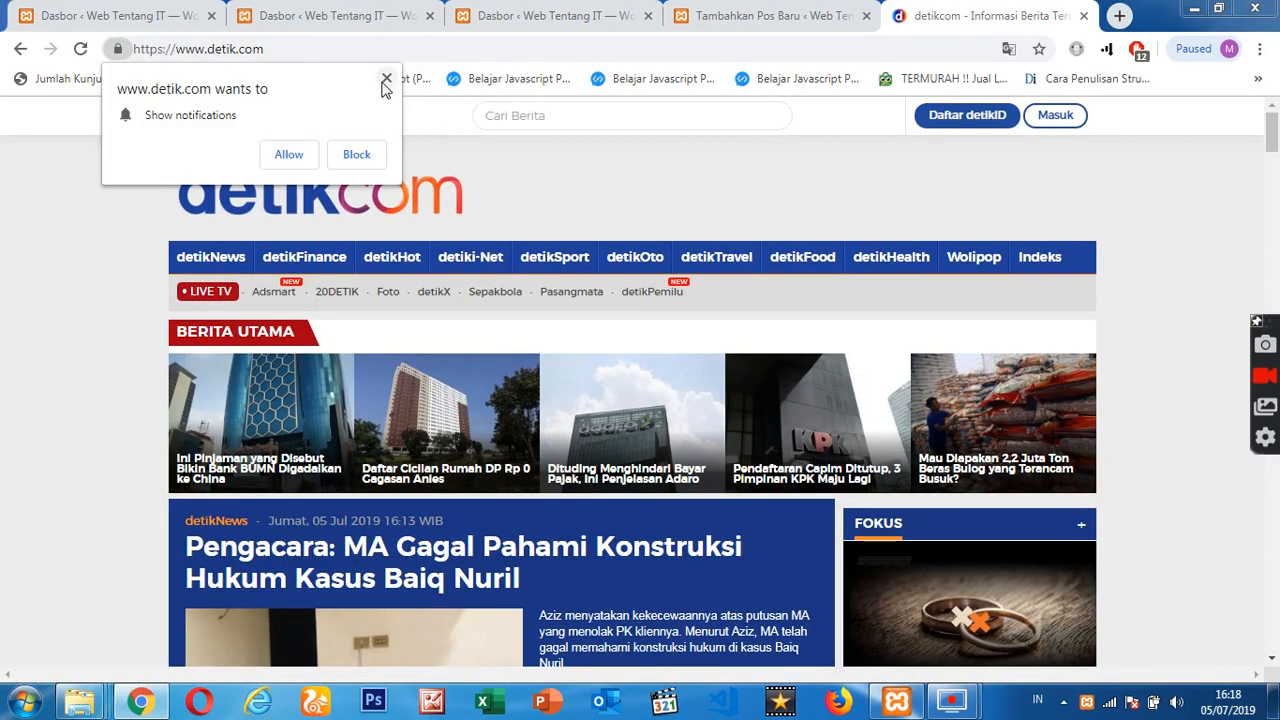
{"action": "left_click", "coordinate": [388, 79]}
{"action": "left_click", "coordinate": [20, 48]}
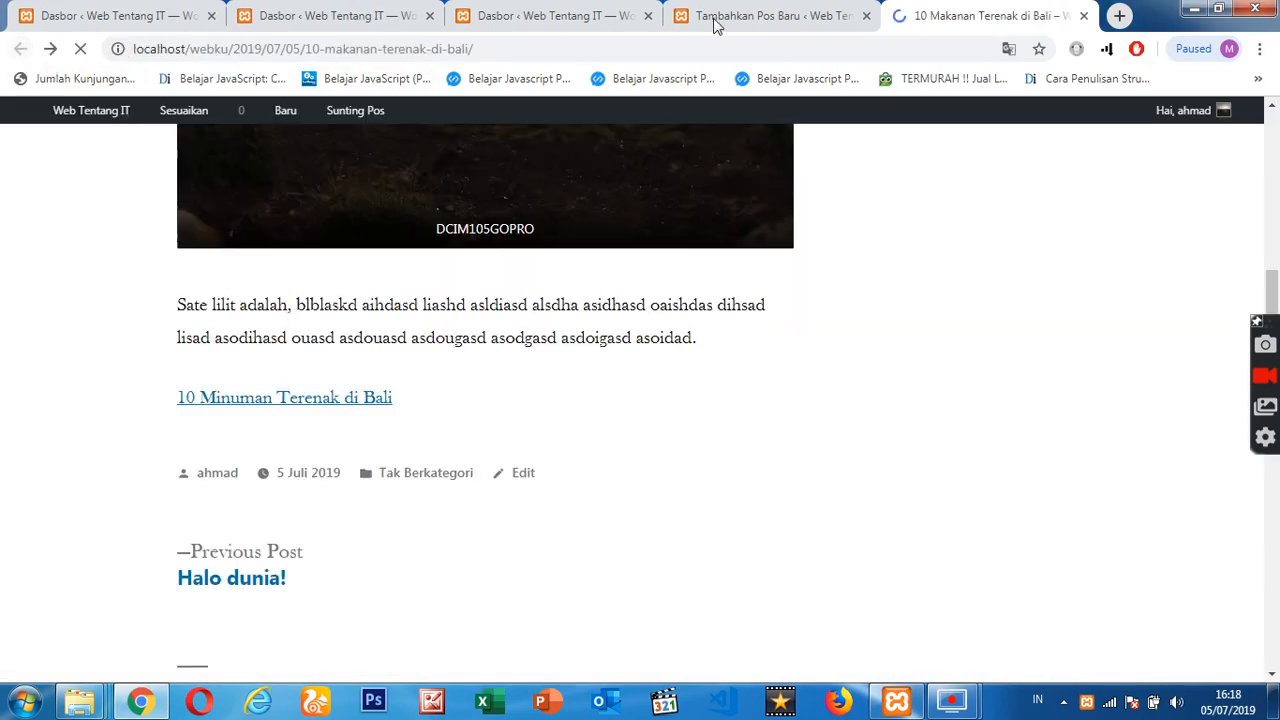
- Return to the post editor and look through the available font sizes for the linked paragraph
{"action": "left_click", "coordinate": [762, 12]}
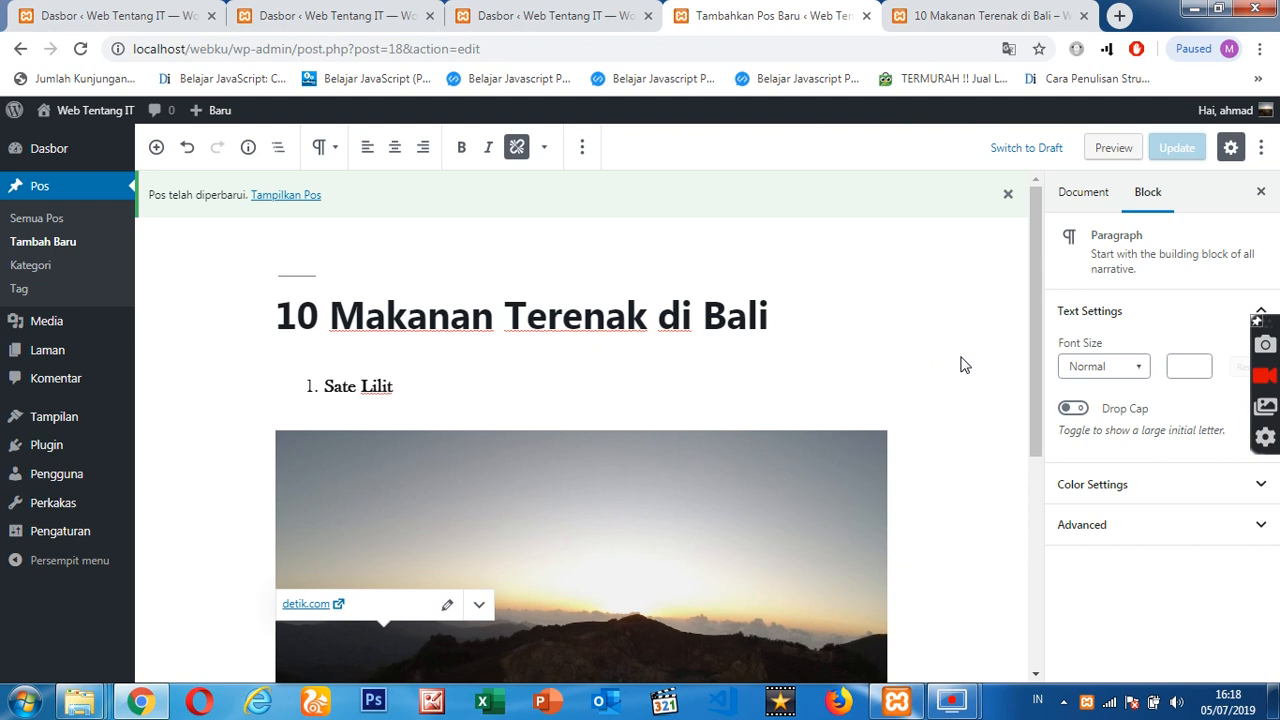
{"action": "scroll", "coordinate": [951, 349], "scroll_direction": "down", "scroll_amount": 5}
{"action": "scroll", "coordinate": [951, 349], "scroll_direction": "up", "scroll_amount": 5}
{"action": "left_click", "coordinate": [1141, 373]}
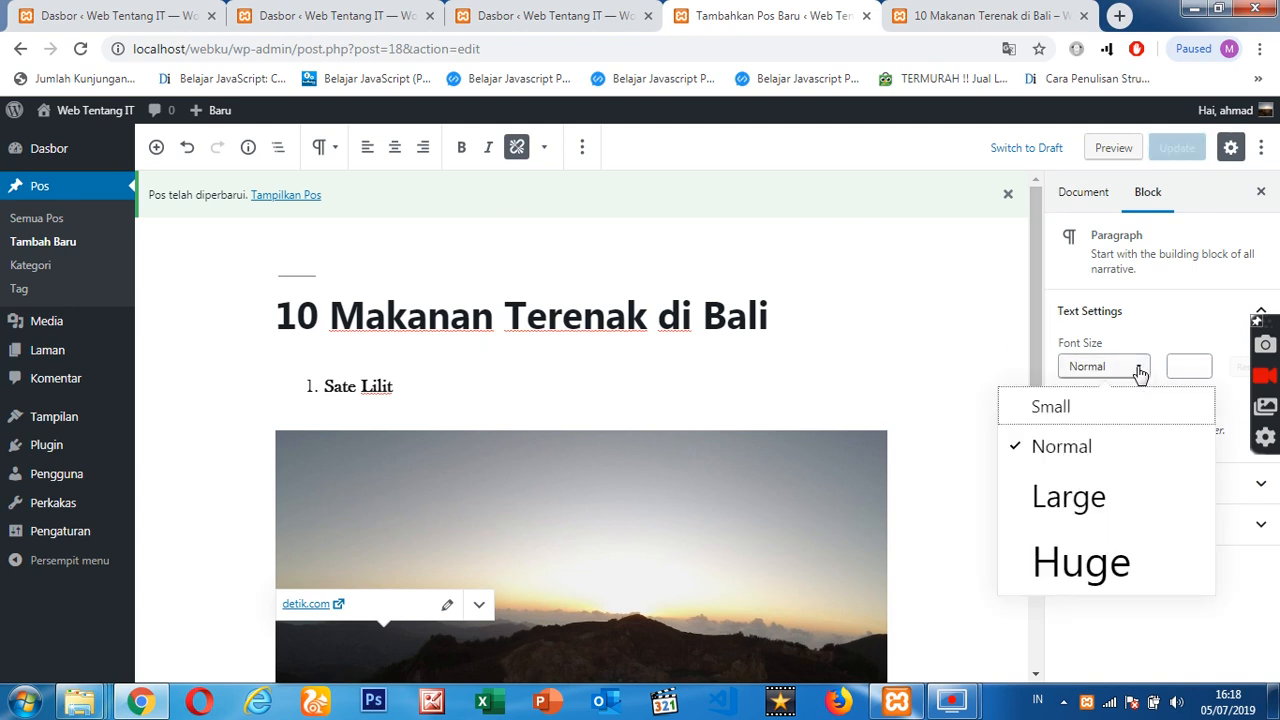
{"action": "left_click", "coordinate": [1141, 373]}
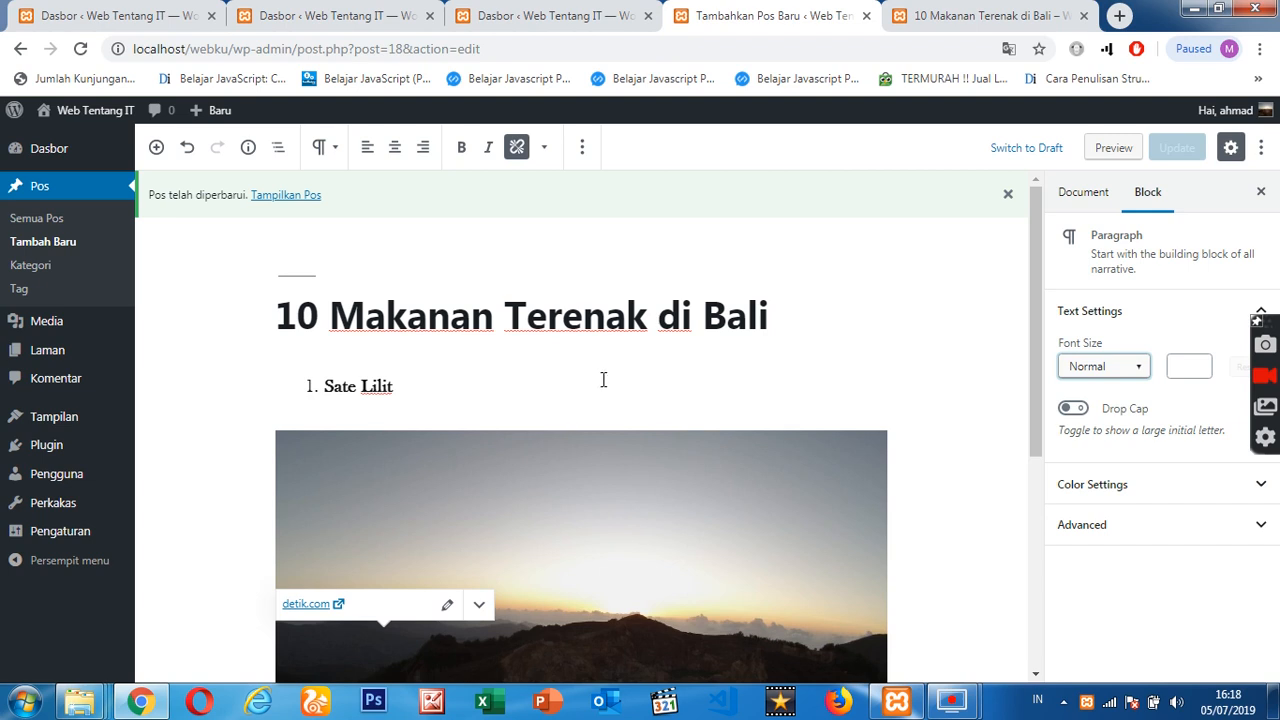
- Set the font size of the filler paragraph below the image to Large
{"action": "scroll", "coordinate": [603, 379], "scroll_direction": "down", "scroll_amount": 4}
{"action": "left_click_drag", "start_coordinate": [522, 549], "coordinate": [684, 553]}
{"action": "left_click", "coordinate": [1132, 367]}
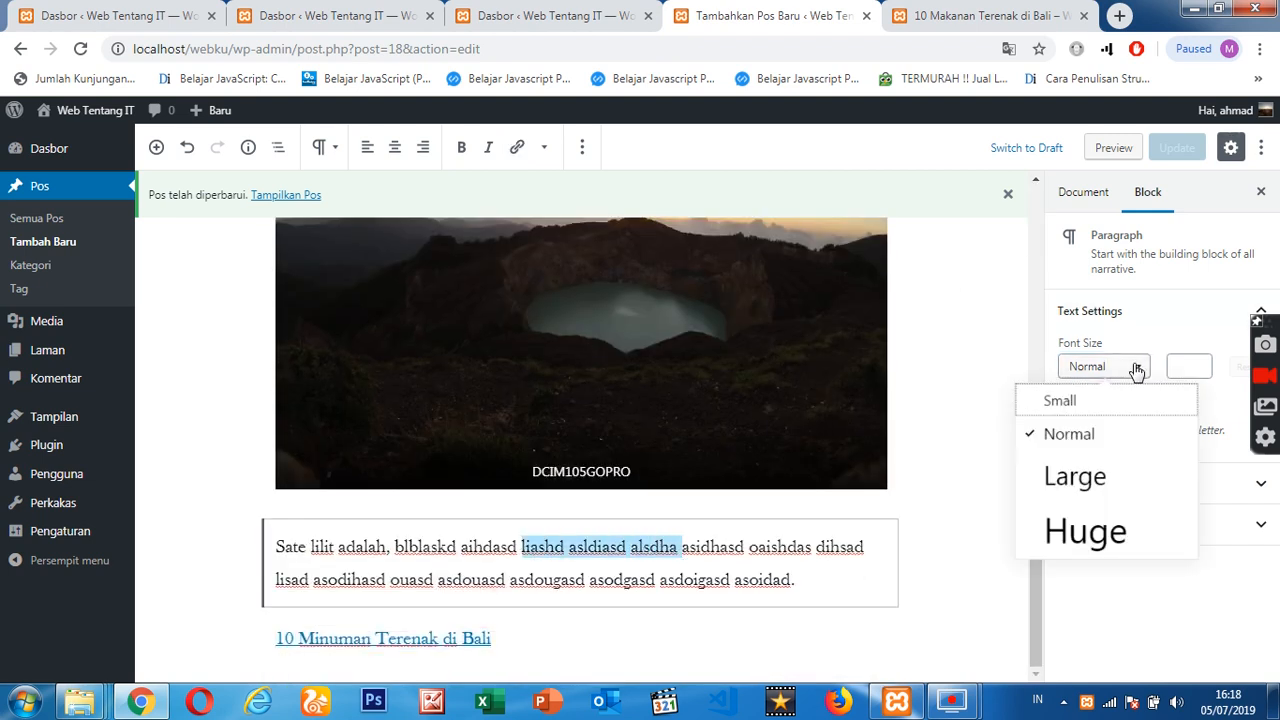
{"action": "left_click", "coordinate": [1090, 500]}
{"action": "scroll", "coordinate": [680, 540], "scroll_direction": "down", "scroll_amount": 2}
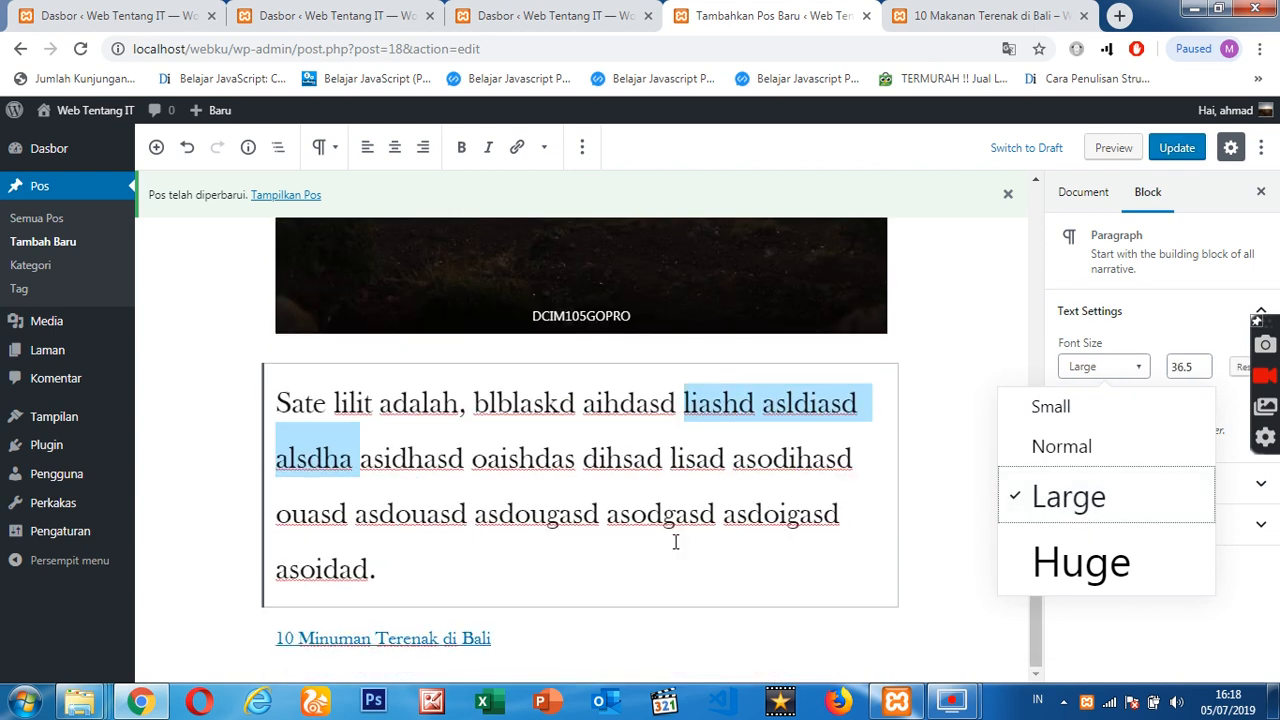
{"action": "left_click", "coordinate": [745, 465]}
- Set the font size of the whole filler paragraph back to Normal
{"action": "left_click_drag", "start_coordinate": [277, 405], "coordinate": [372, 568]}
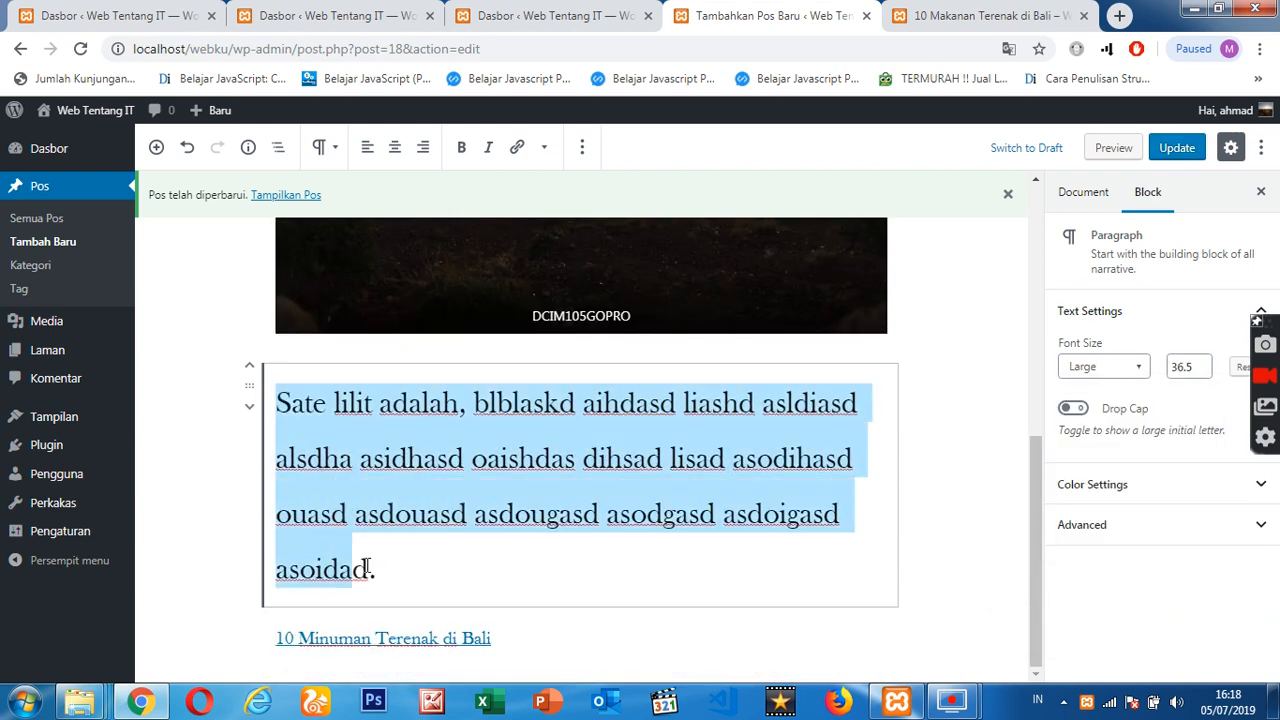
{"action": "left_click", "coordinate": [1132, 368]}
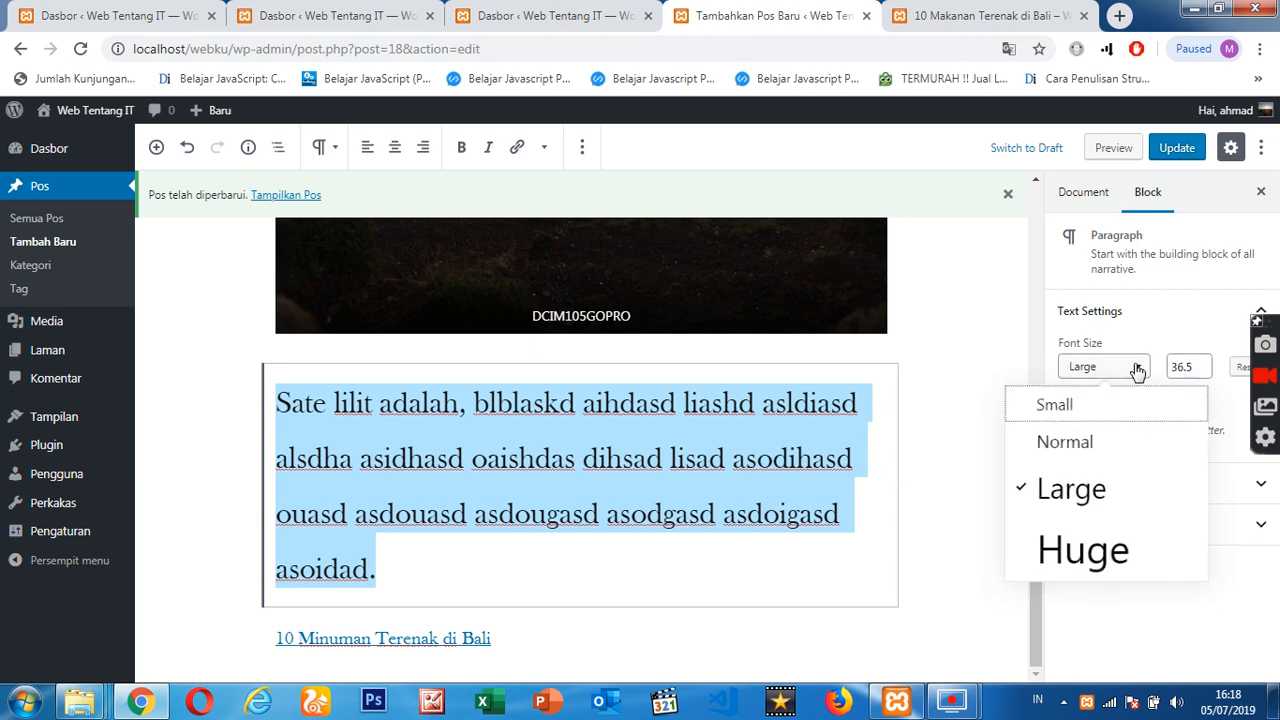
{"action": "left_click", "coordinate": [1070, 446]}
{"action": "double_click", "coordinate": [581, 551]}
{"action": "scroll", "coordinate": [665, 519], "scroll_direction": "up", "scroll_amount": 2}
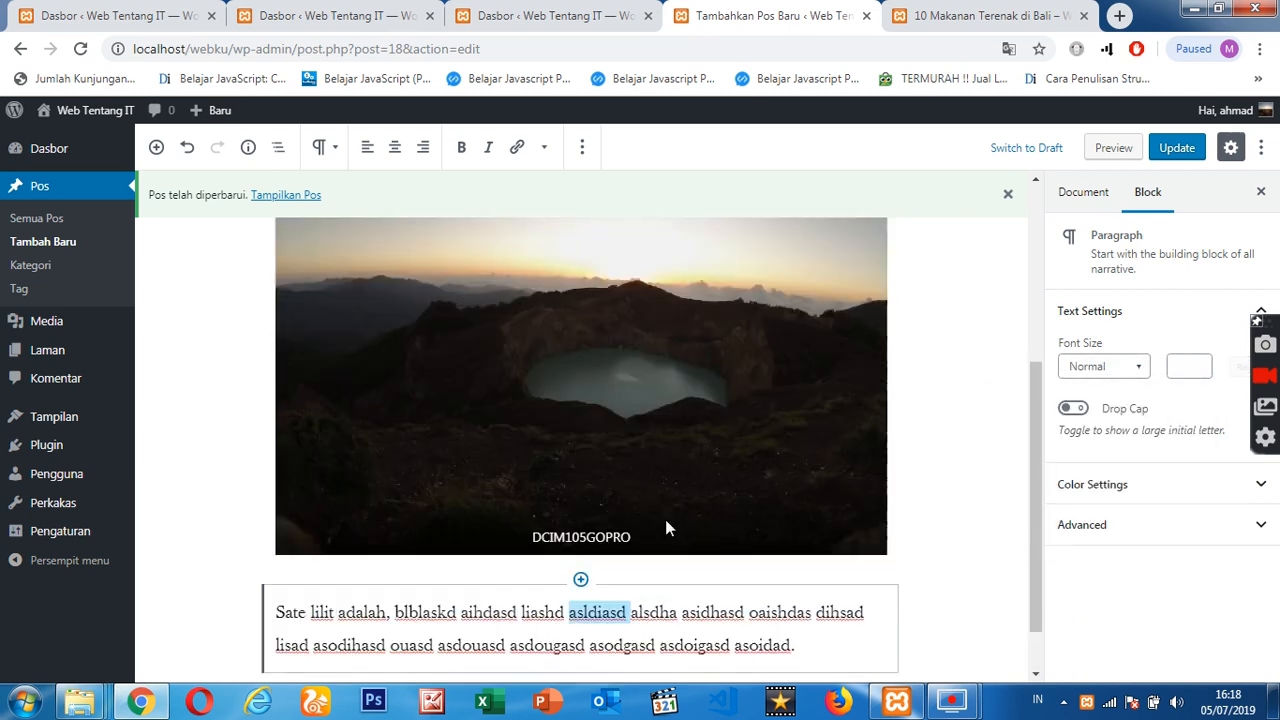
- Check the block settings of the list item "Sate Lilit" and the settings of the whole document
{"action": "triple_click", "coordinate": [356, 267]}
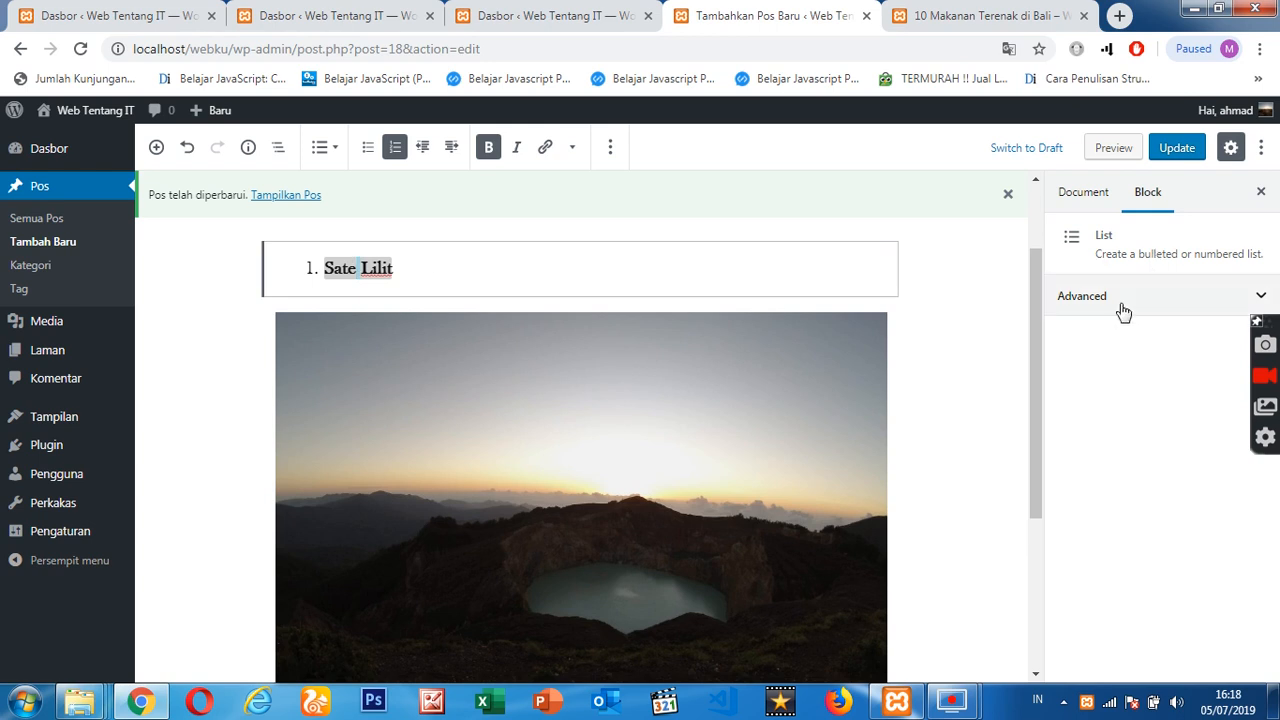
{"action": "left_click", "coordinate": [1170, 294]}
{"action": "left_click", "coordinate": [1166, 293]}
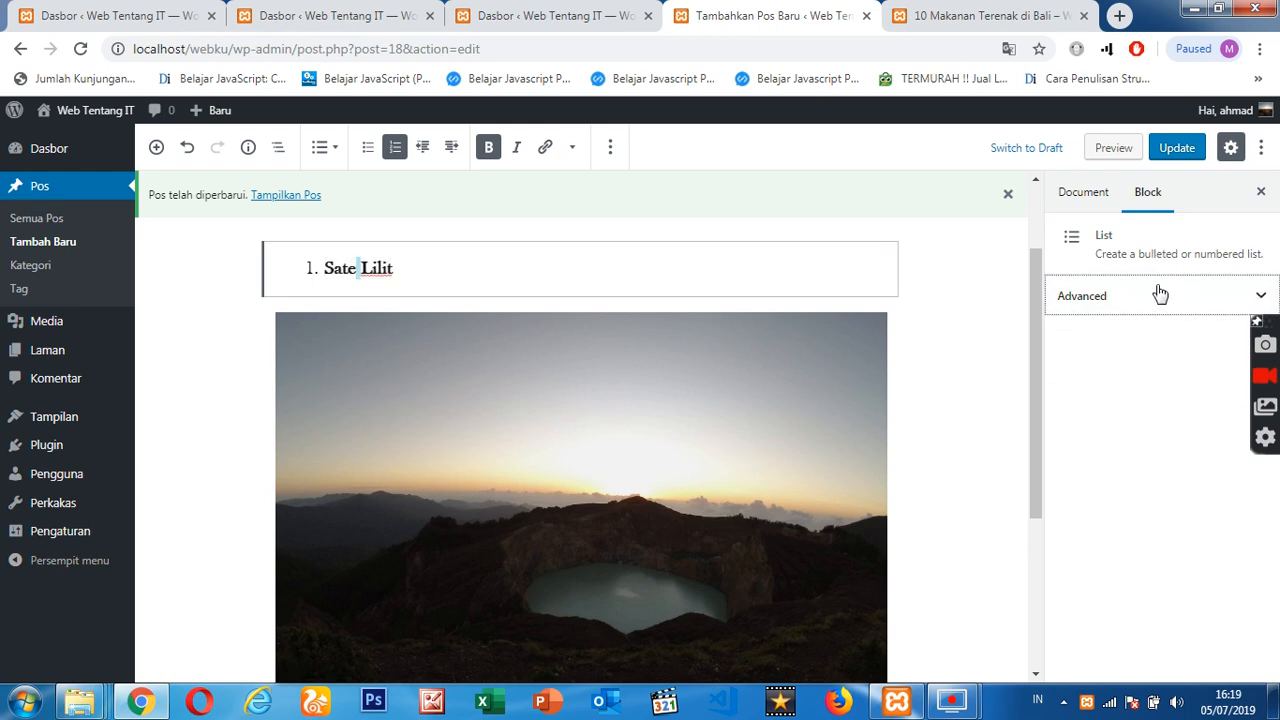
{"action": "left_click", "coordinate": [1080, 194]}
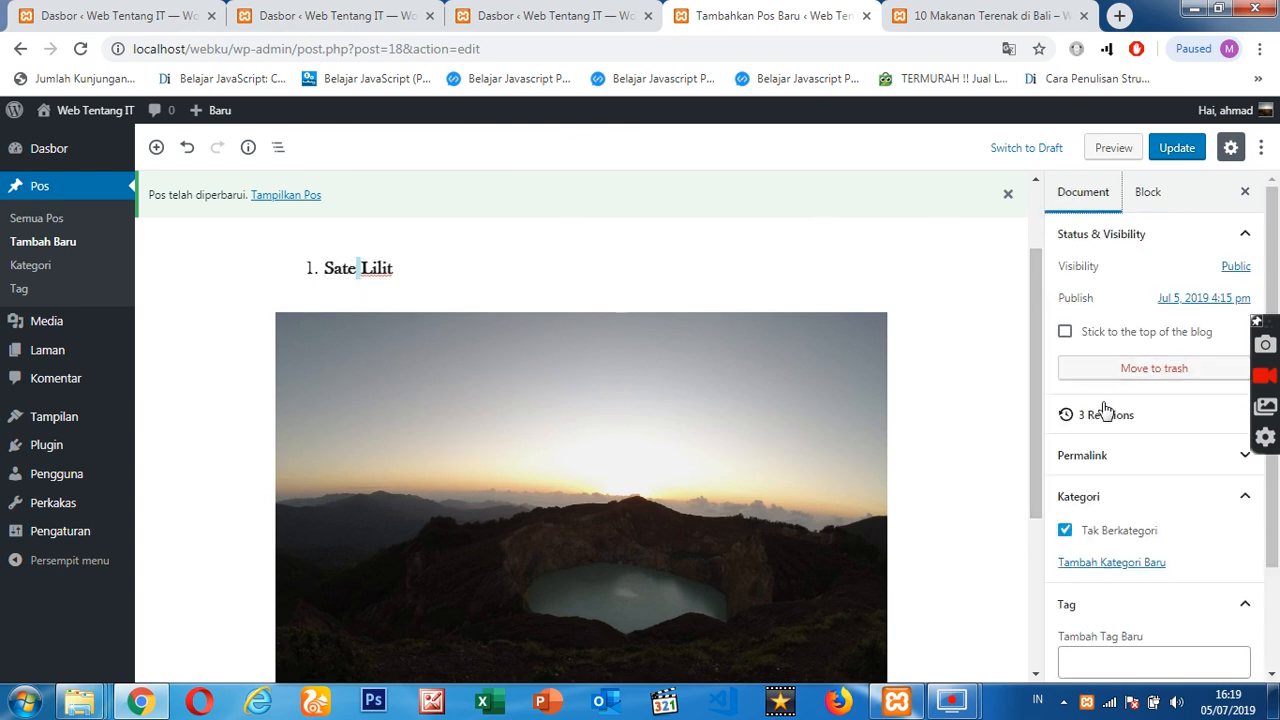
{"action": "scroll", "coordinate": [1147, 453], "scroll_direction": "down", "scroll_amount": 3}
{"action": "scroll", "coordinate": [618, 532], "scroll_direction": "down", "scroll_amount": 3}
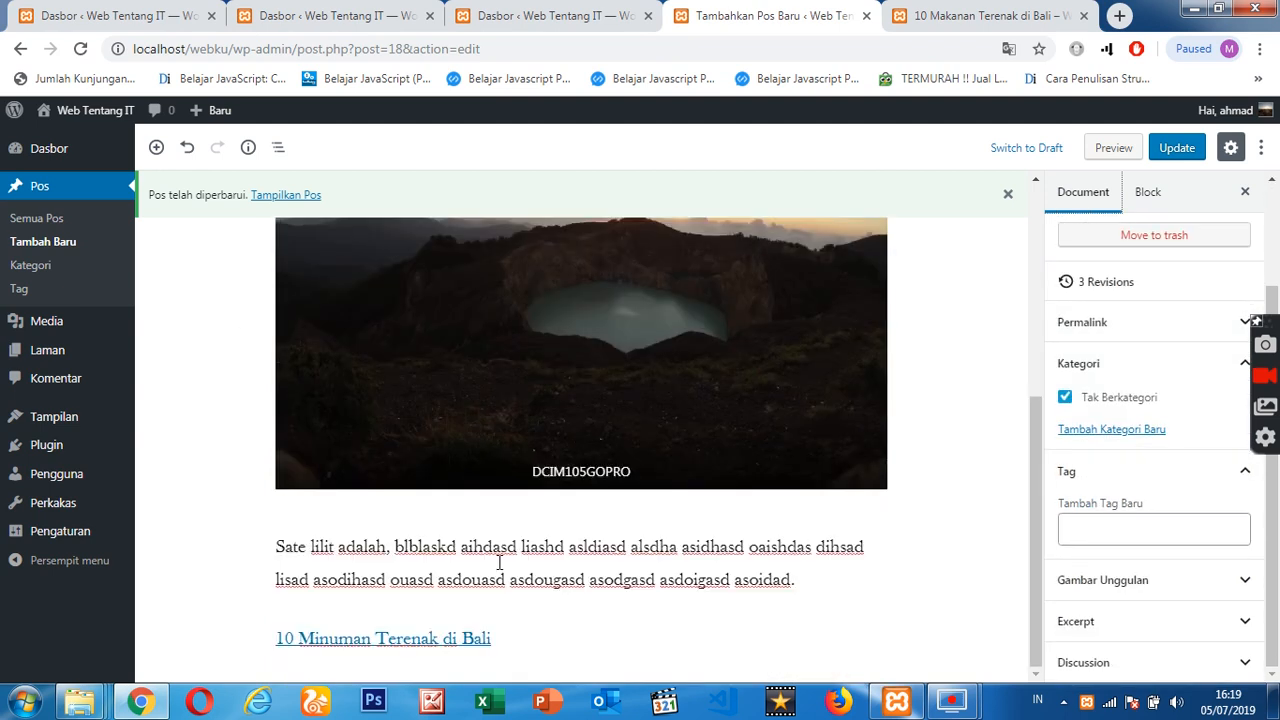
- Select the entire filler paragraph below the image and make its font size Large
{"action": "left_click", "coordinate": [481, 578]}
{"action": "key", "text": "ctrl+a"}
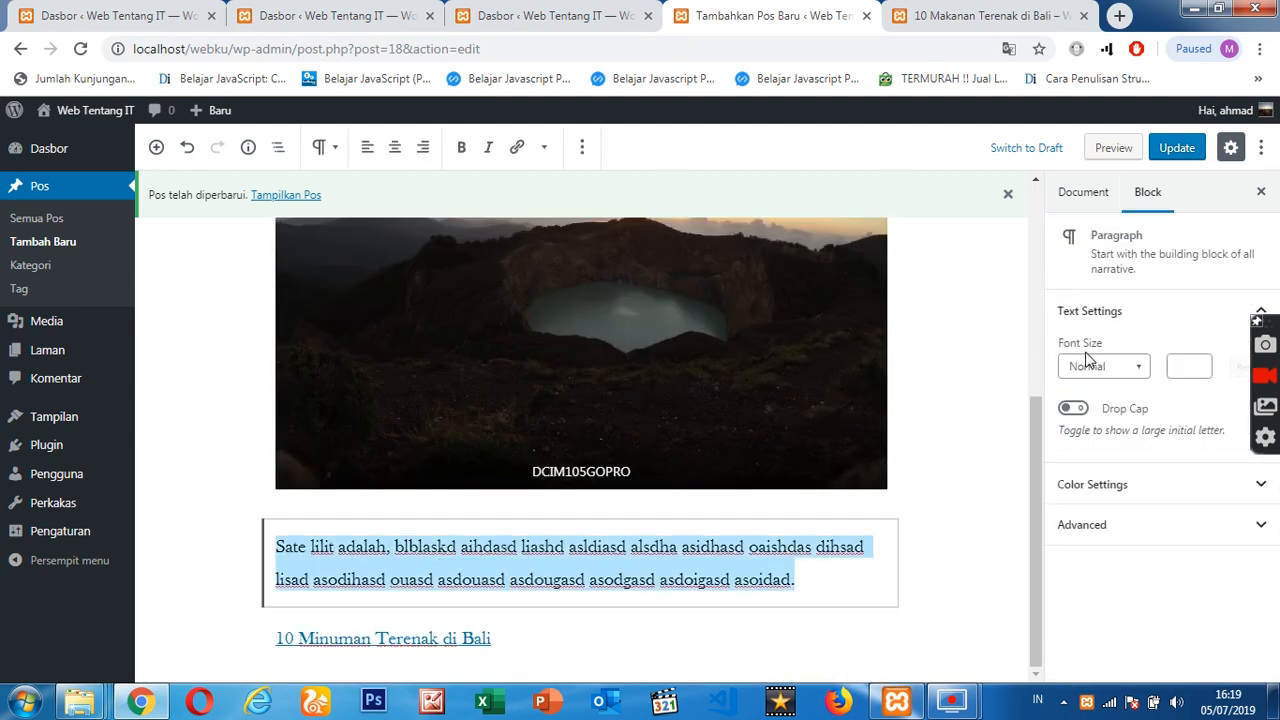
{"action": "left_click", "coordinate": [1136, 368]}
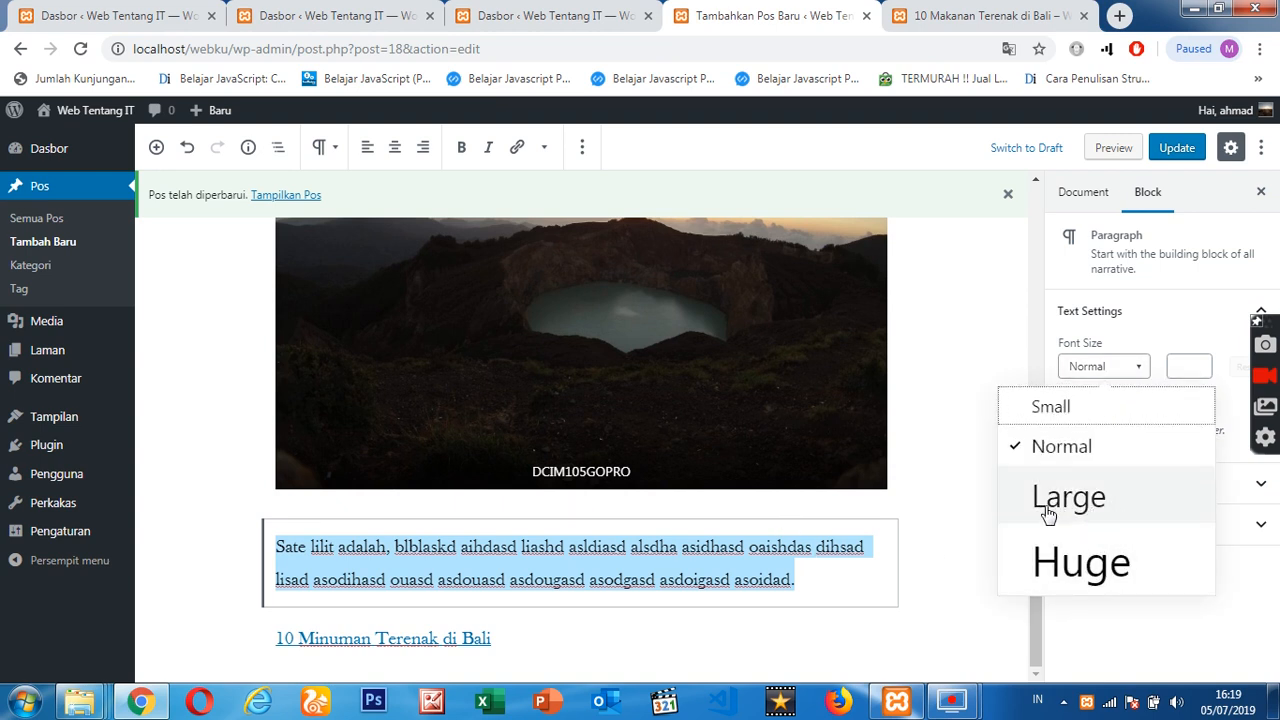
{"action": "left_click", "coordinate": [1090, 498]}
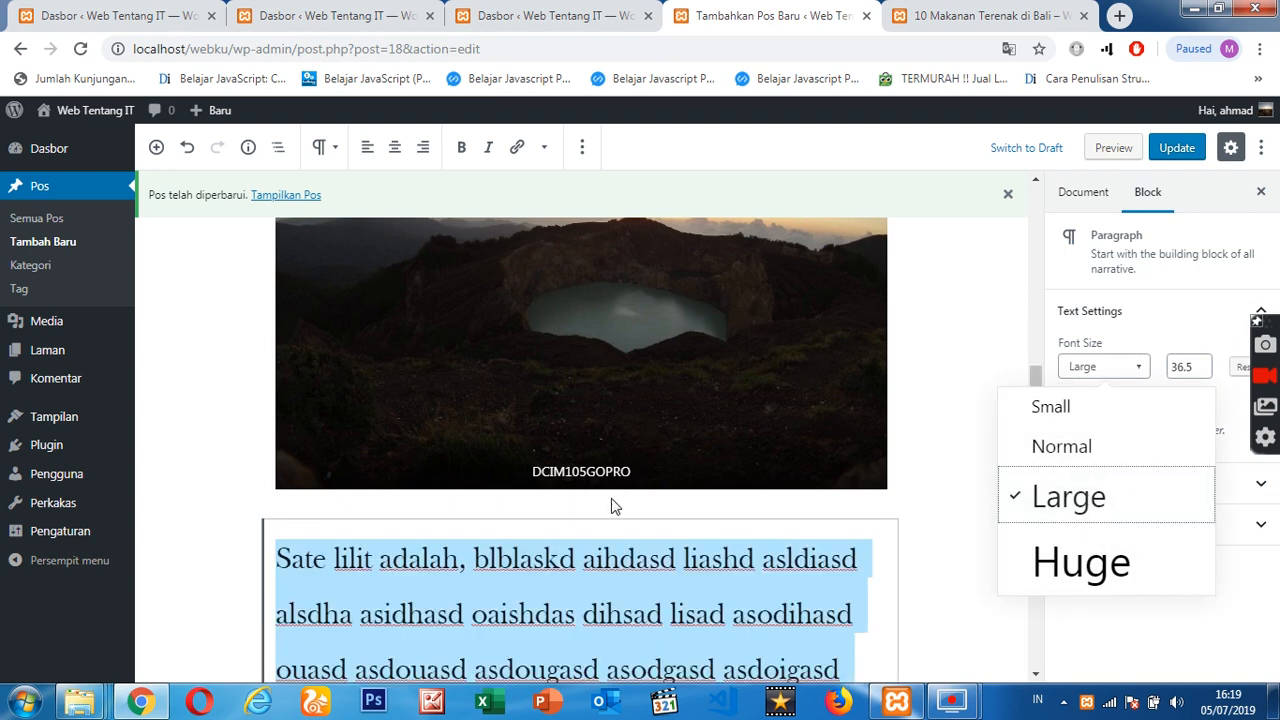
{"action": "scroll", "coordinate": [615, 506], "scroll_direction": "down", "scroll_amount": 2}
{"action": "left_click", "coordinate": [732, 487]}
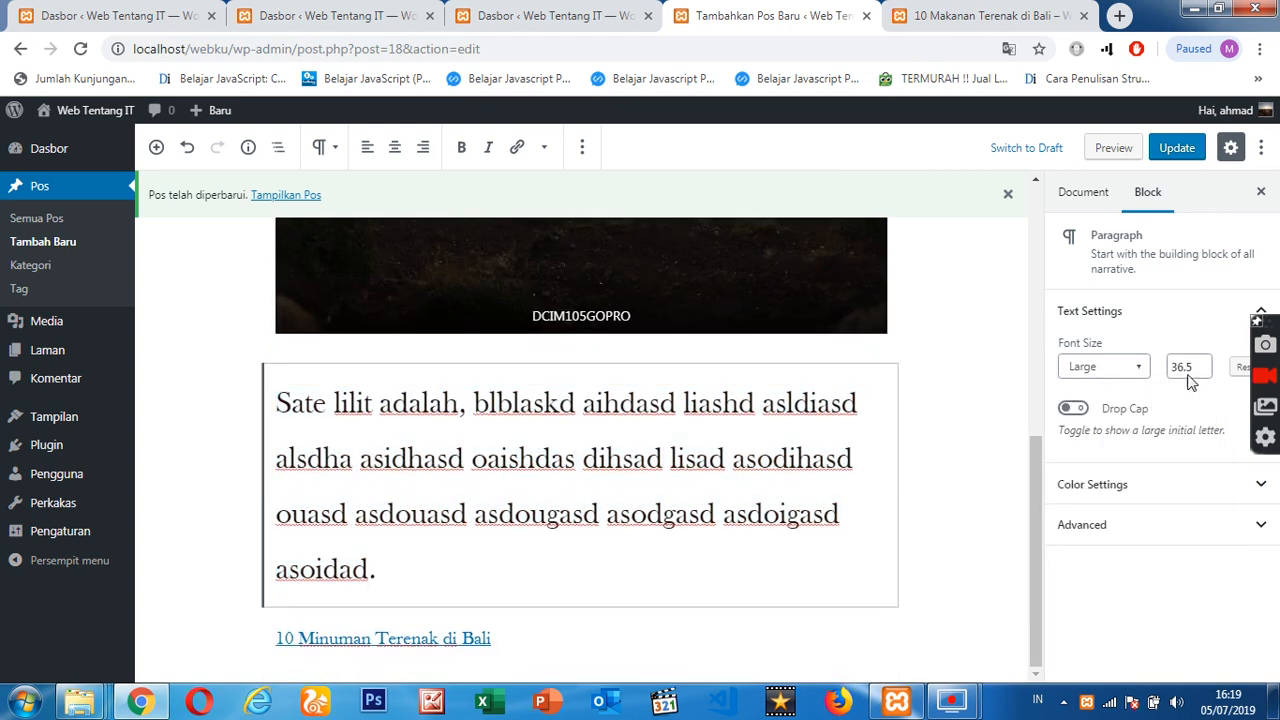
- Reduce the filler paragraph's font size to a custom value of 30.5
{"action": "left_click_drag", "start_coordinate": [577, 447], "coordinate": [836, 458]}
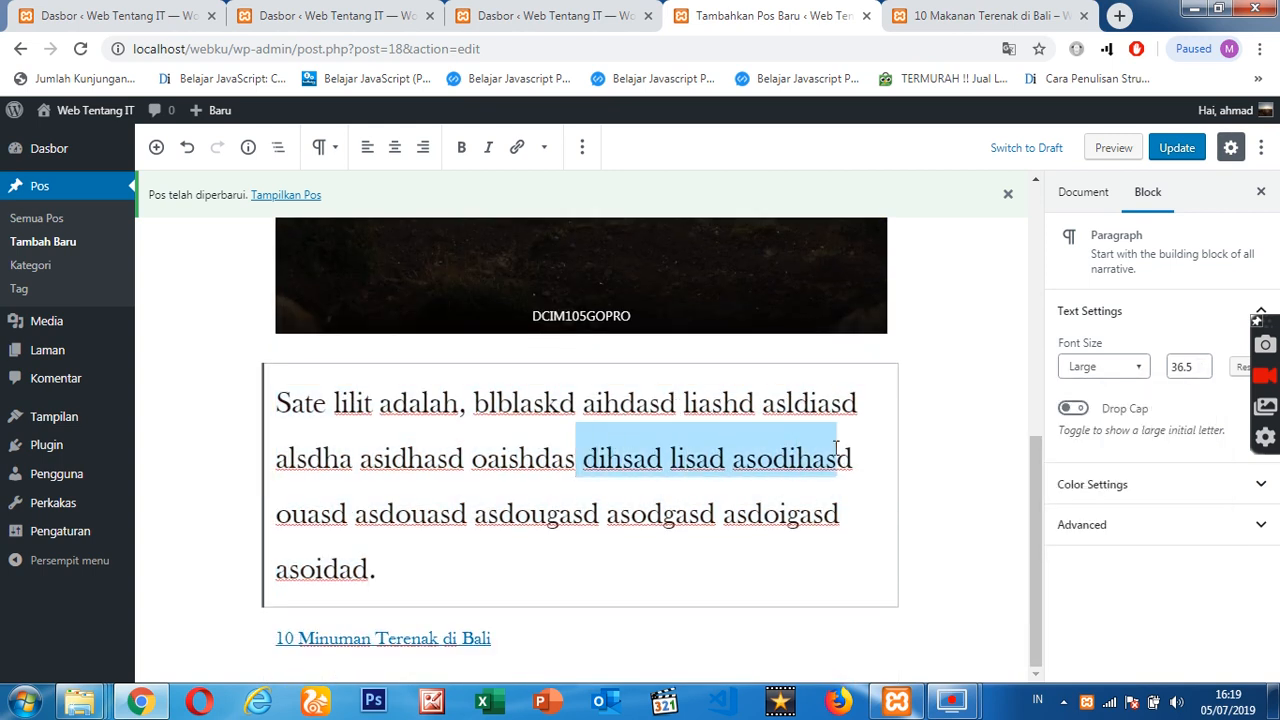
{"action": "left_click", "coordinate": [1203, 371]}
{"action": "left_click", "coordinate": [1203, 371]}
{"action": "left_click", "coordinate": [1203, 371]}
{"action": "left_click", "coordinate": [1203, 371]}
{"action": "left_click", "coordinate": [1203, 371]}
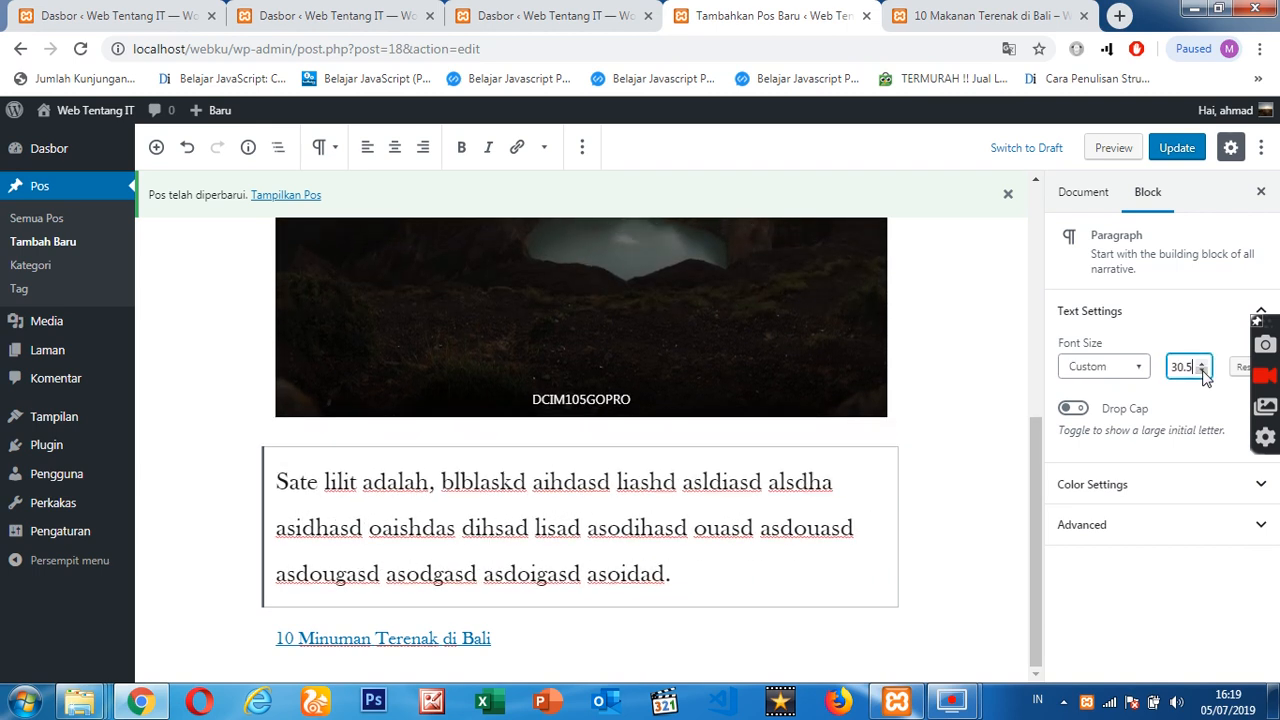
- Select all the text of the filler paragraph and align it to the right
{"action": "left_click", "coordinate": [568, 523]}
{"action": "key", "text": "ctrl+a"}
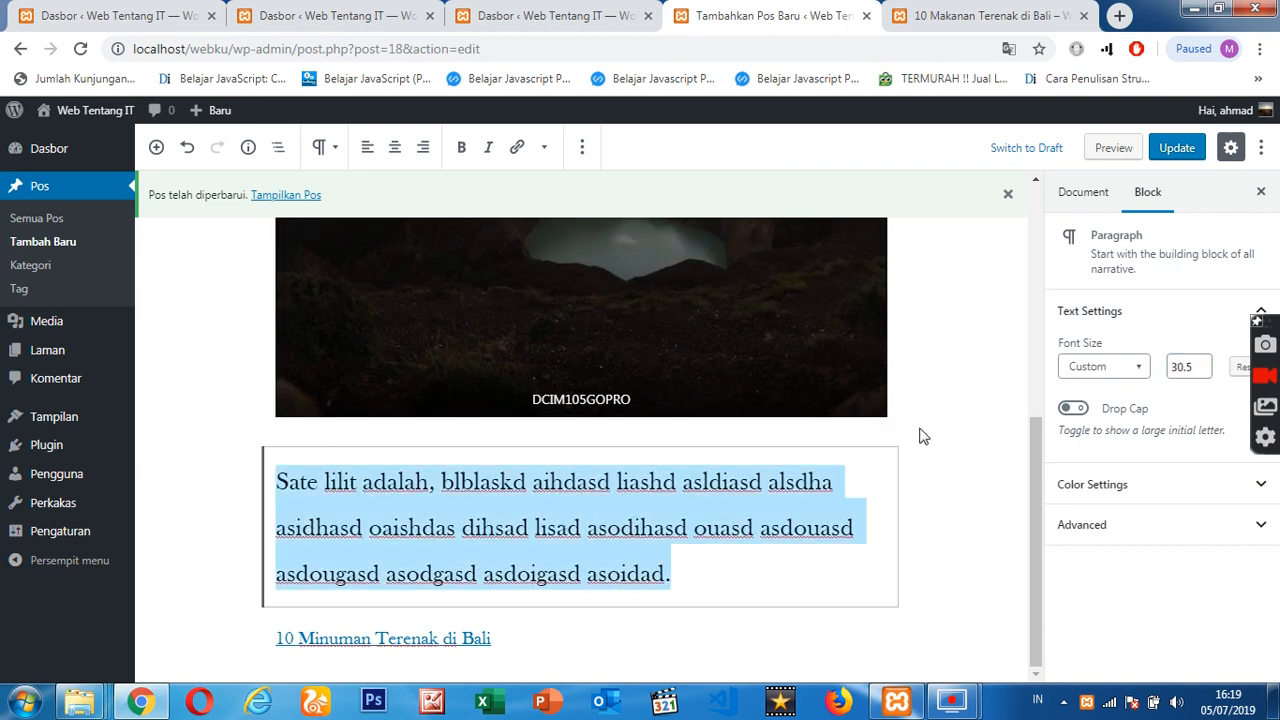
{"action": "left_click_drag", "start_coordinate": [1037, 485], "coordinate": [1043, 237]}
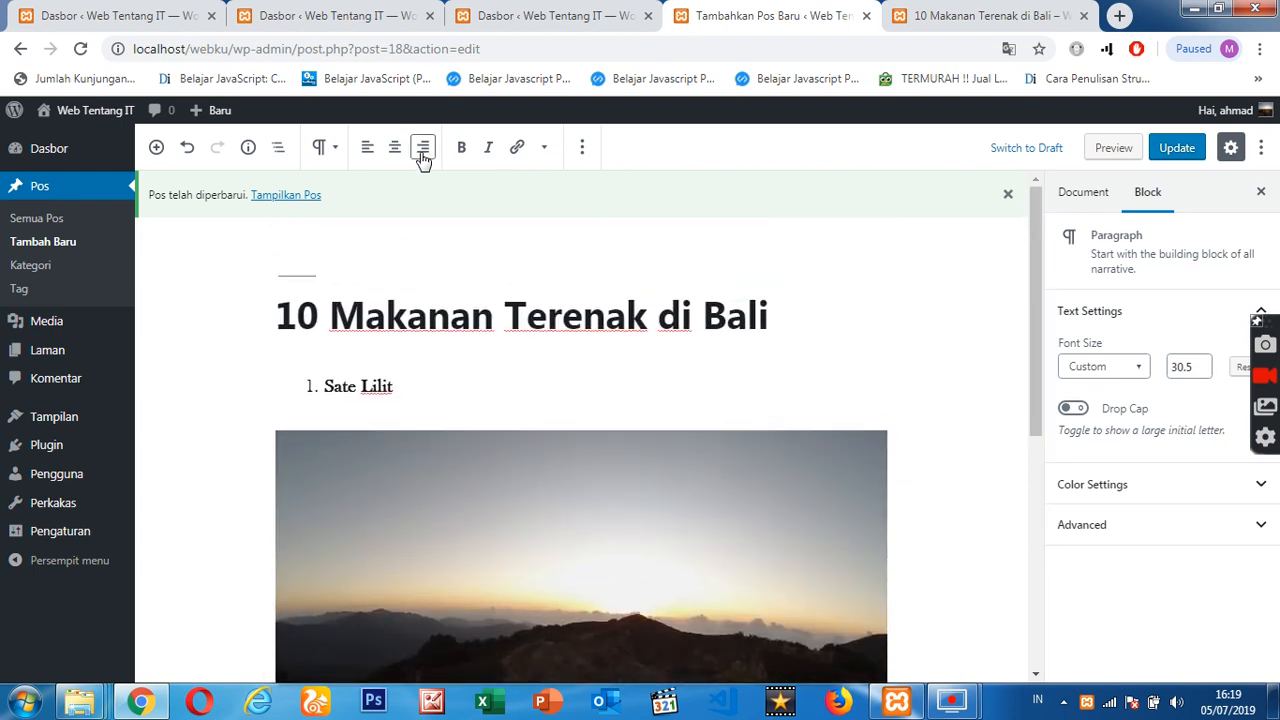
{"action": "scroll", "coordinate": [457, 420], "scroll_direction": "down", "scroll_amount": 5}
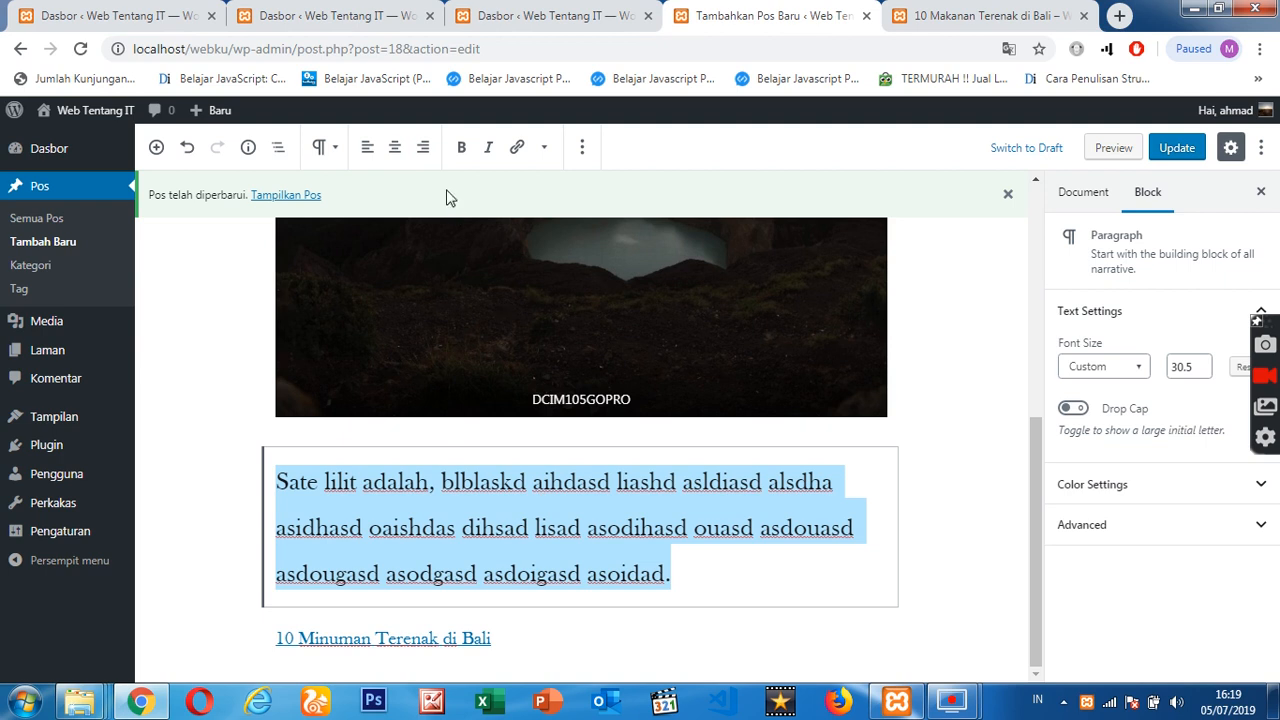
{"action": "left_click", "coordinate": [423, 149]}
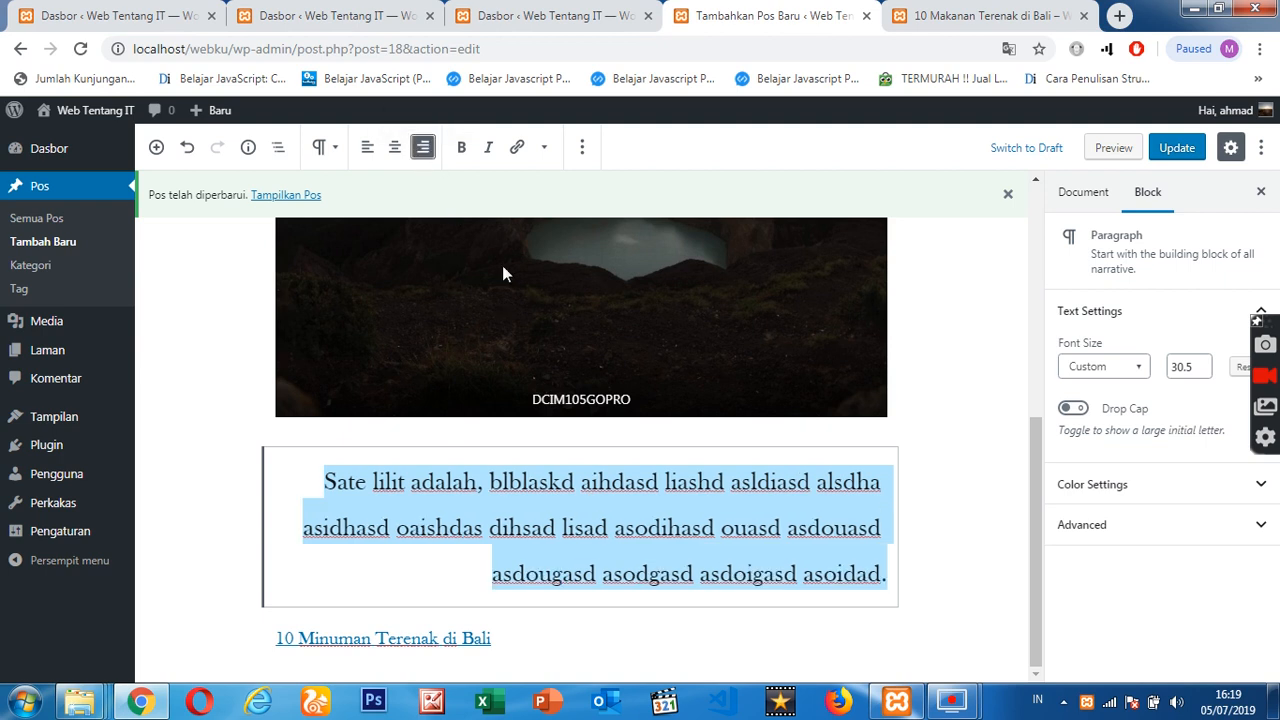
- Look over the post and examine the filler paragraph's color and advanced settings
{"action": "left_click_drag", "start_coordinate": [1034, 509], "coordinate": [1033, 289]}
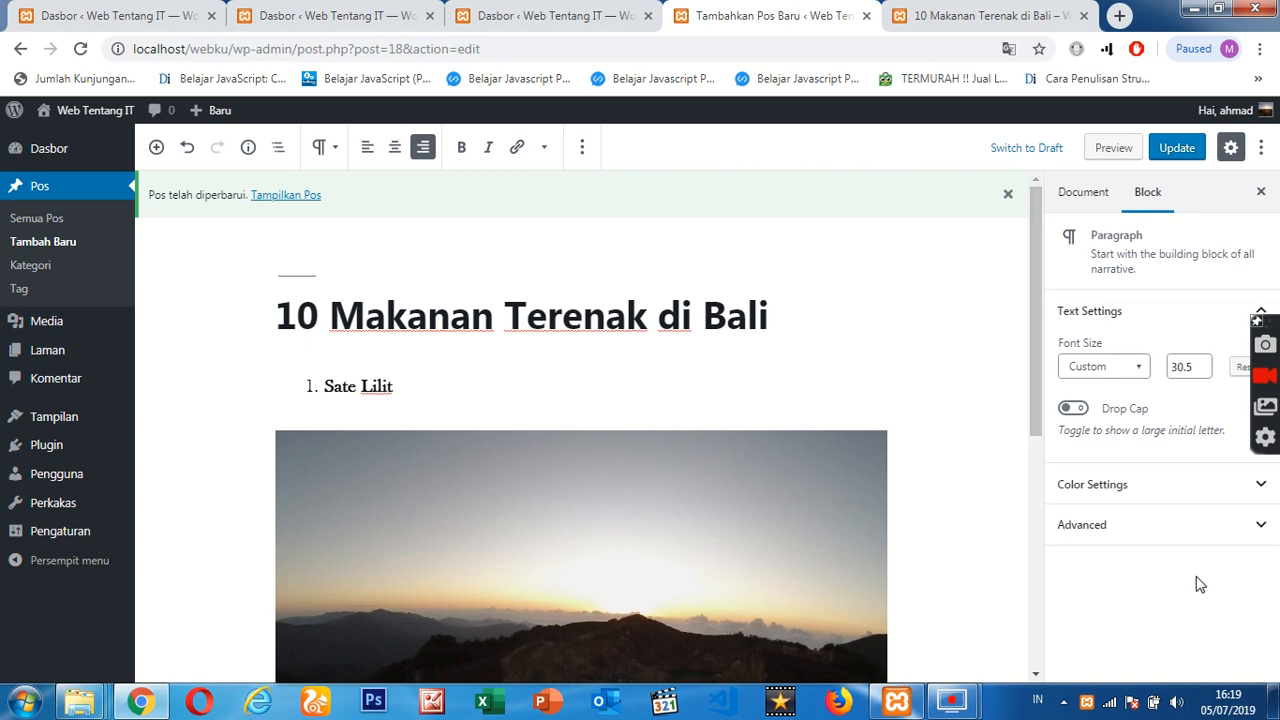
{"action": "scroll", "coordinate": [980, 505], "scroll_direction": "down", "scroll_amount": 5}
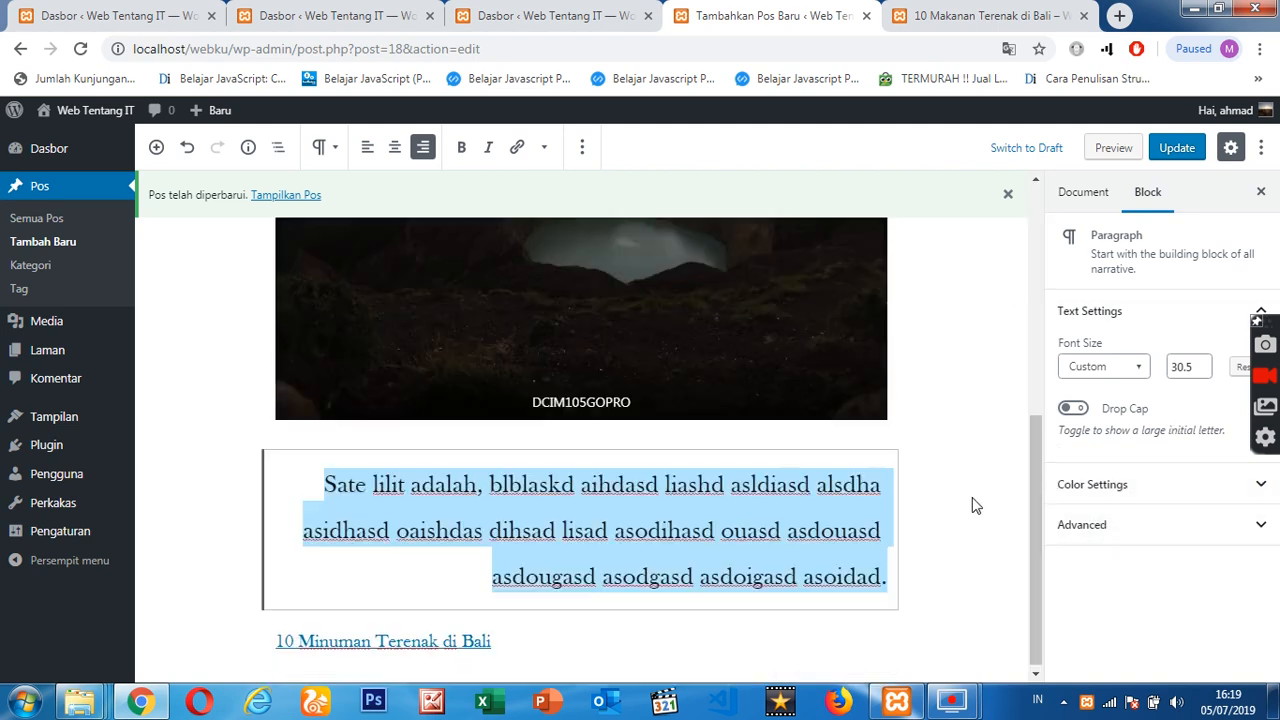
{"action": "scroll", "coordinate": [972, 504], "scroll_direction": "up", "scroll_amount": 4}
{"action": "scroll", "coordinate": [975, 505], "scroll_direction": "up", "scroll_amount": 1}
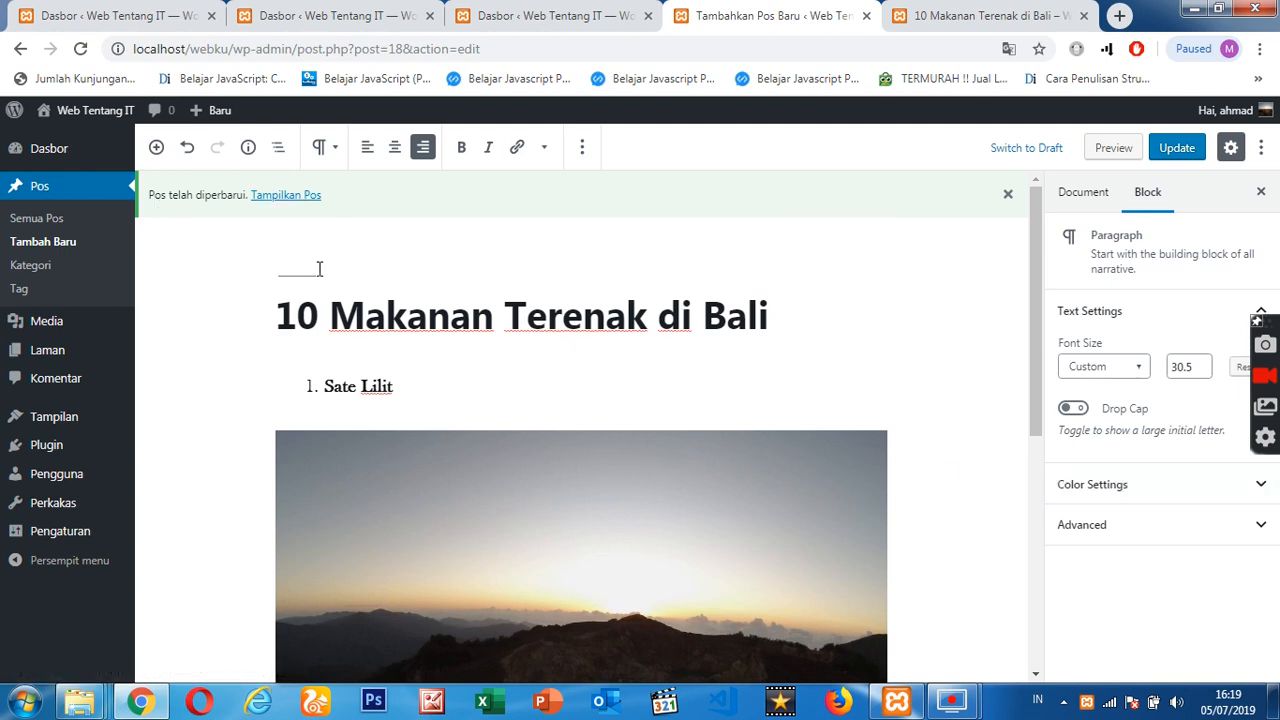
{"action": "left_click", "coordinate": [1190, 486]}
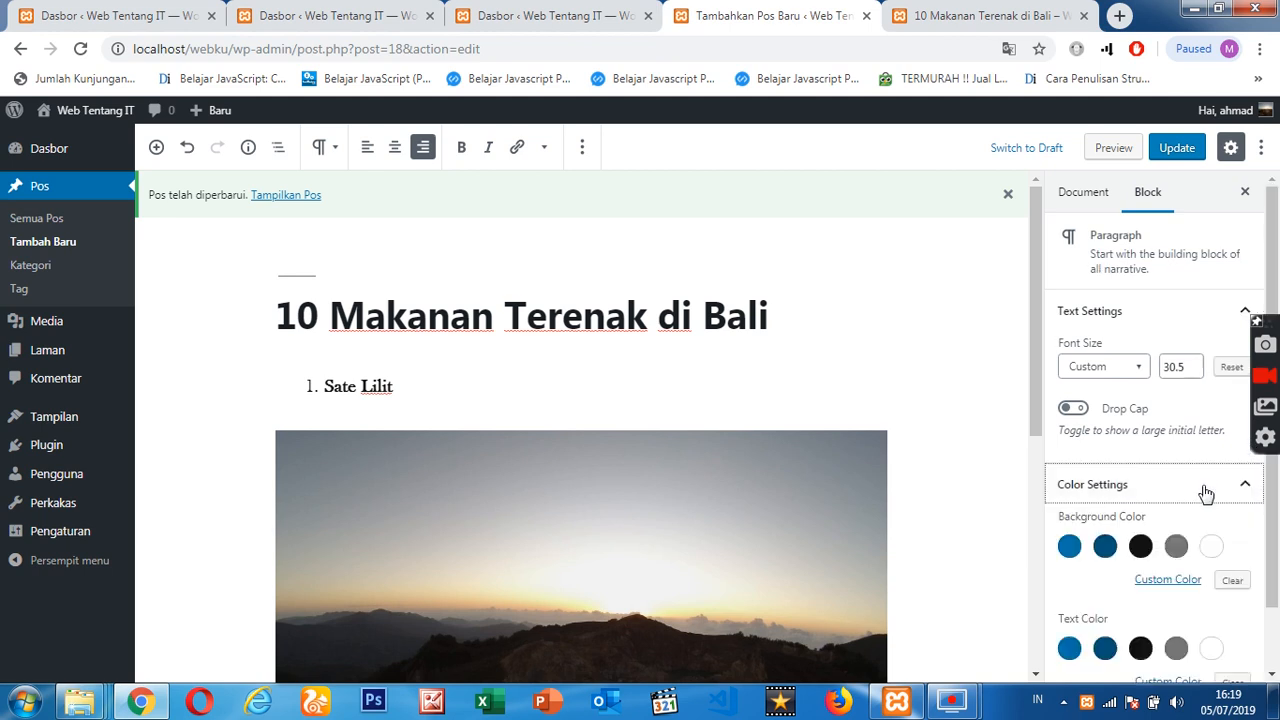
{"action": "left_click", "coordinate": [1149, 424]}
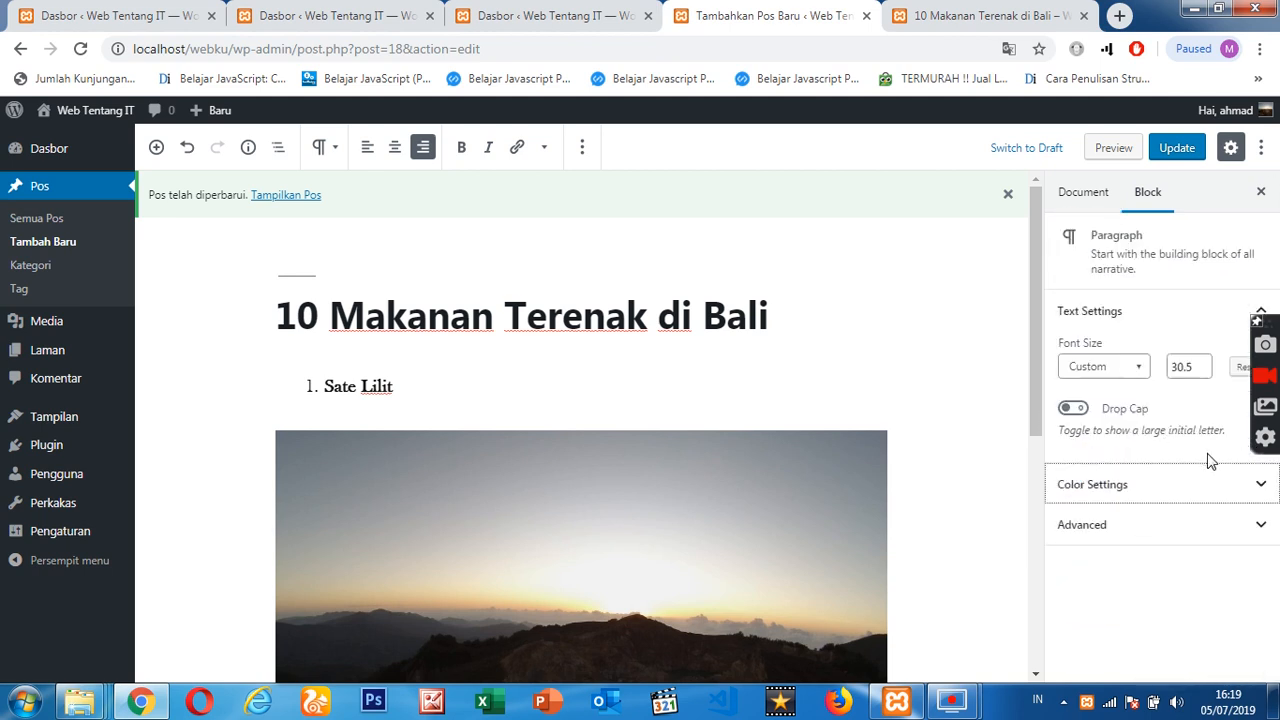
{"action": "left_click", "coordinate": [1155, 530]}
- Add a new category named "Makanan" to the post in the document settings, without a parent category
{"action": "left_click", "coordinate": [1090, 192]}
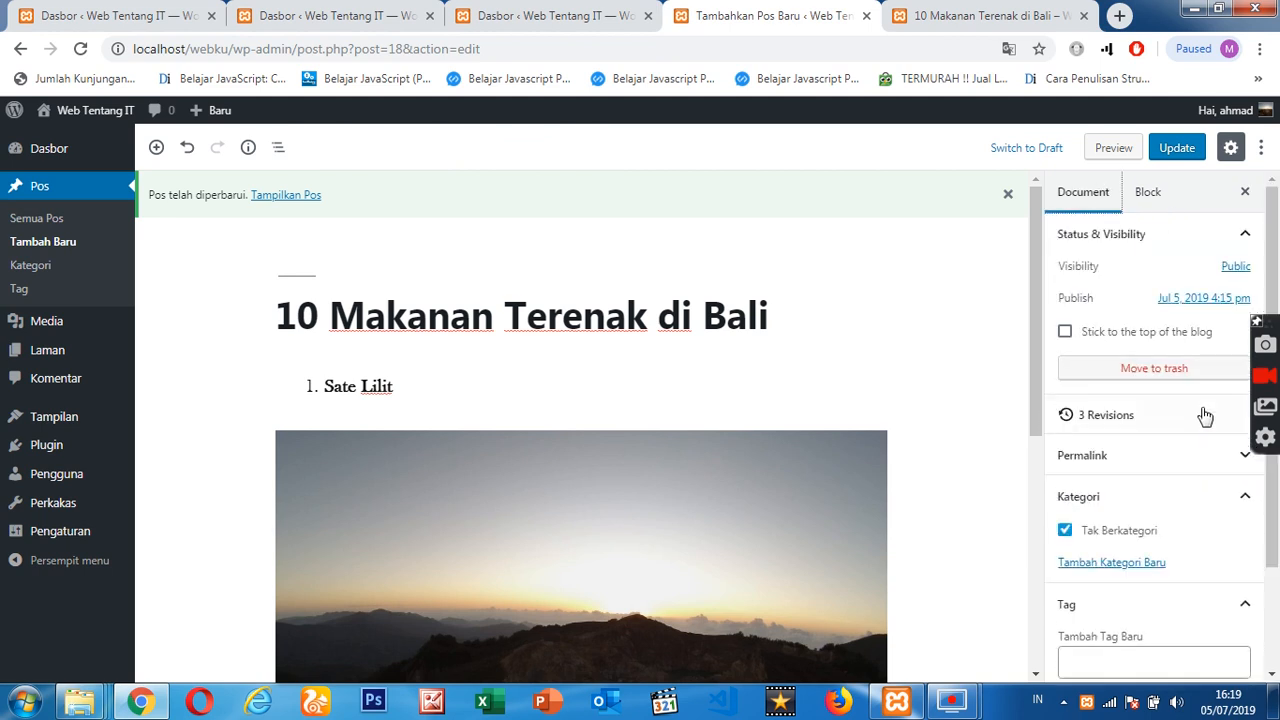
{"action": "scroll", "coordinate": [1190, 430], "scroll_direction": "down", "scroll_amount": 3}
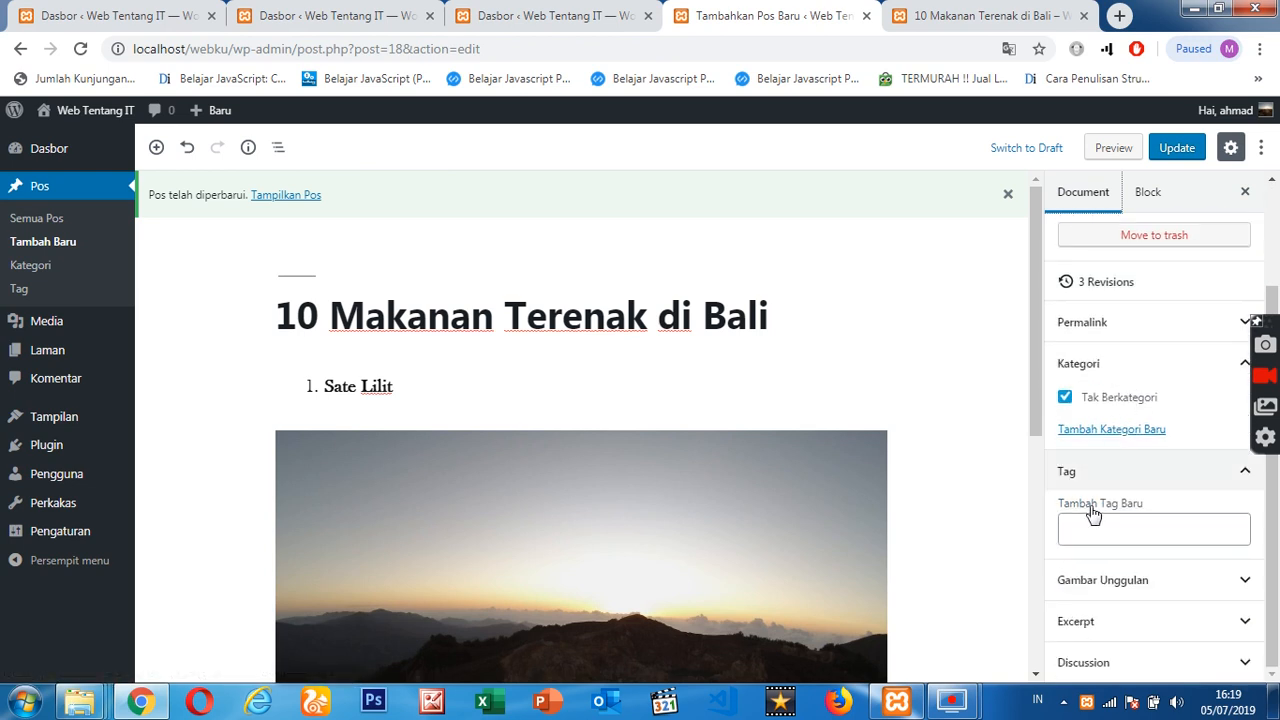
{"action": "left_click", "coordinate": [1103, 433]}
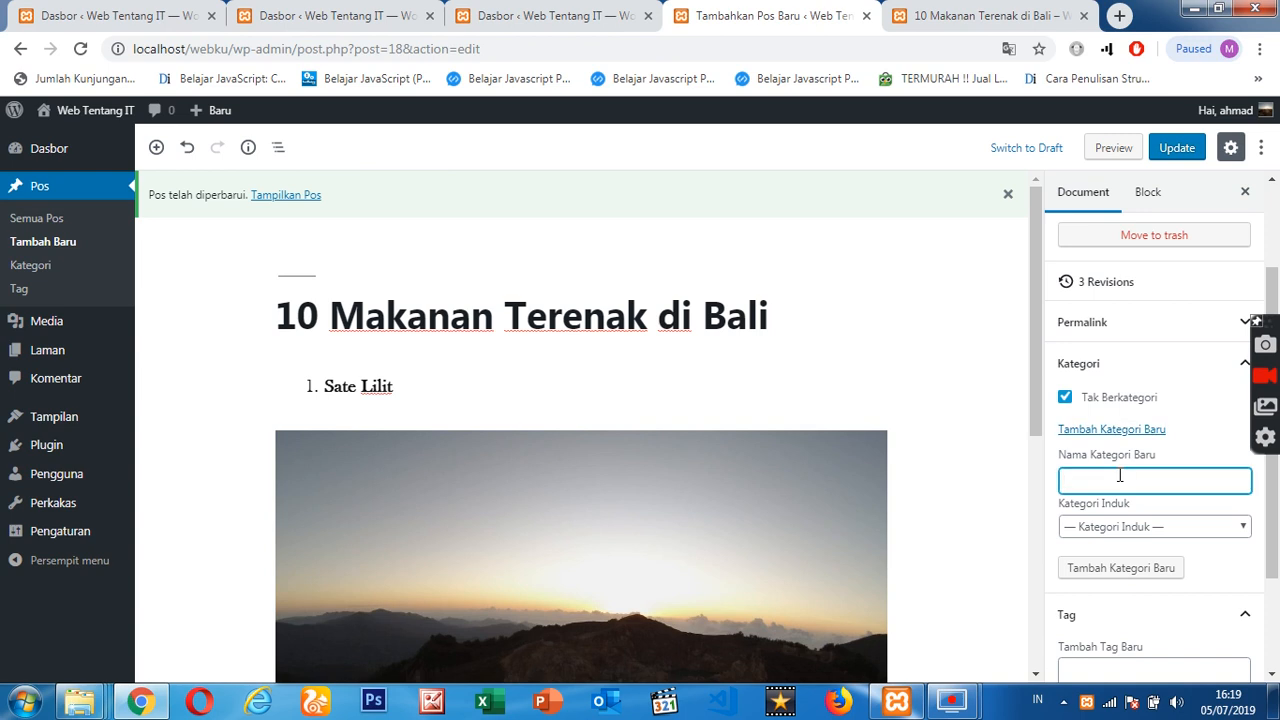
{"action": "type", "text": "Makanan"}
{"action": "left_click", "coordinate": [1119, 568]}
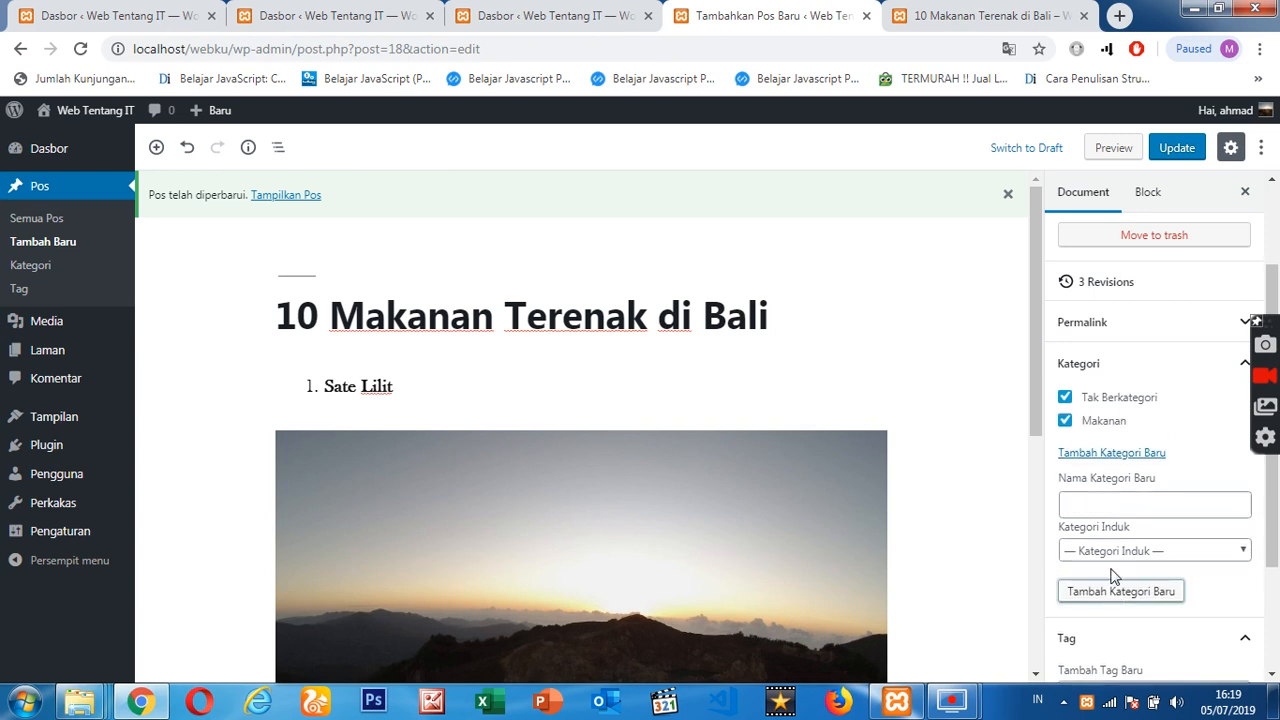
- Remove the post from the "Tak Berkategori" category and add a new category named "Bali" without a parent
{"action": "left_click", "coordinate": [1065, 399]}
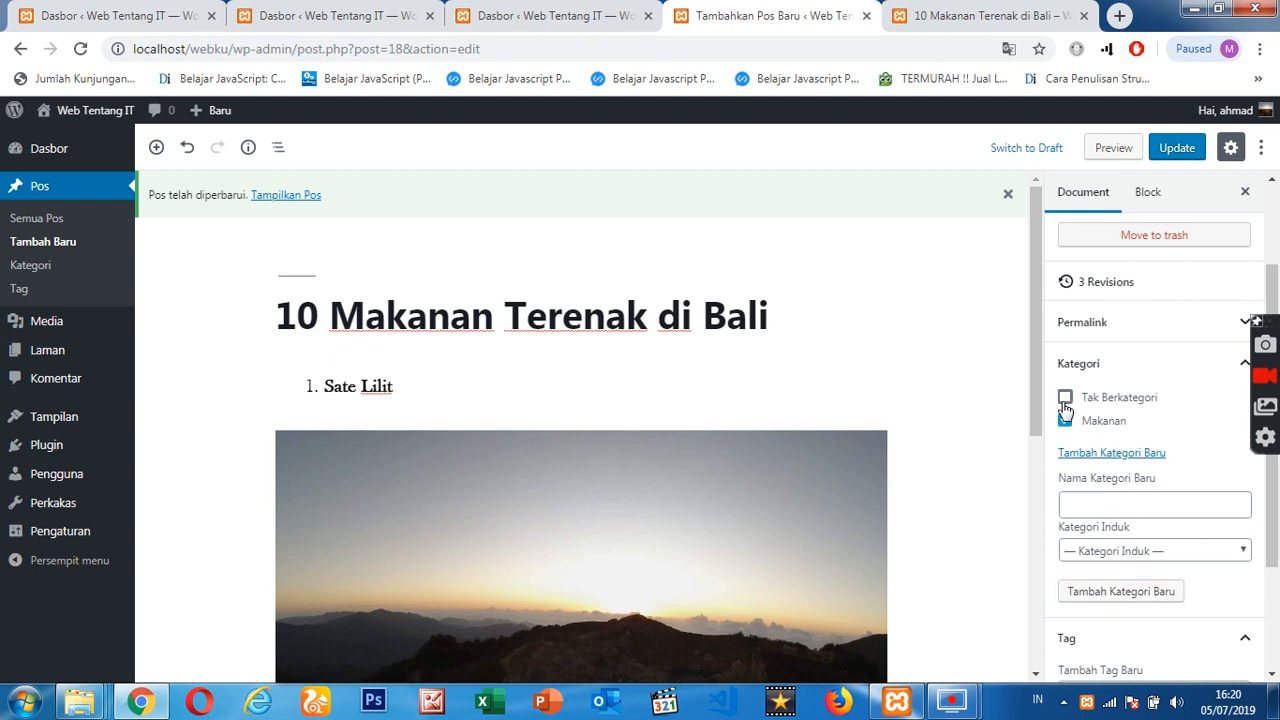
{"action": "left_click", "coordinate": [1127, 503]}
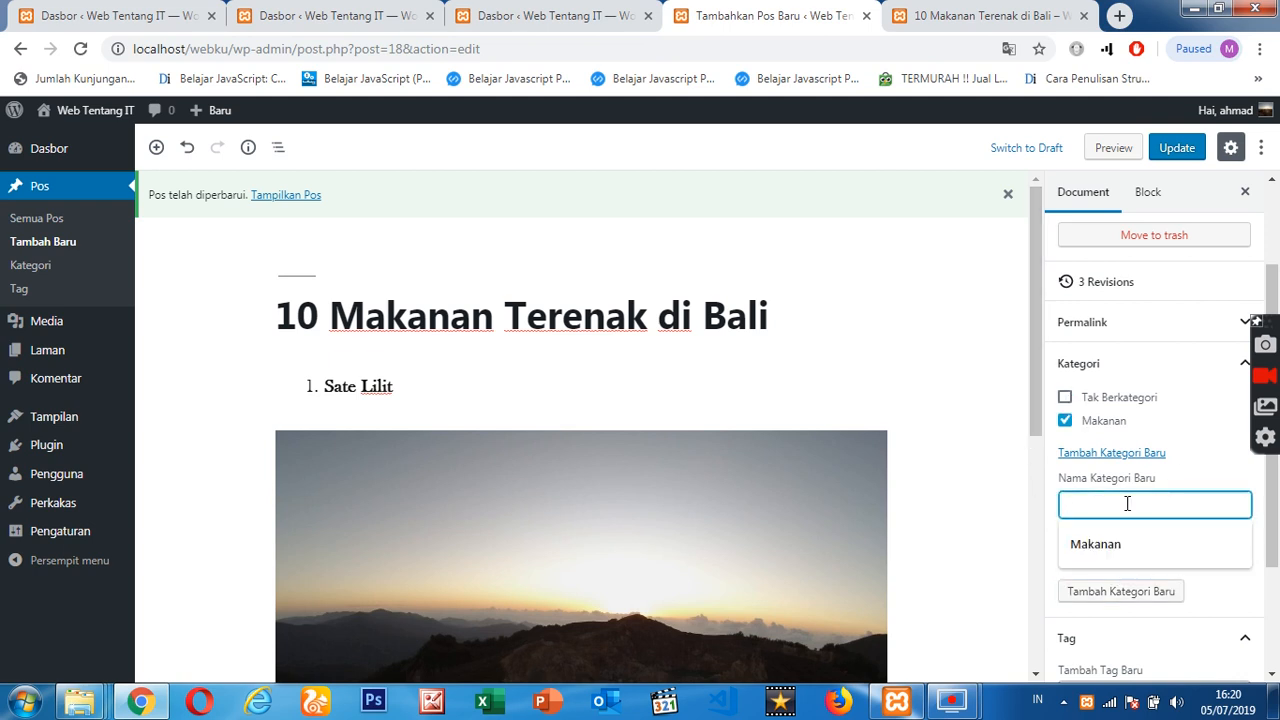
{"action": "type", "text": "Bali"}
{"action": "left_click", "coordinate": [1147, 592]}
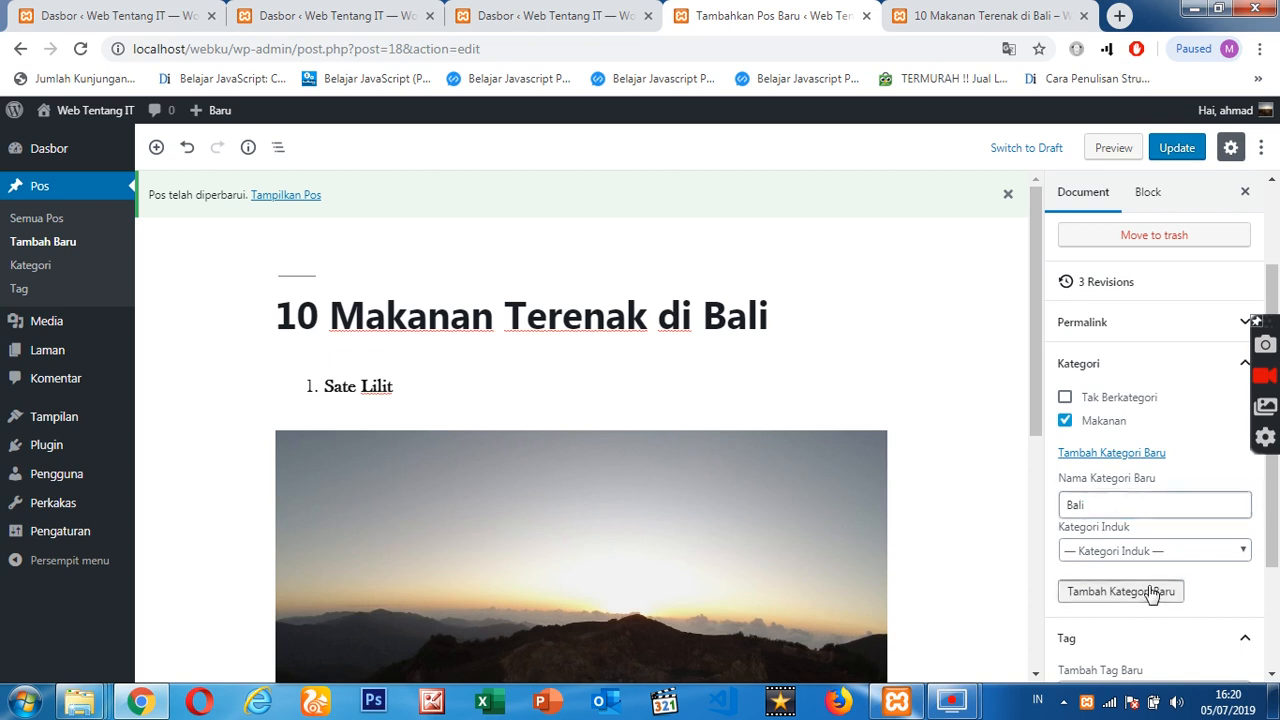
- Add the tags "Makanan Bali Enak", "Minuman Bali Enak" and "BaliIndah" to the post
{"action": "scroll", "coordinate": [1163, 446], "scroll_direction": "down", "scroll_amount": 2}
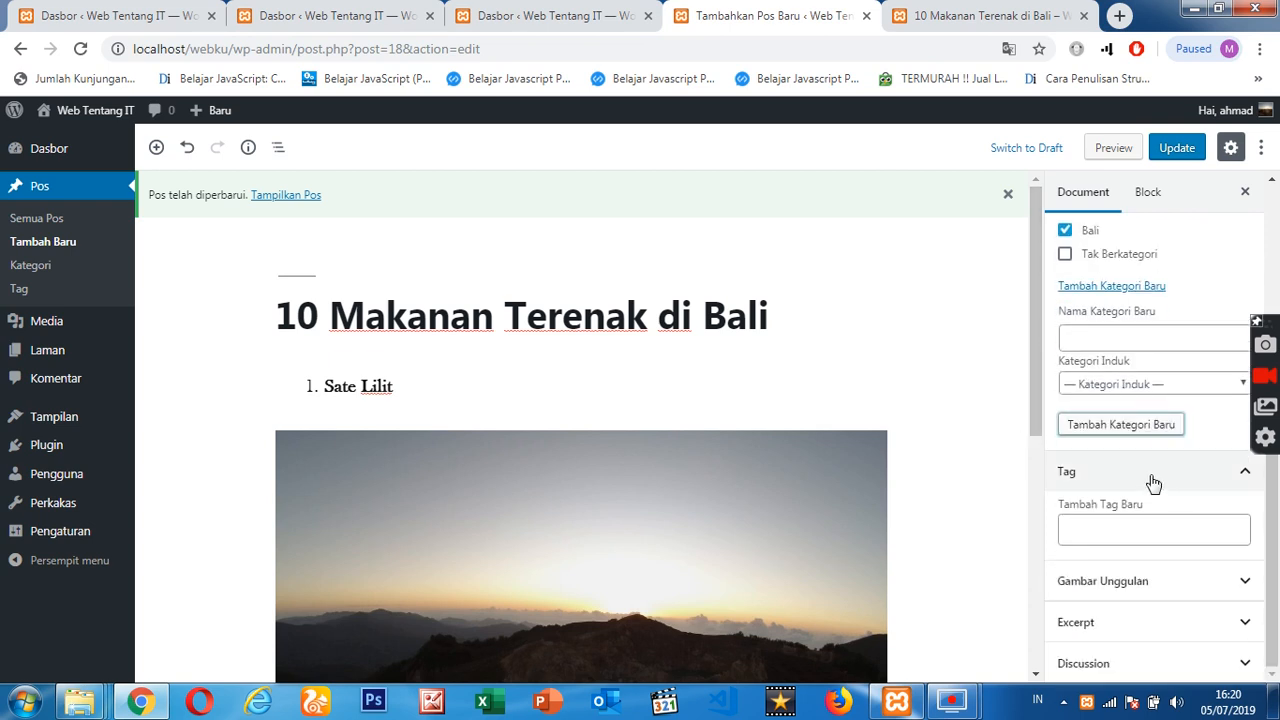
{"action": "left_click", "coordinate": [1120, 530]}
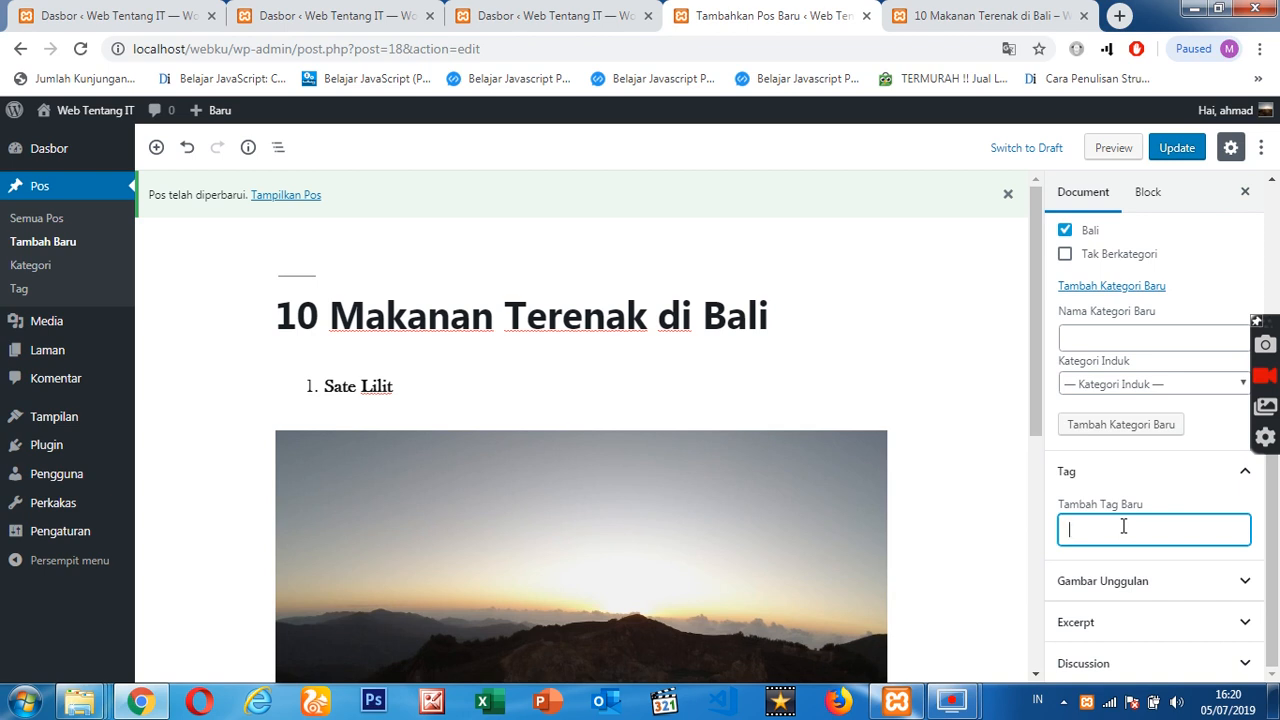
{"action": "type", "text": "Makanan"}
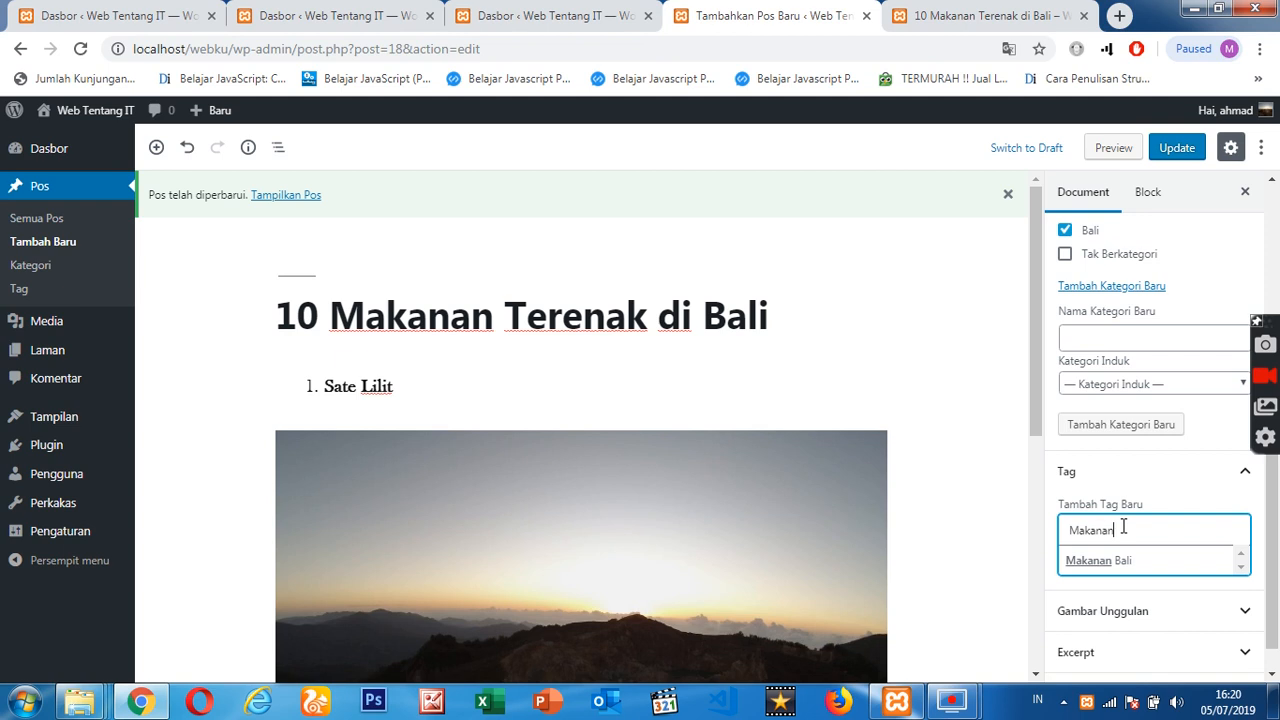
{"action": "type", "text": " Bali Ena"}
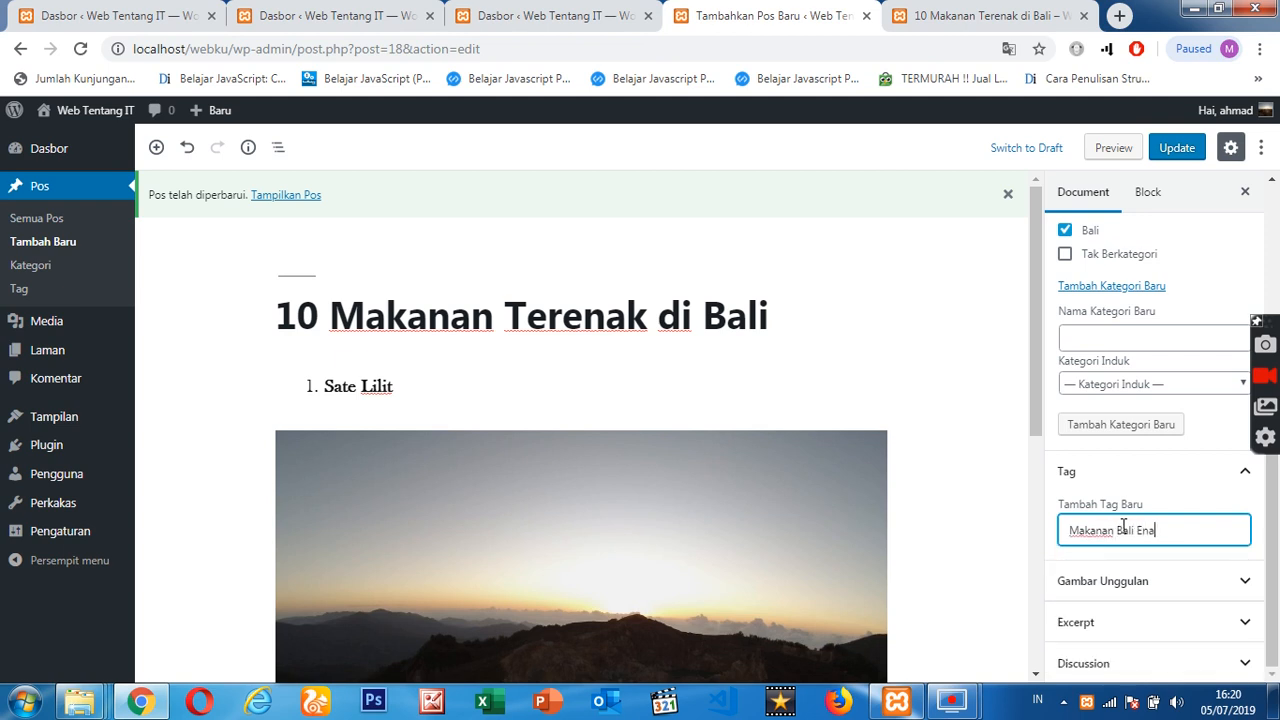
{"action": "type", "text": "k"}
{"action": "key", "text": "Return"}
{"action": "type", "text": "Minuman"}
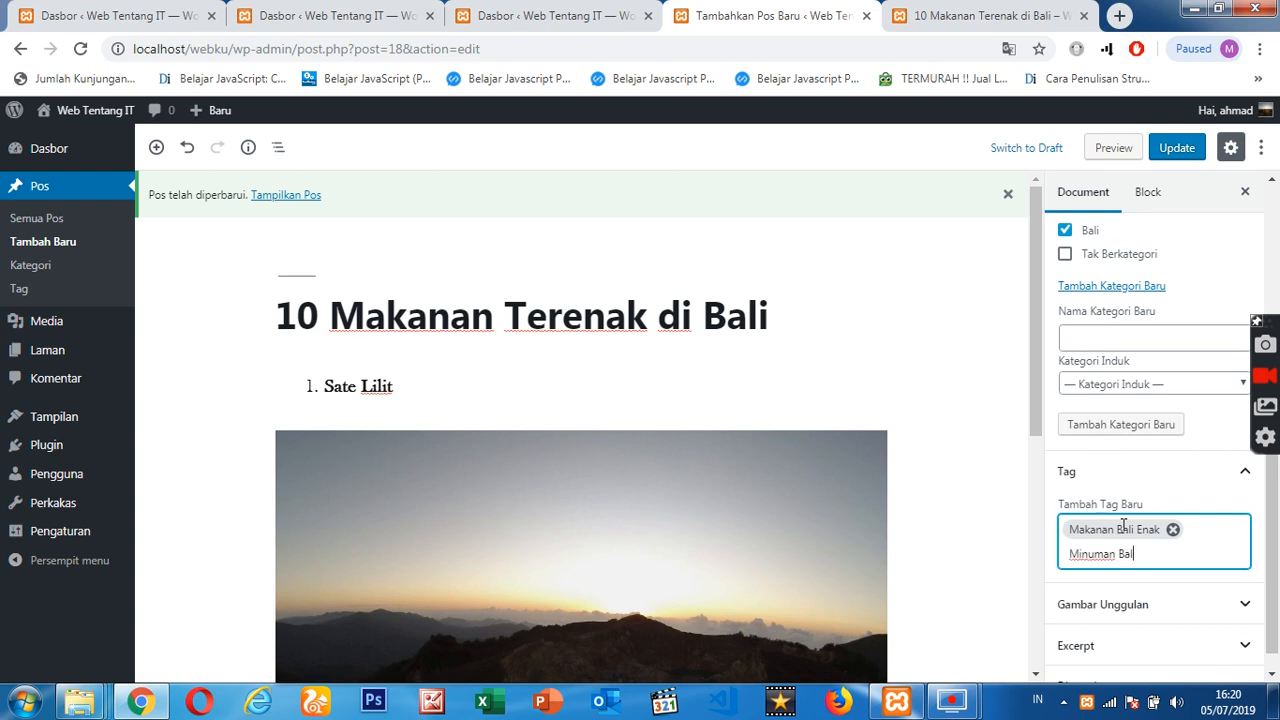
{"action": "key", "text": "Return"}
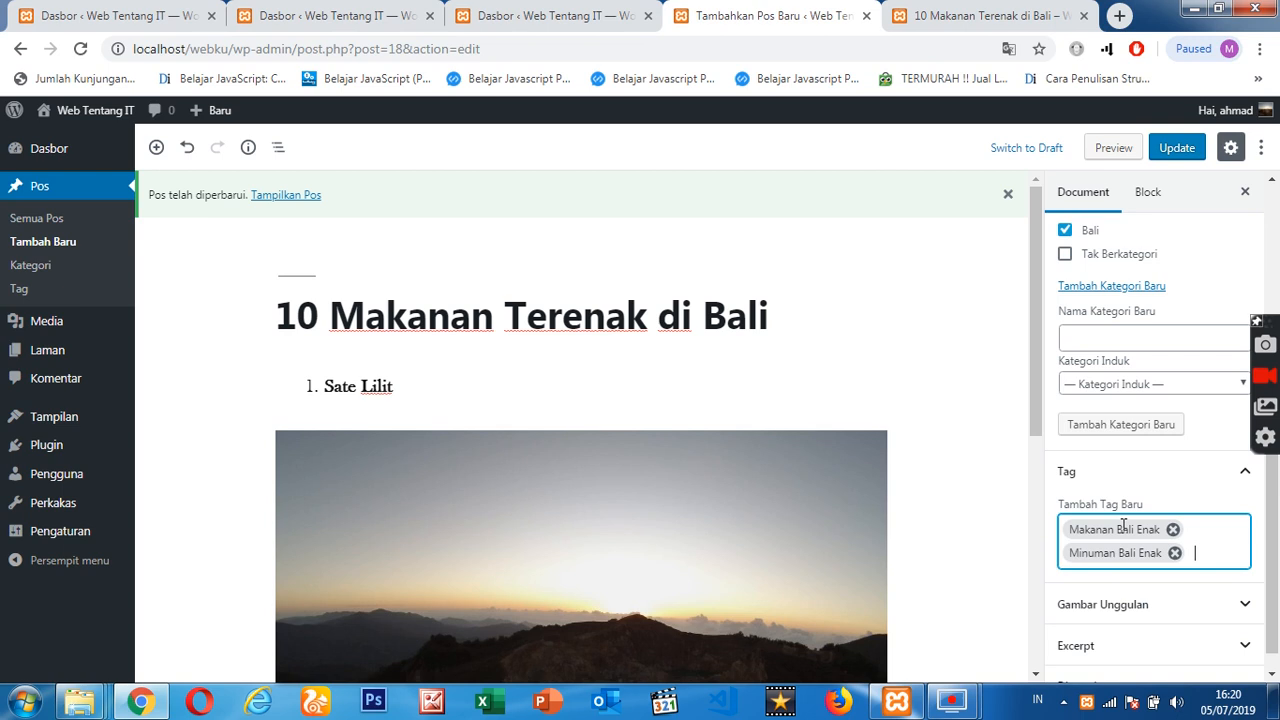
{"action": "type", "text": "BaliIndah"}
{"action": "key", "text": "Return"}
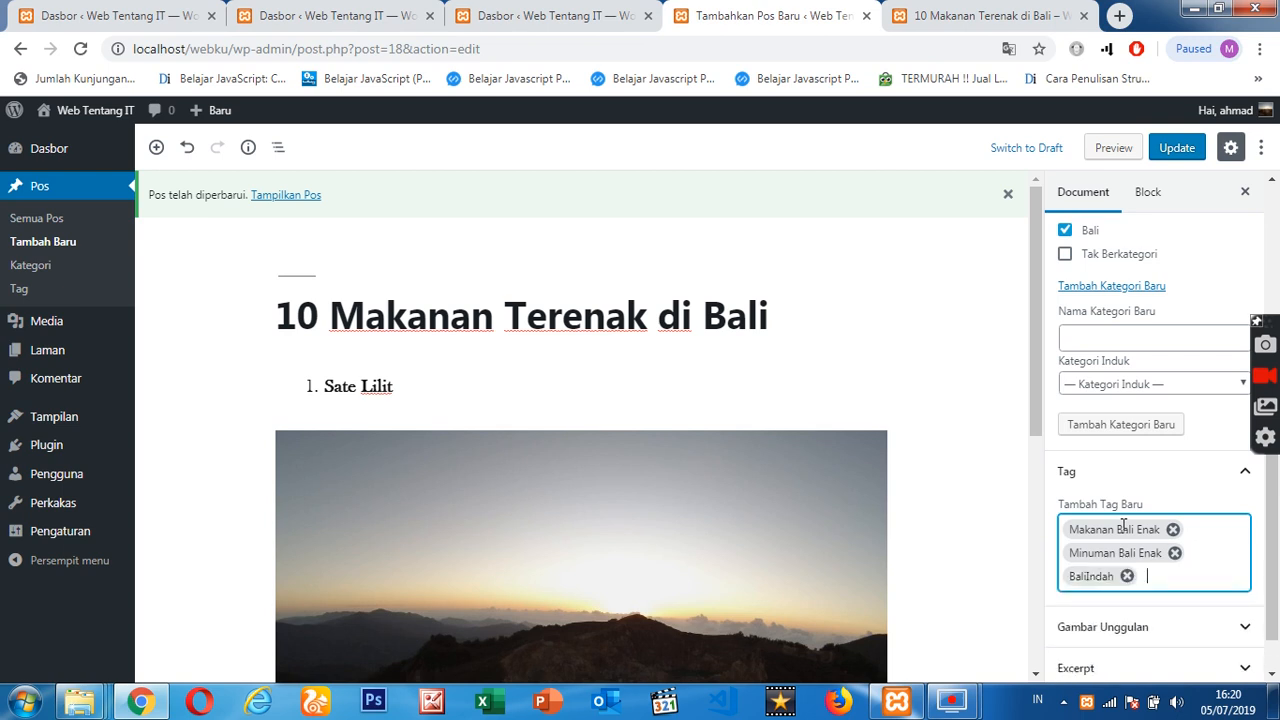
- Look over the post's content and the document settings around its tags
{"action": "scroll", "coordinate": [718, 286], "scroll_direction": "down", "scroll_amount": 5}
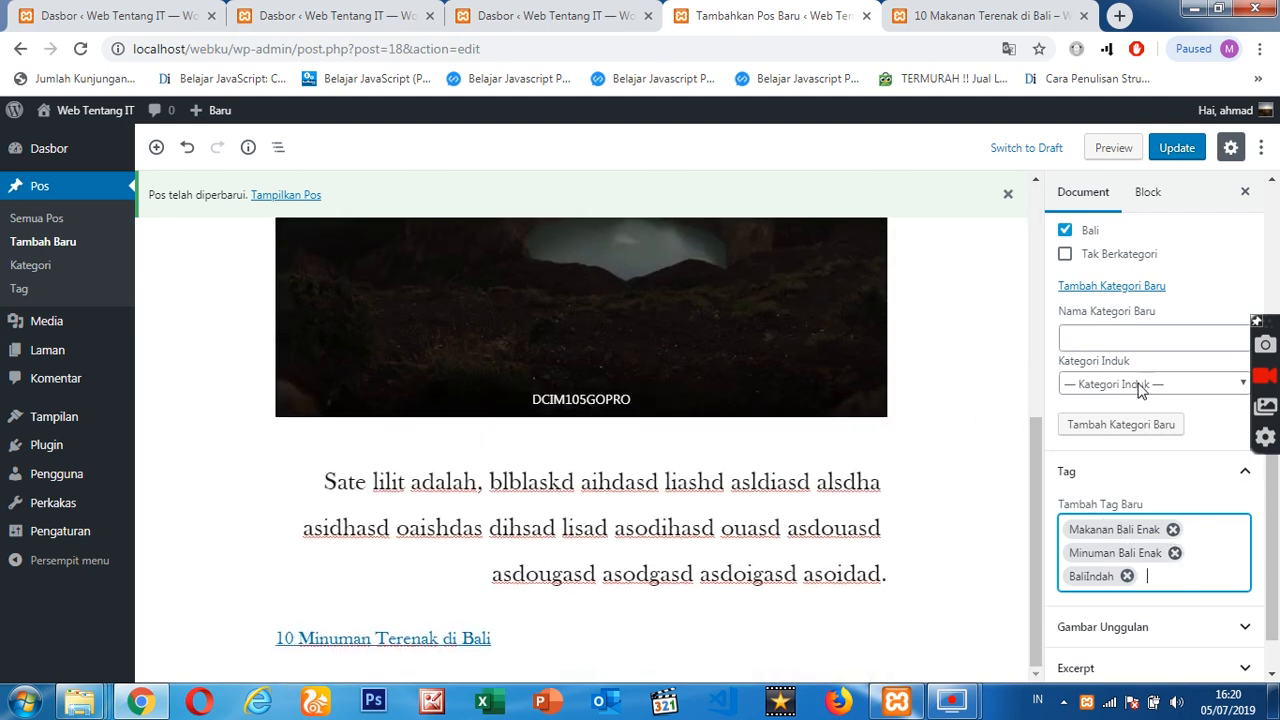
{"action": "scroll", "coordinate": [1140, 370], "scroll_direction": "up", "scroll_amount": 1}
{"action": "scroll", "coordinate": [1190, 580], "scroll_direction": "down", "scroll_amount": 1}
{"action": "scroll", "coordinate": [1170, 580], "scroll_direction": "down", "scroll_amount": 1}
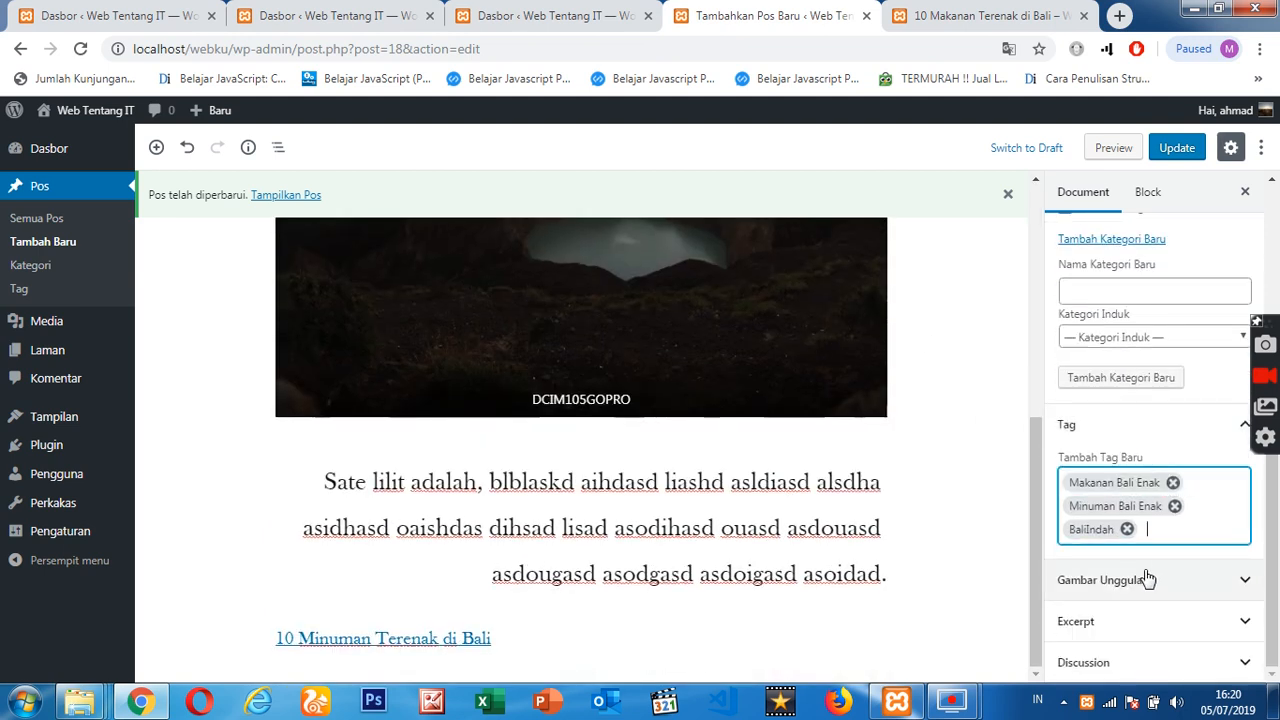
{"action": "left_click_drag", "start_coordinate": [1037, 547], "coordinate": [1038, 314]}
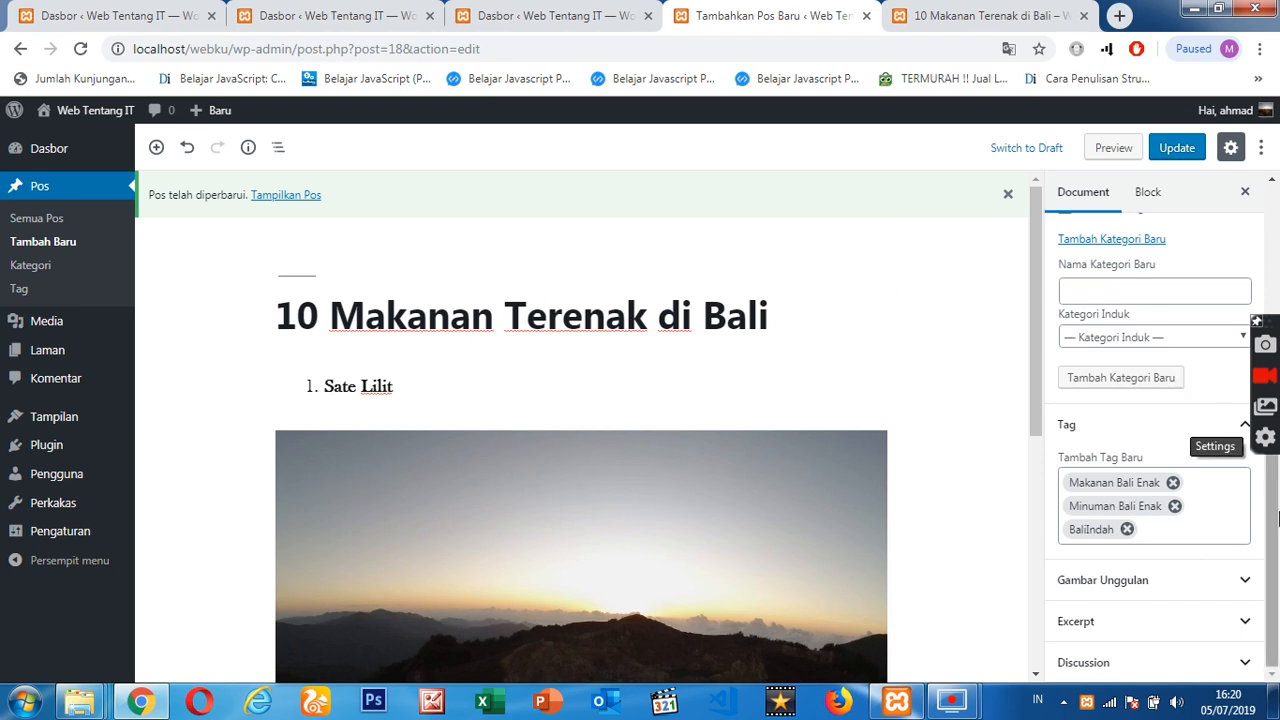
{"action": "mouse_move", "coordinate": [1277, 541]}
{"action": "left_mouse_down"}
{"action": "mouse_move", "coordinate": [1277, 512]}
{"action": "mouse_move", "coordinate": [1279, 545]}
{"action": "left_mouse_up"}
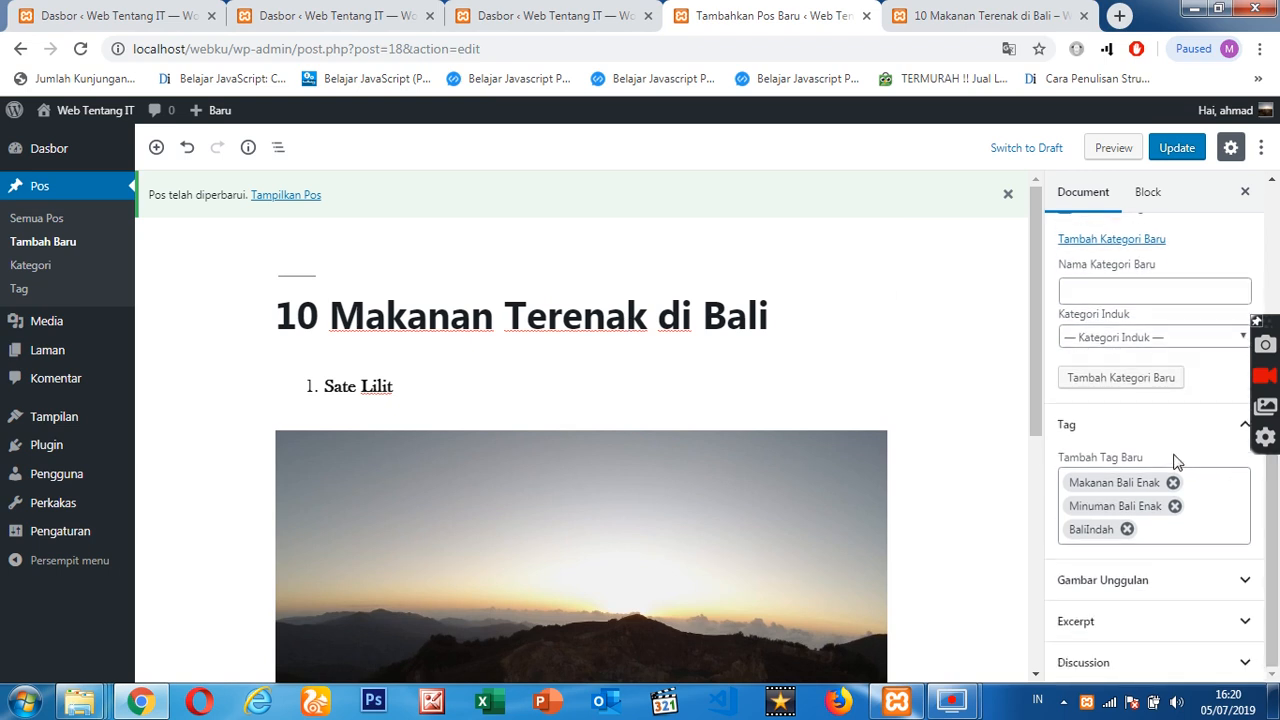
{"action": "mouse_move", "coordinate": [1277, 555]}
{"action": "left_mouse_down"}
{"action": "mouse_move", "coordinate": [1277, 466]}
{"action": "mouse_move", "coordinate": [1277, 555]}
{"action": "left_mouse_up"}
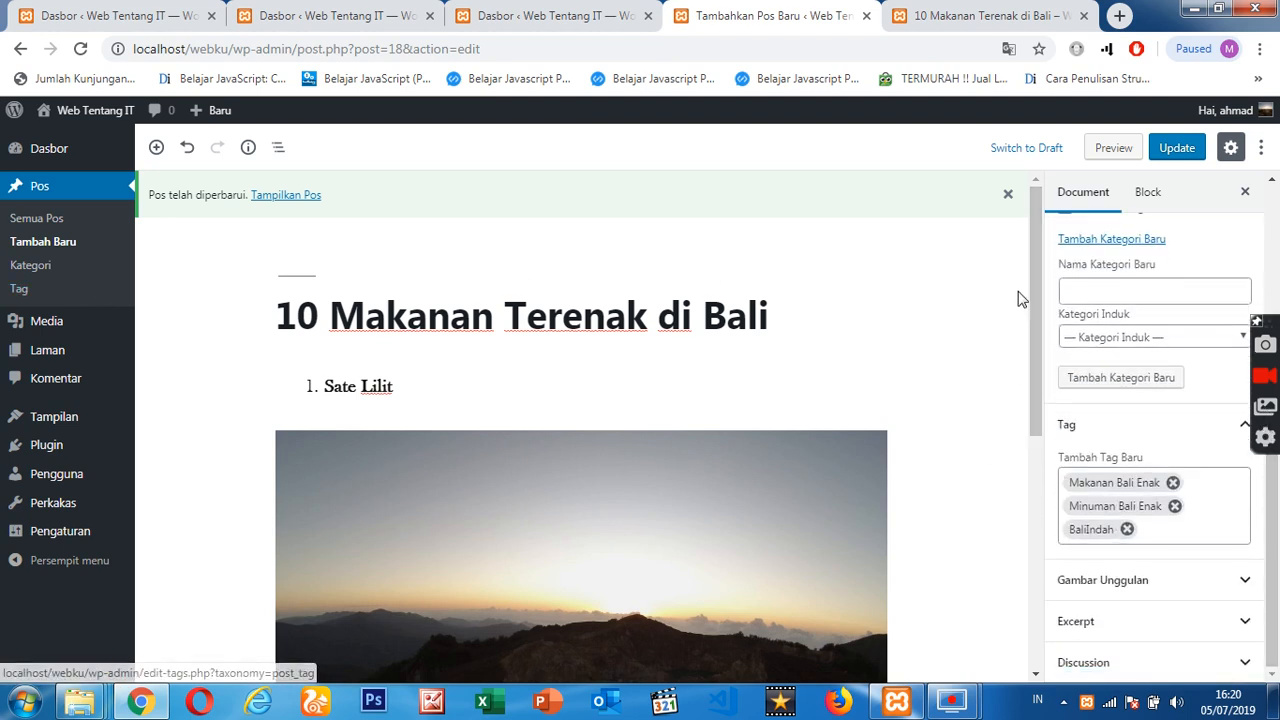
{"action": "mouse_move", "coordinate": [1036, 285]}
{"action": "left_mouse_down"}
{"action": "mouse_move", "coordinate": [1027, 490]}
{"action": "mouse_move", "coordinate": [1014, 291]}
{"action": "left_mouse_up"}
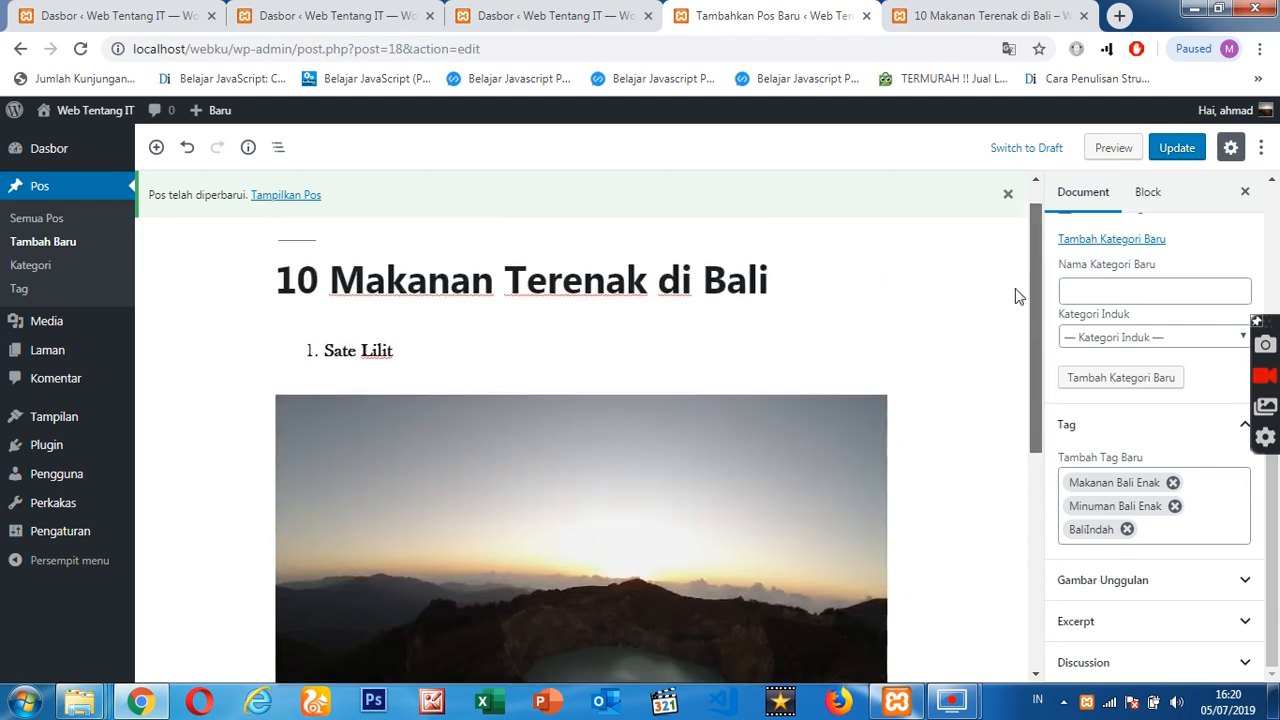
- Check the published page of the post, return to the editor and review the whole post from title to closing link
{"action": "left_click", "coordinate": [955, 12]}
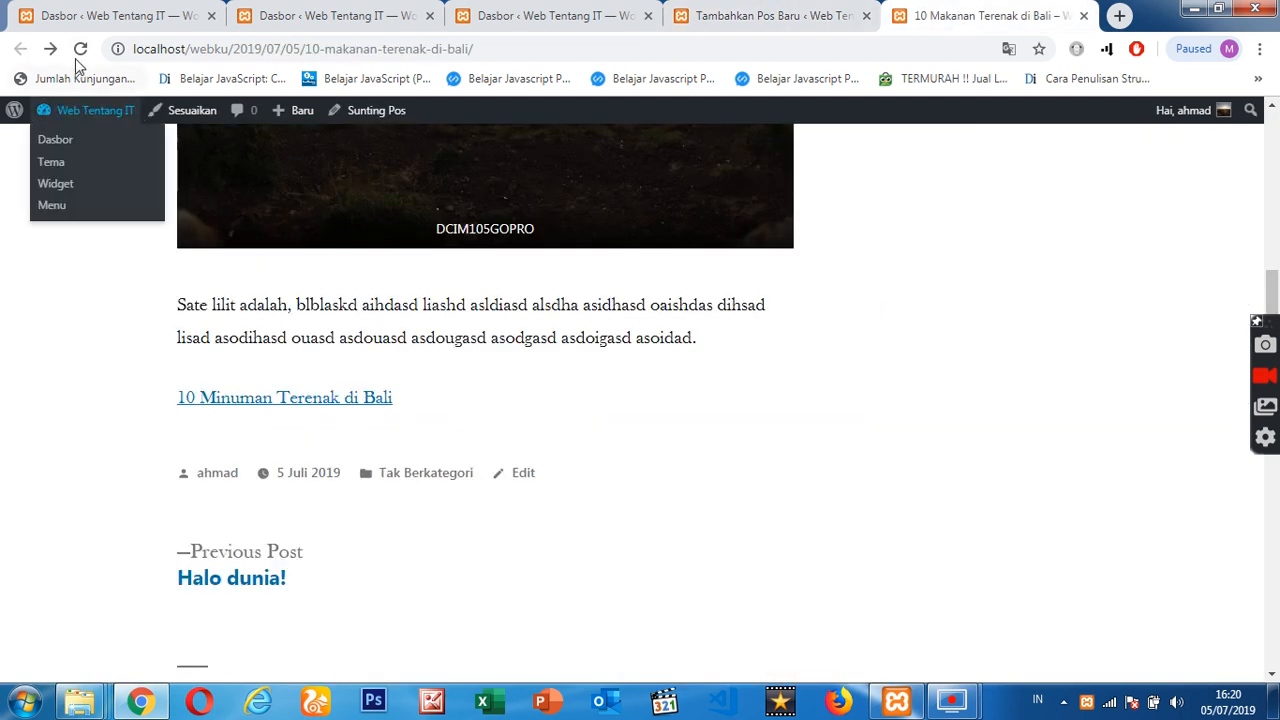
{"action": "left_click", "coordinate": [722, 10]}
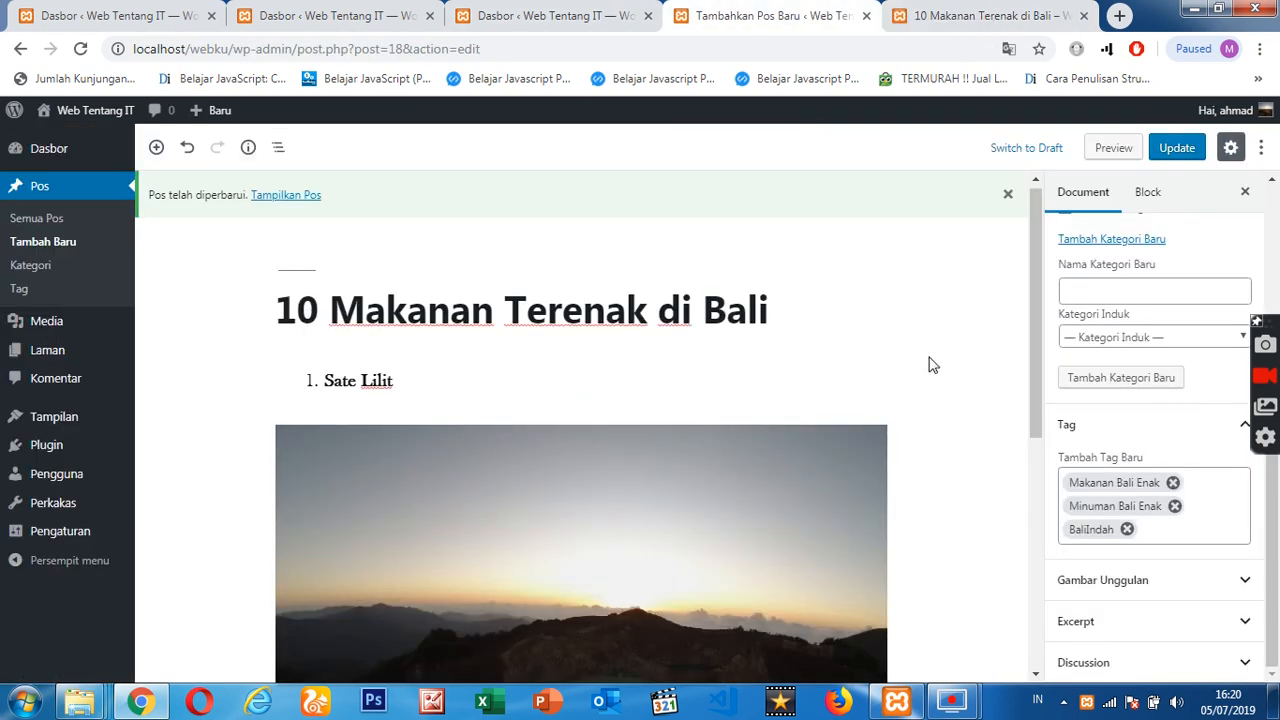
{"action": "scroll", "coordinate": [829, 294], "scroll_direction": "down", "scroll_amount": 5}
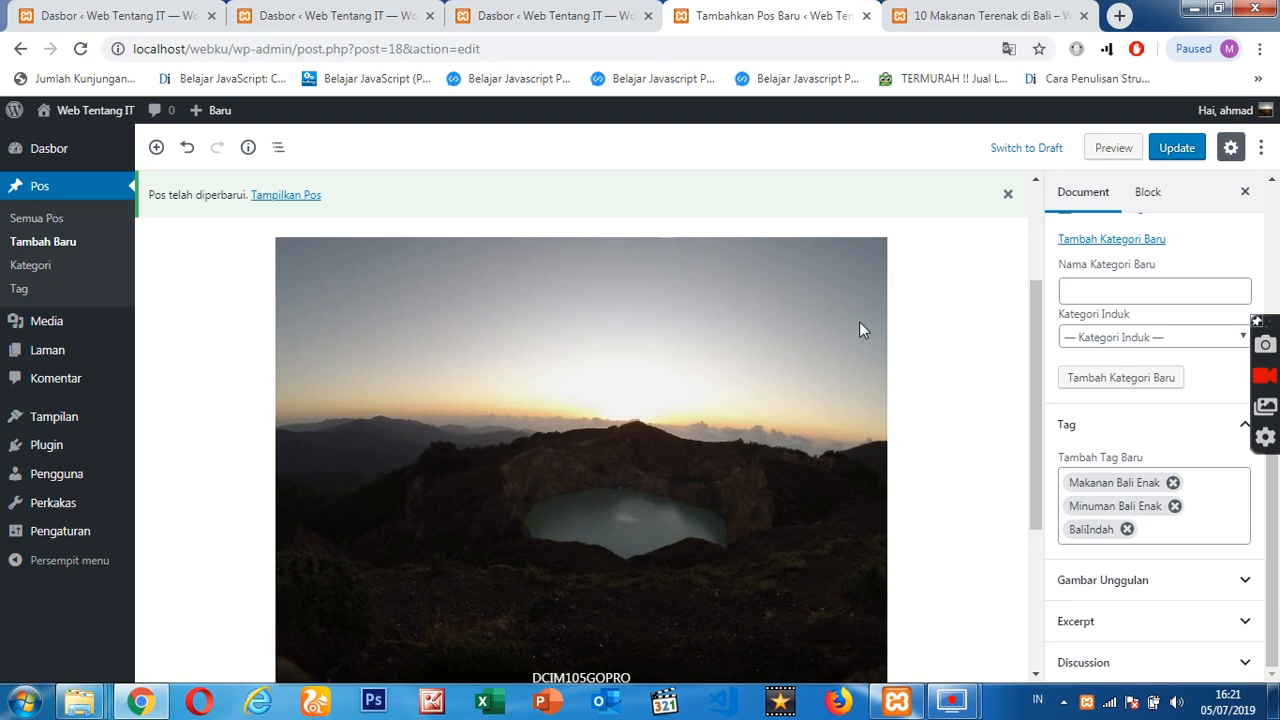
{"action": "scroll", "coordinate": [882, 361], "scroll_direction": "up", "scroll_amount": 5}
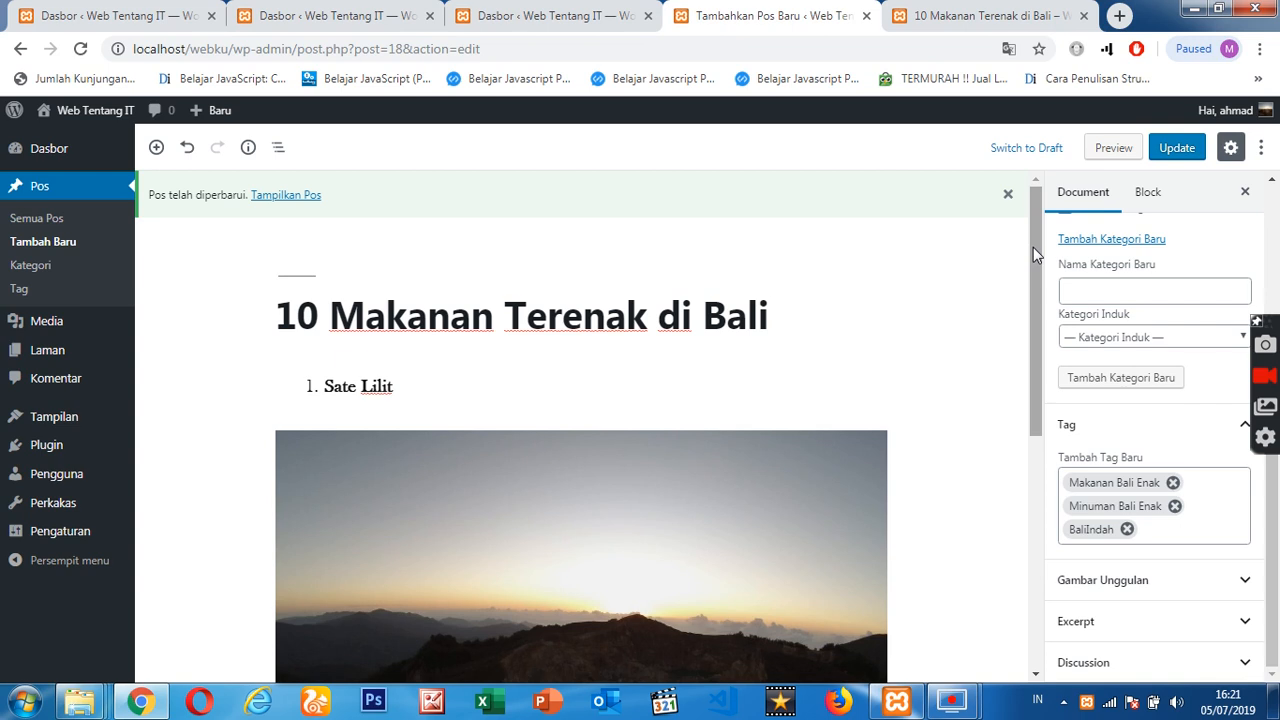
{"action": "left_click_drag", "start_coordinate": [1033, 247], "coordinate": [1038, 560]}
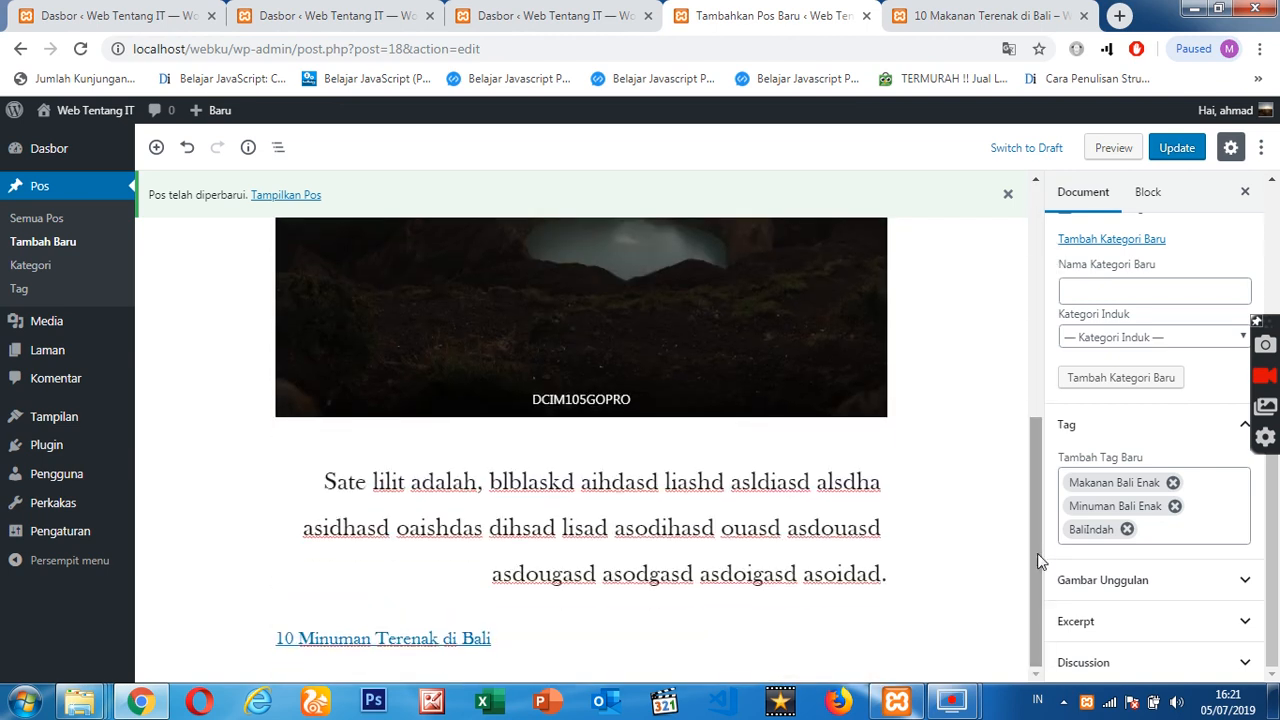
{"action": "left_click_drag", "start_coordinate": [1038, 560], "coordinate": [1040, 289]}
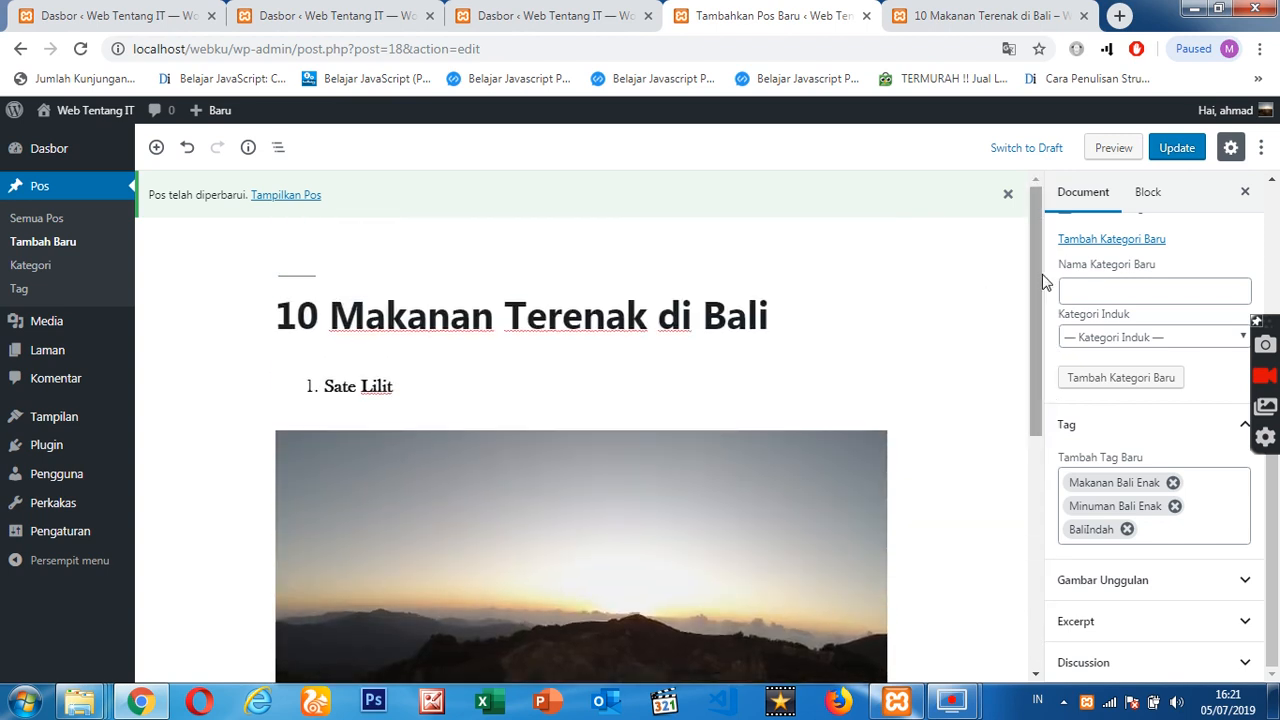
{"action": "left_click_drag", "start_coordinate": [1039, 268], "coordinate": [1016, 237]}
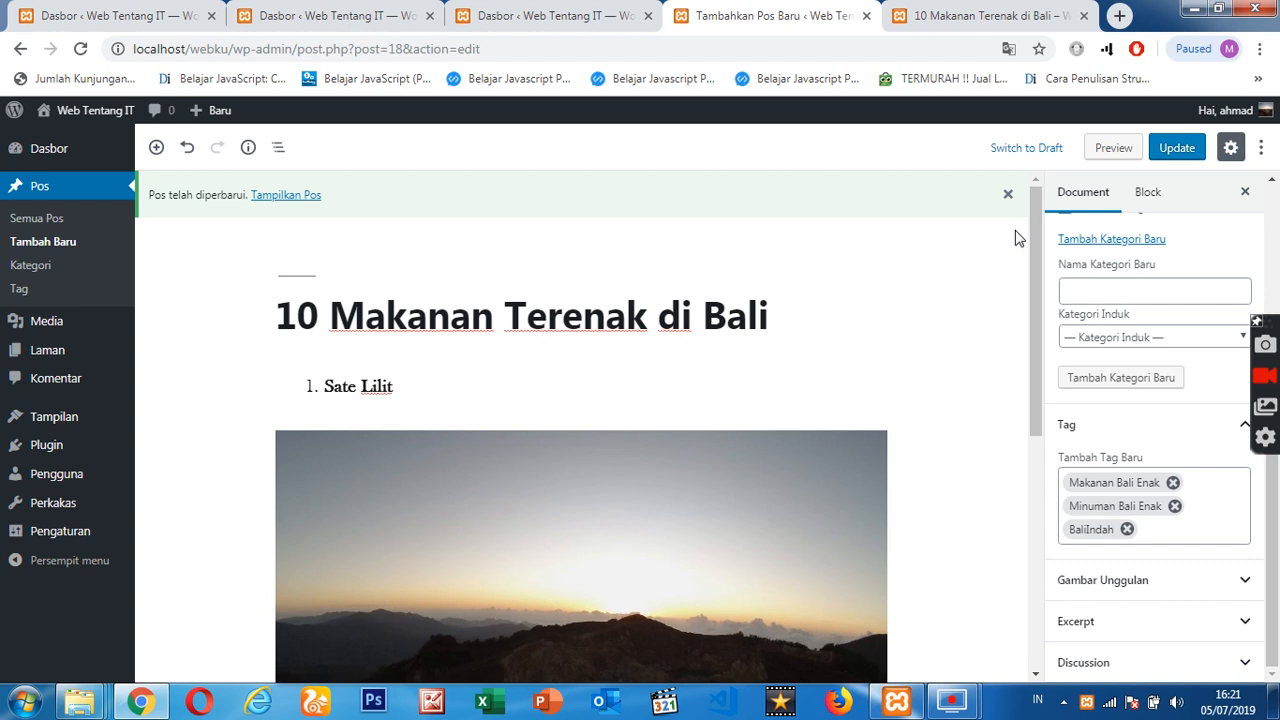